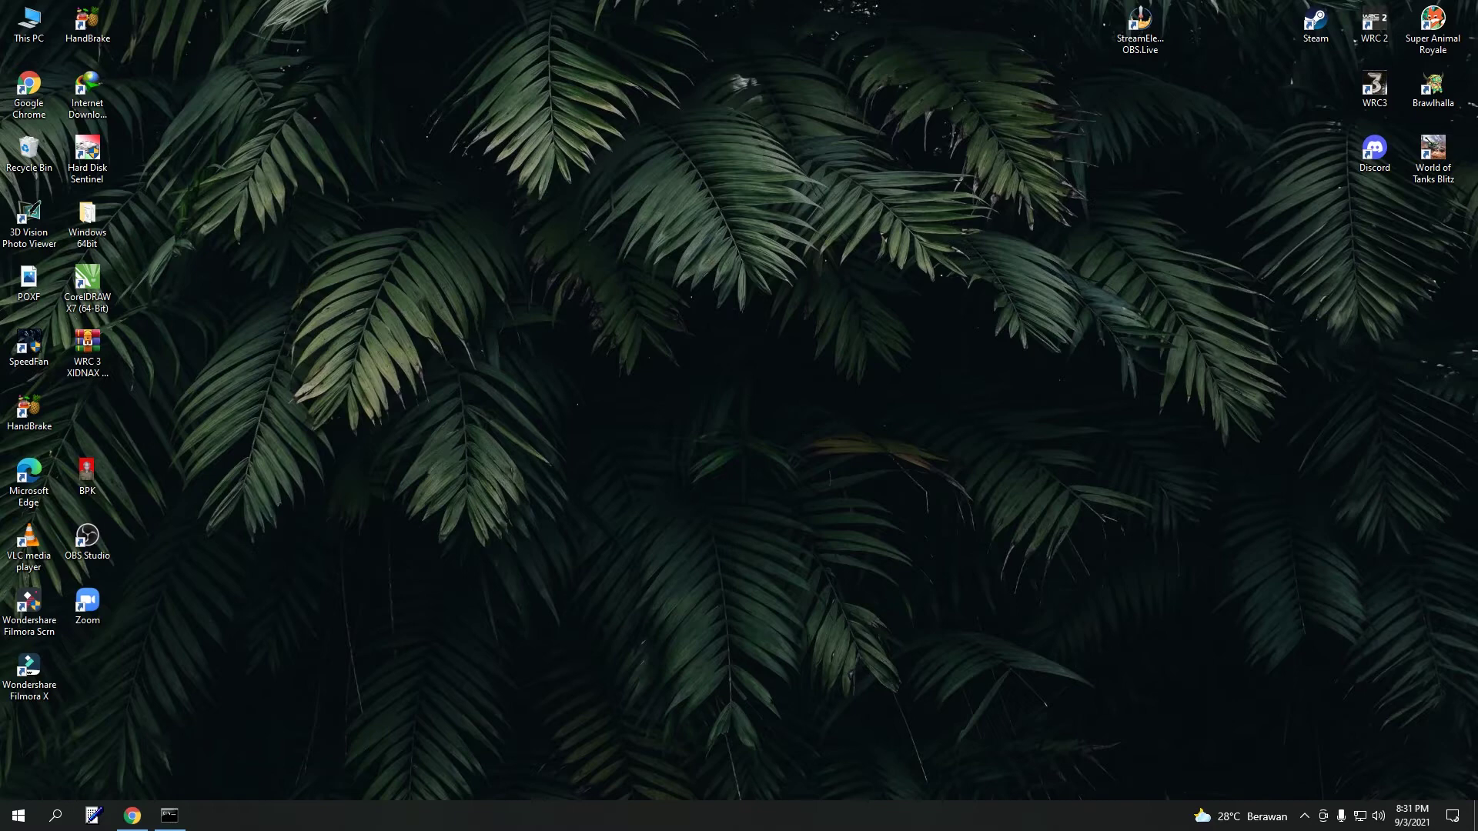
- Launch Chrome and go to the Streamlabs login page with Twitch, YouTube and Facebook options
{"action": "left_click", "coordinate": [29, 92]}
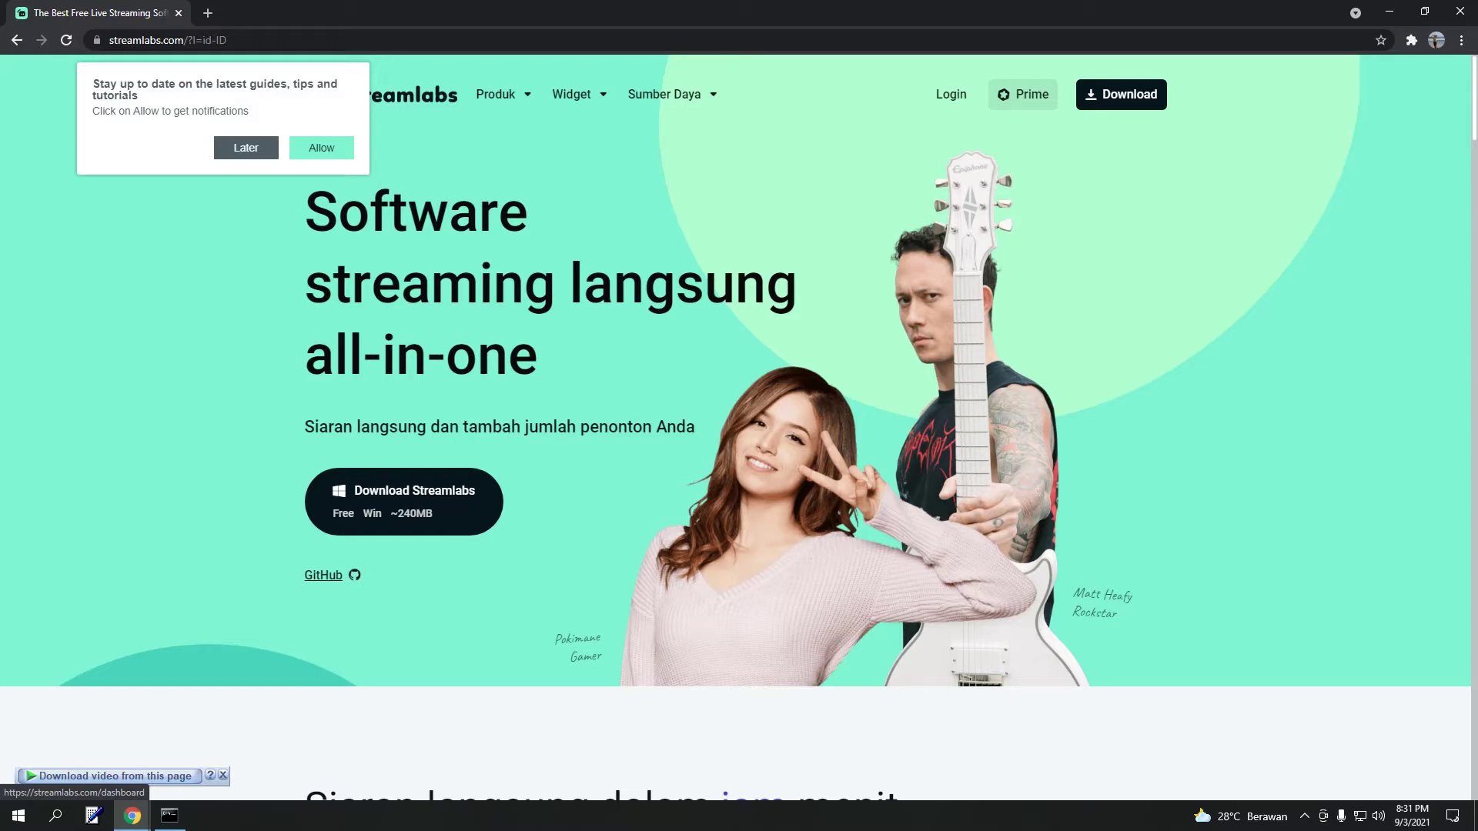
{"action": "left_click", "coordinate": [952, 93]}
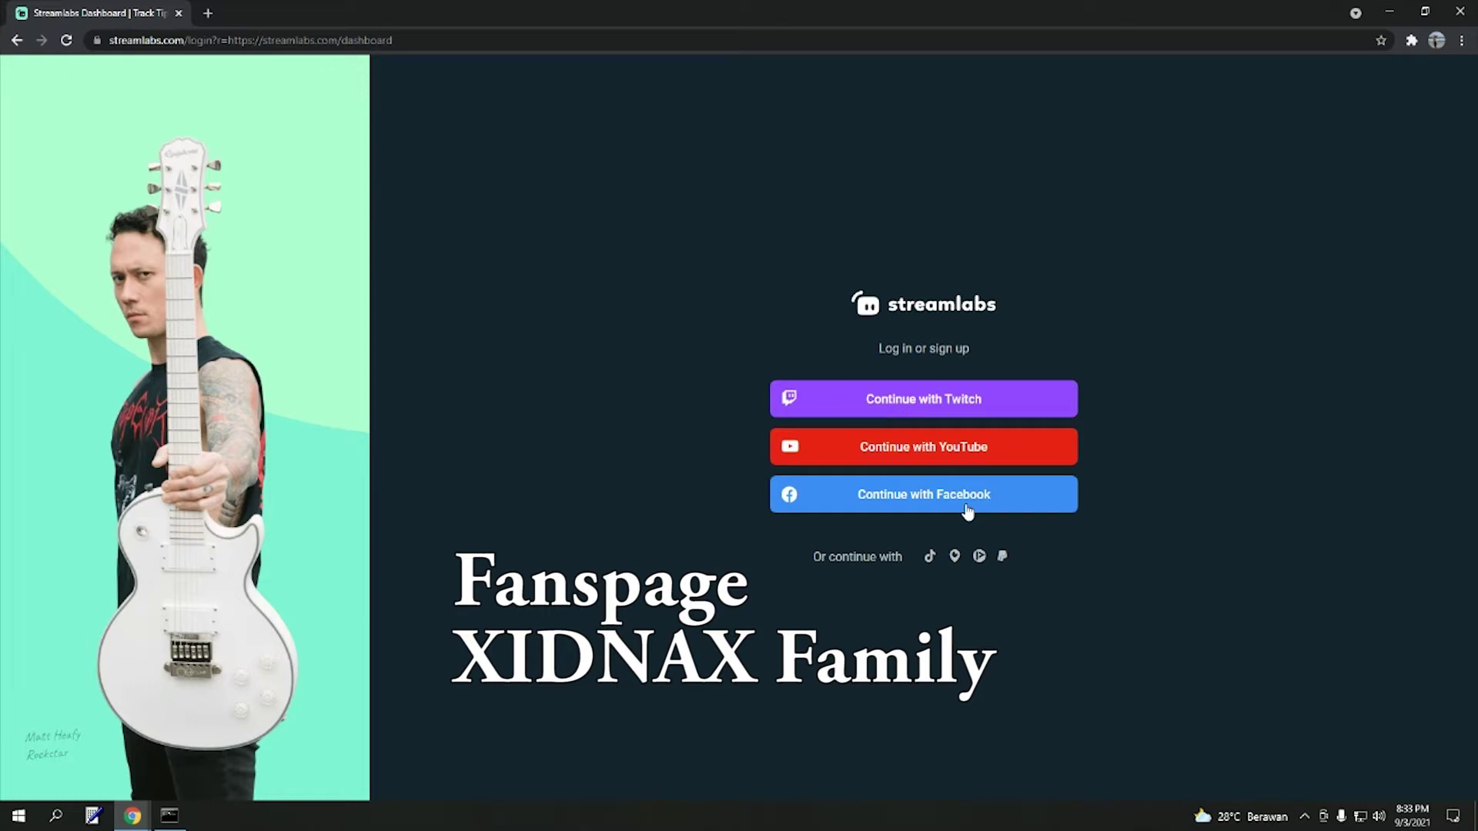
- Log in to Streamlabs via Facebook and confirm the prompt to reach the dashboard
{"action": "left_click", "coordinate": [968, 511]}
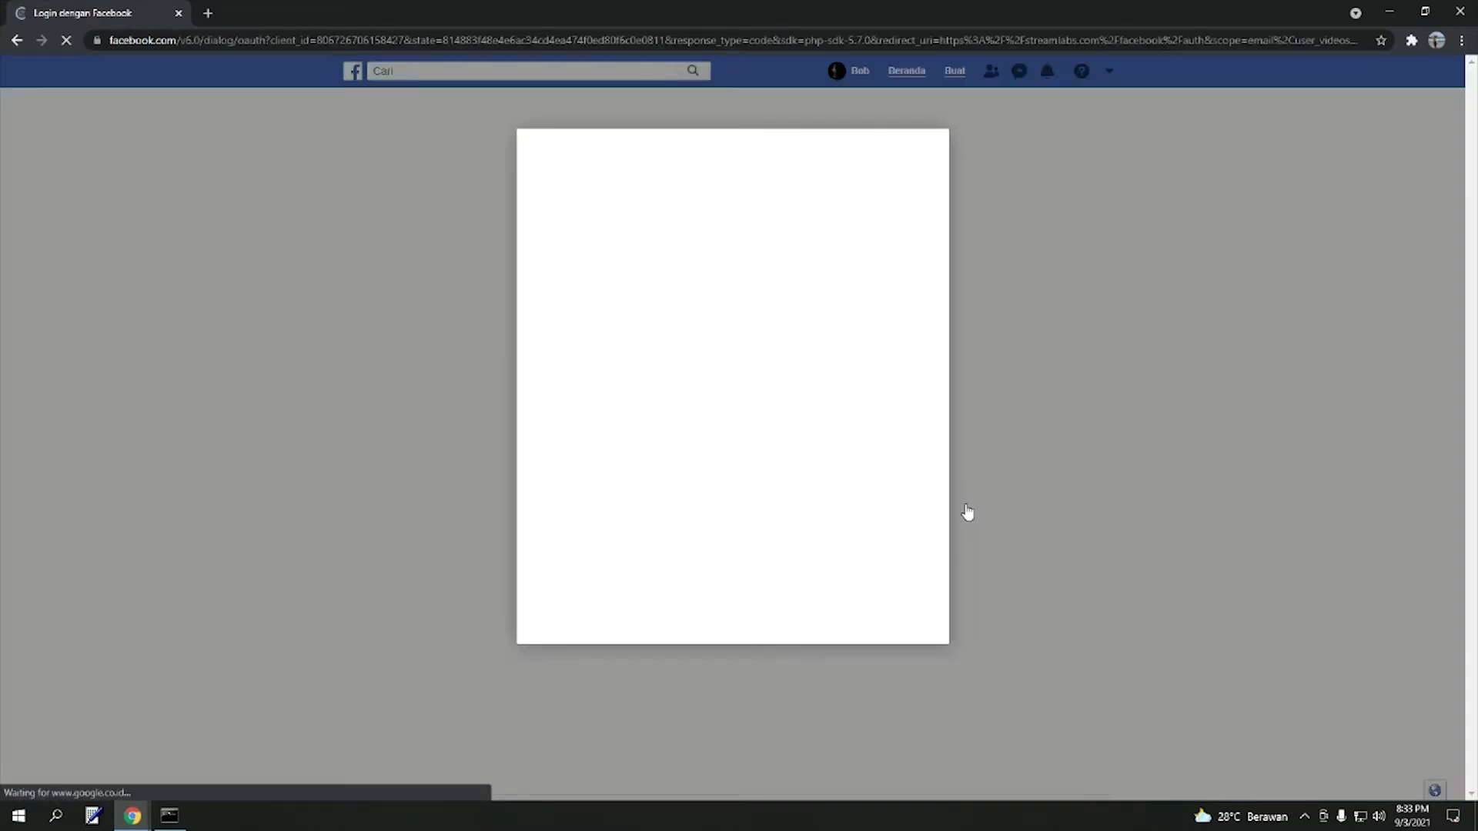
{"action": "left_click", "coordinate": [872, 339]}
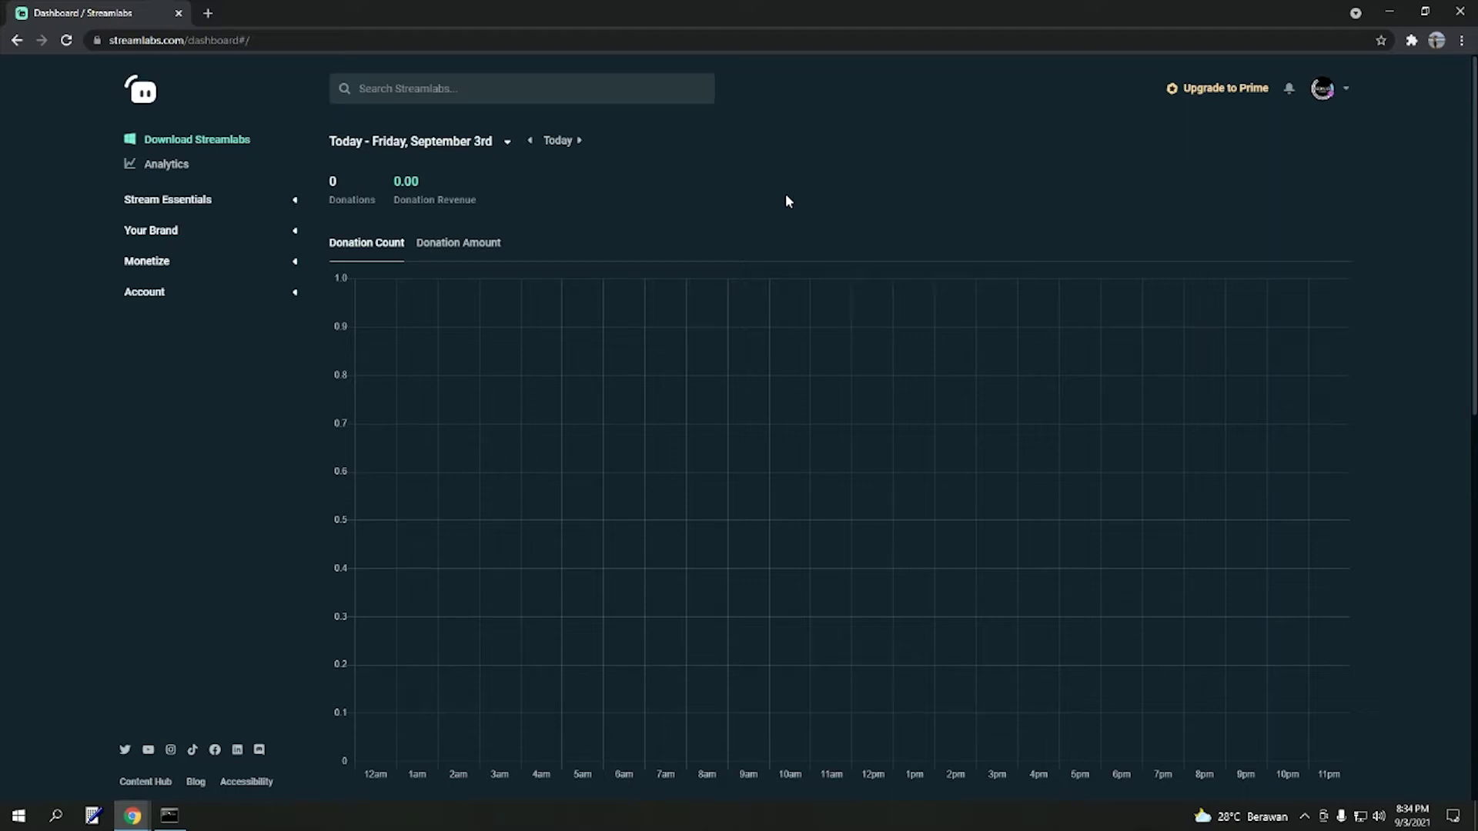
- Expand Stream Essentials, open All Widgets, and browse the Widget Gallery
{"action": "left_click", "coordinate": [161, 202]}
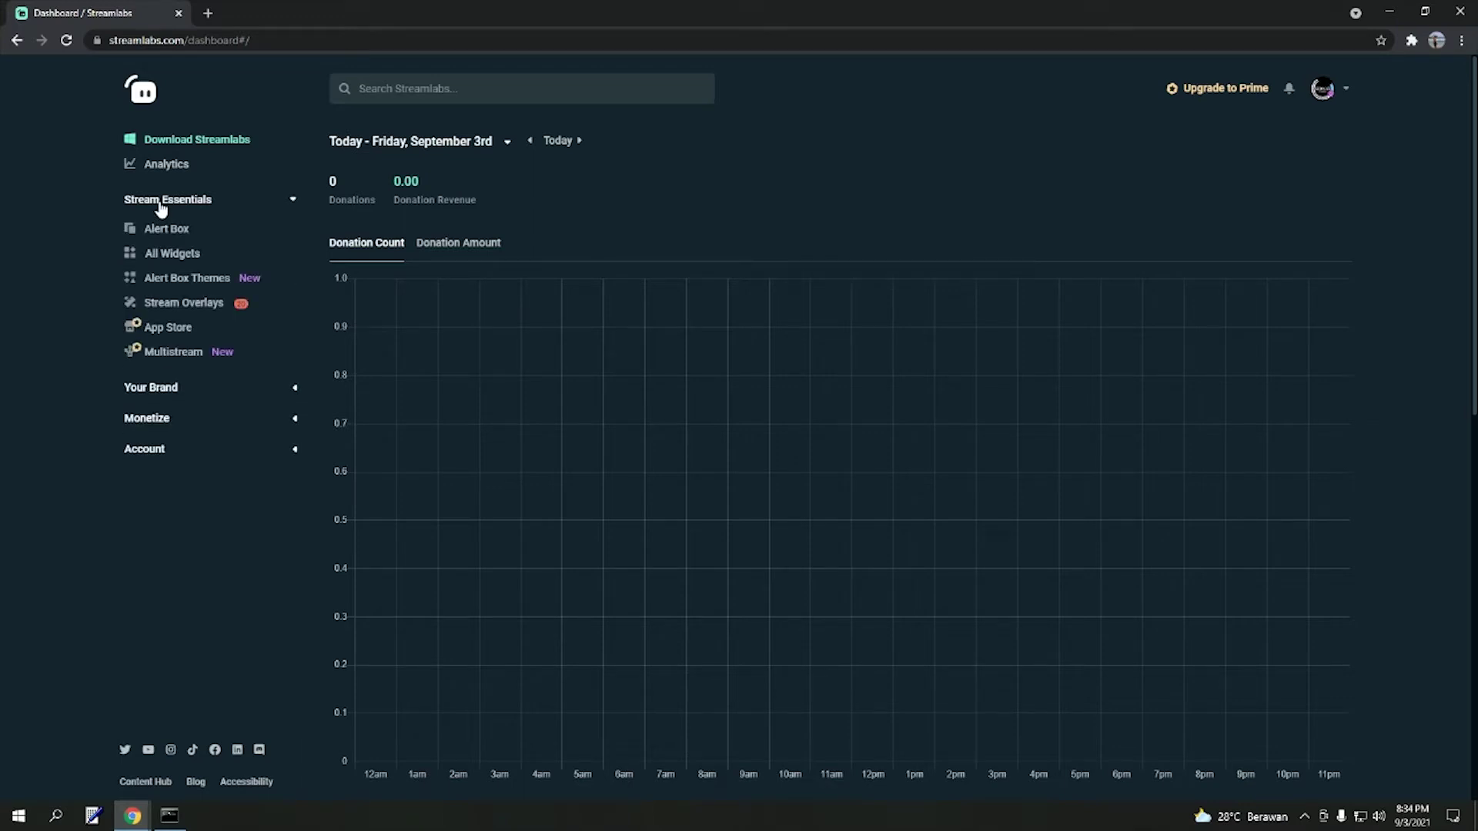
{"action": "left_click", "coordinate": [227, 262]}
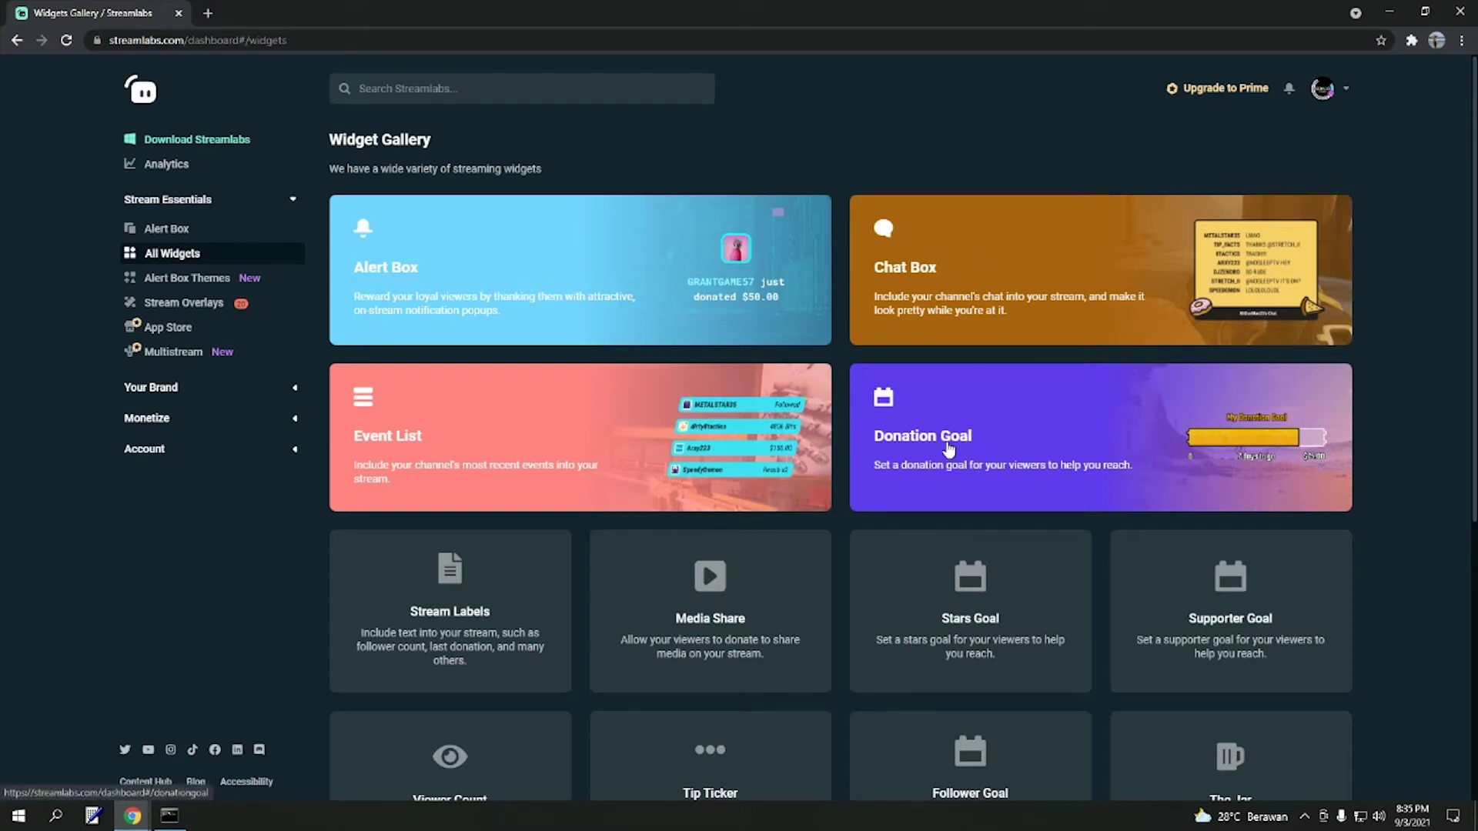
{"action": "scroll", "coordinate": [1398, 423], "scroll_direction": "down", "scroll_amount": 4}
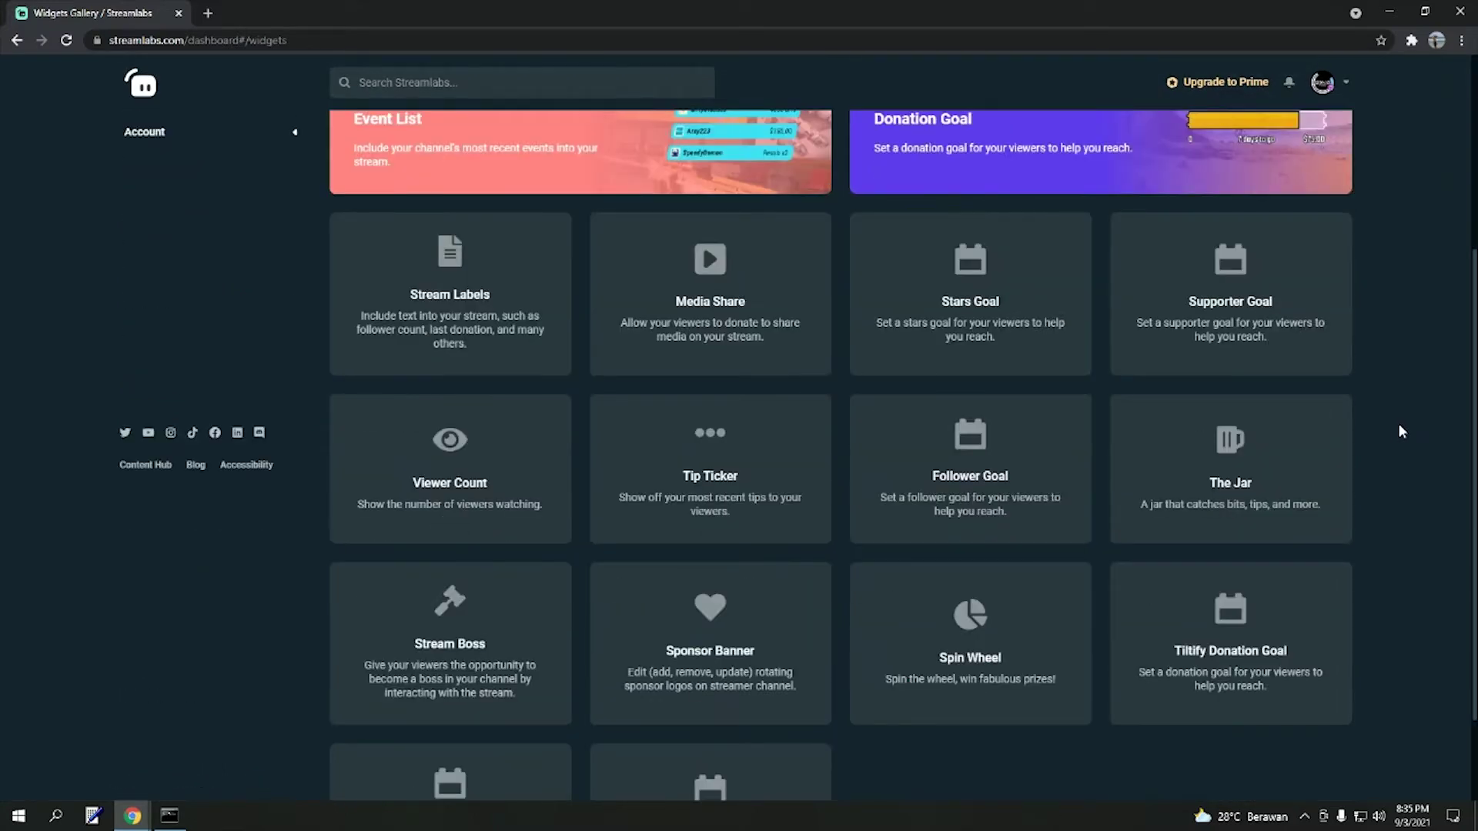
{"action": "scroll", "coordinate": [1399, 431], "scroll_direction": "down", "scroll_amount": 2}
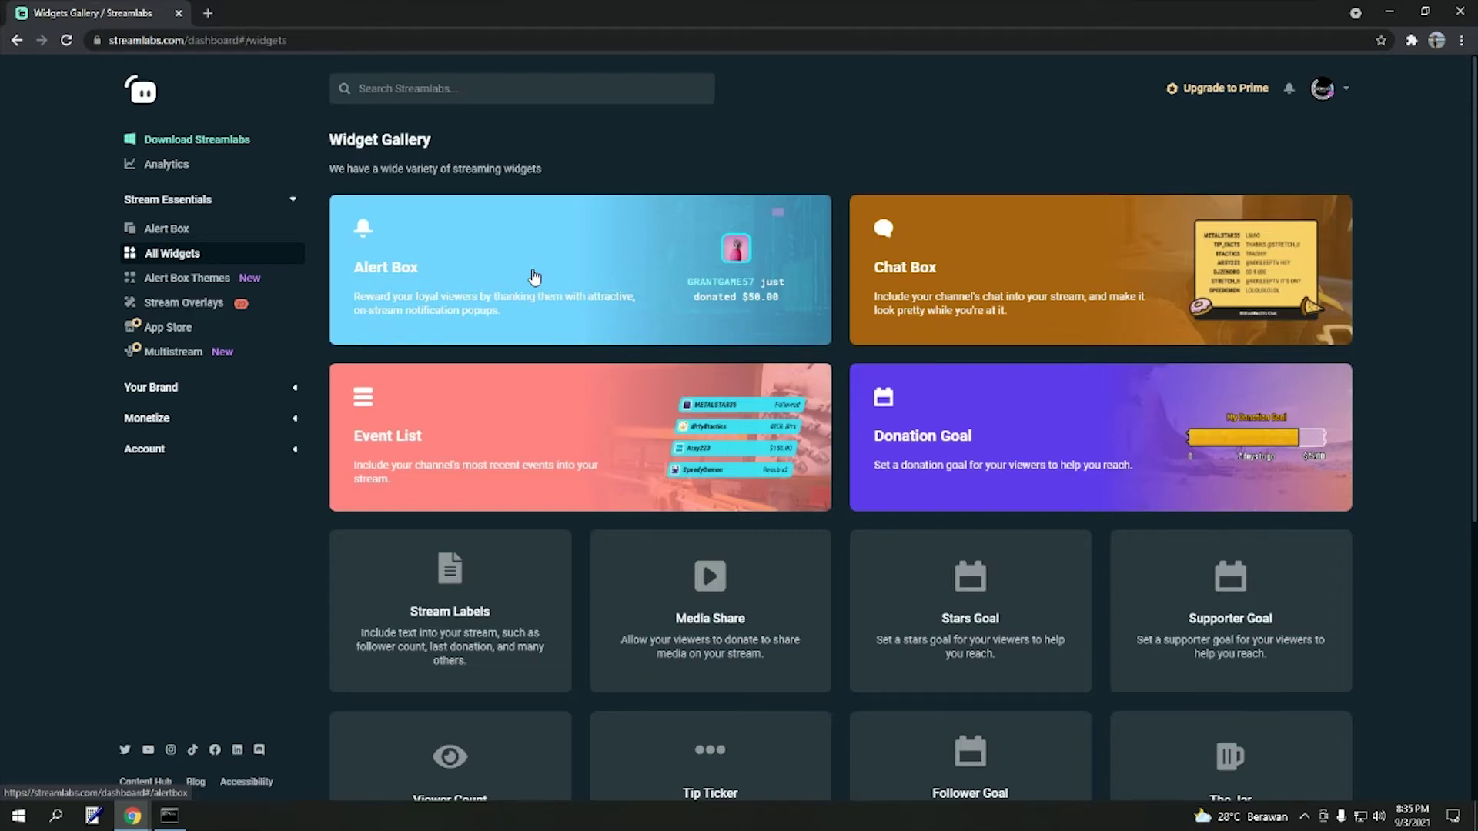
- Open the Alert Box widget from the gallery and look through its settings page
{"action": "left_click", "coordinate": [535, 276]}
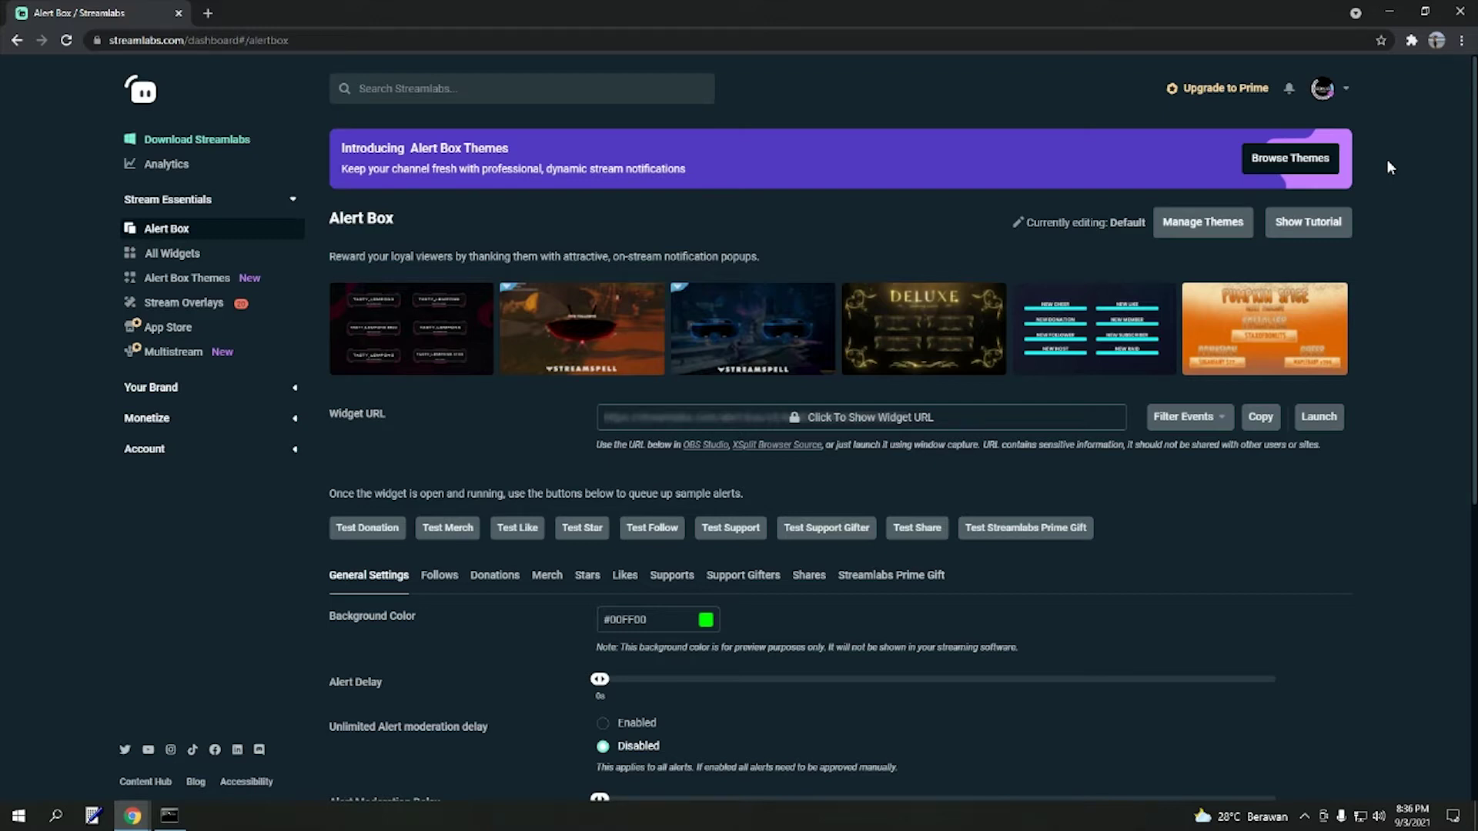
{"action": "scroll", "coordinate": [1387, 160], "scroll_direction": "down", "scroll_amount": 3}
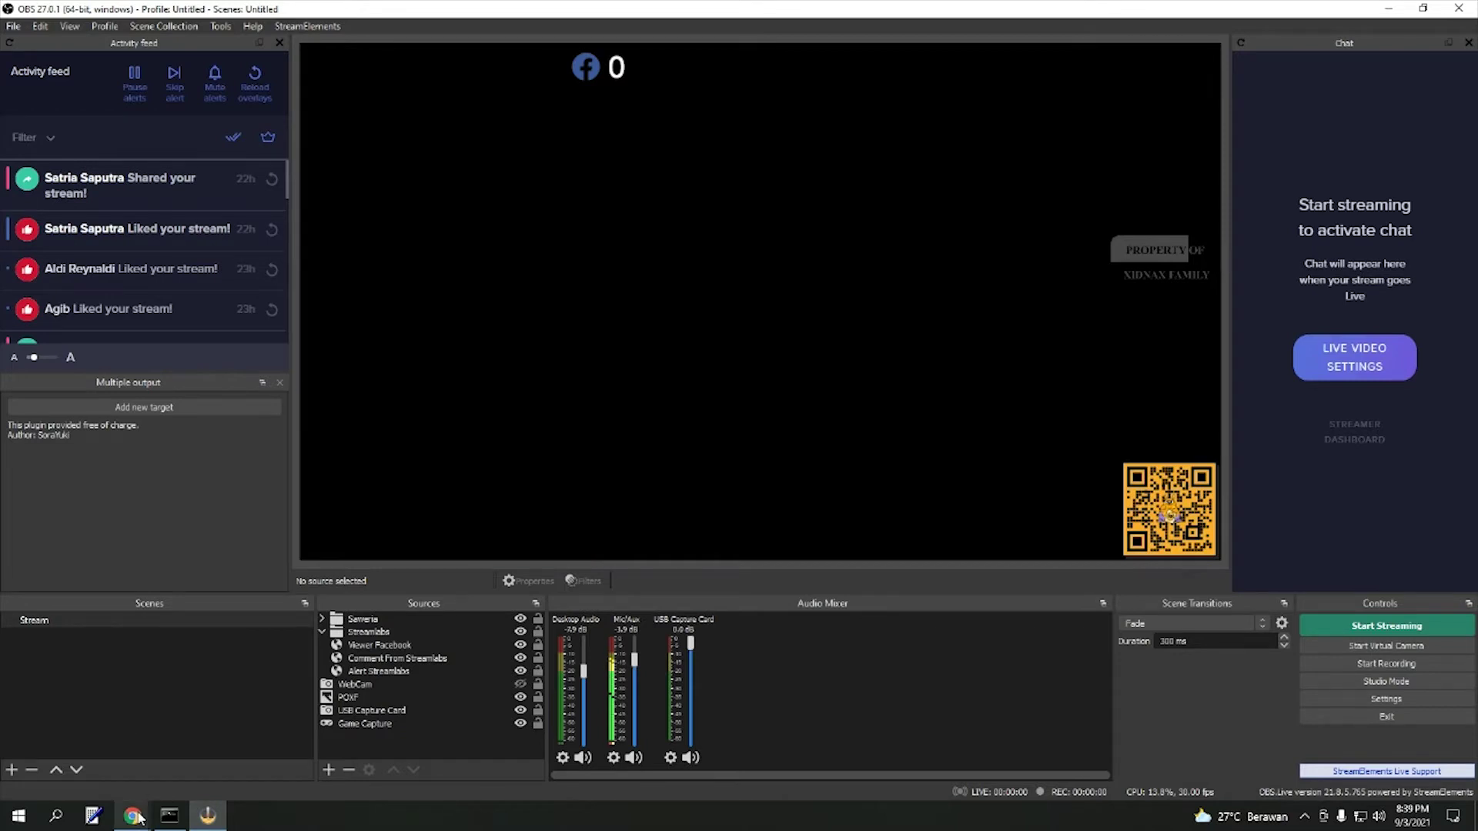
- Add a Browser source named 'Notifikasi' to the OBS Stream scene
{"action": "mouse_move", "coordinate": [135, 818]}
{"action": "left_click", "coordinate": [246, 739]}
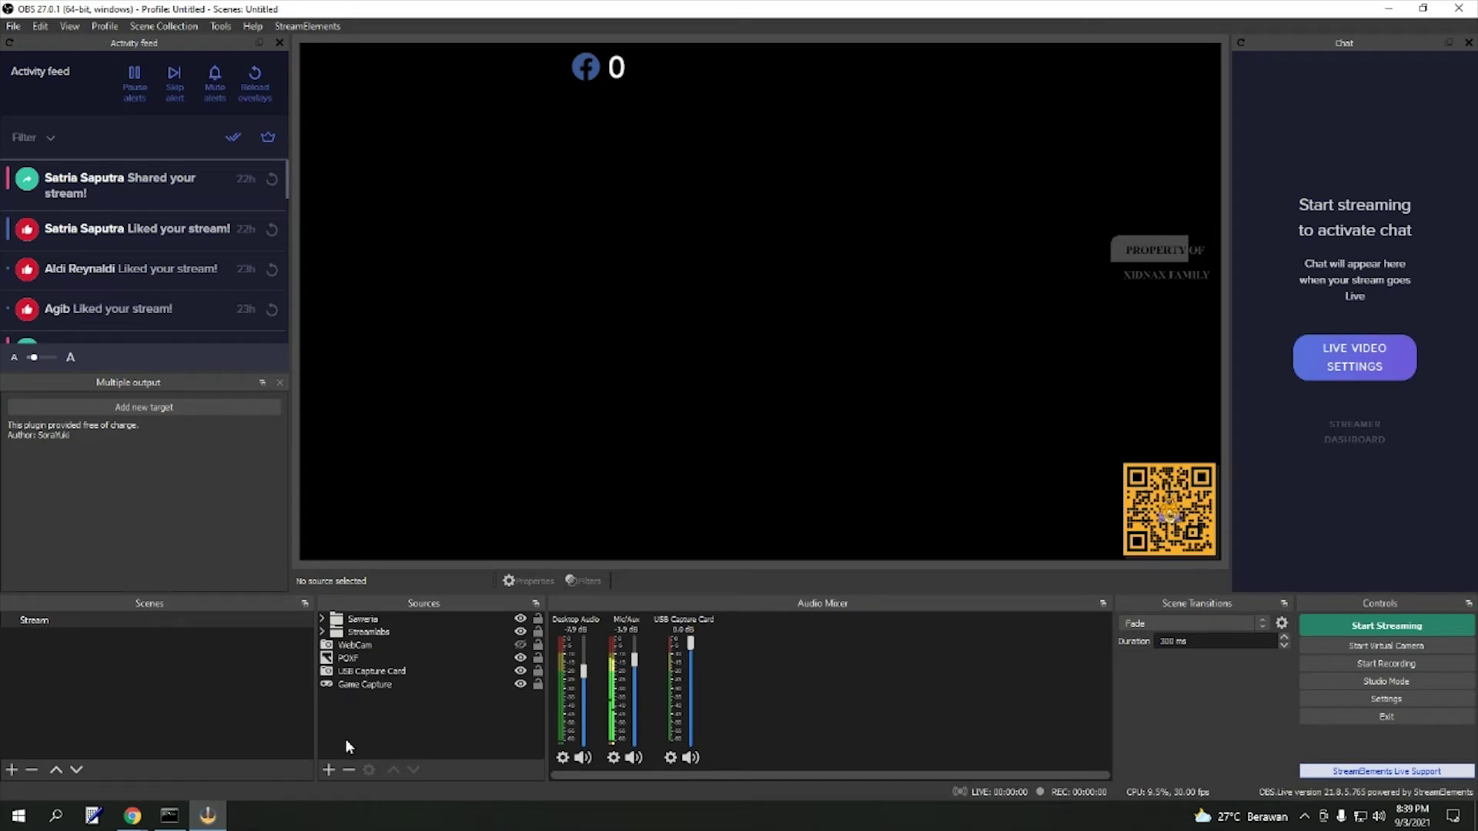
{"action": "left_click", "coordinate": [328, 775]}
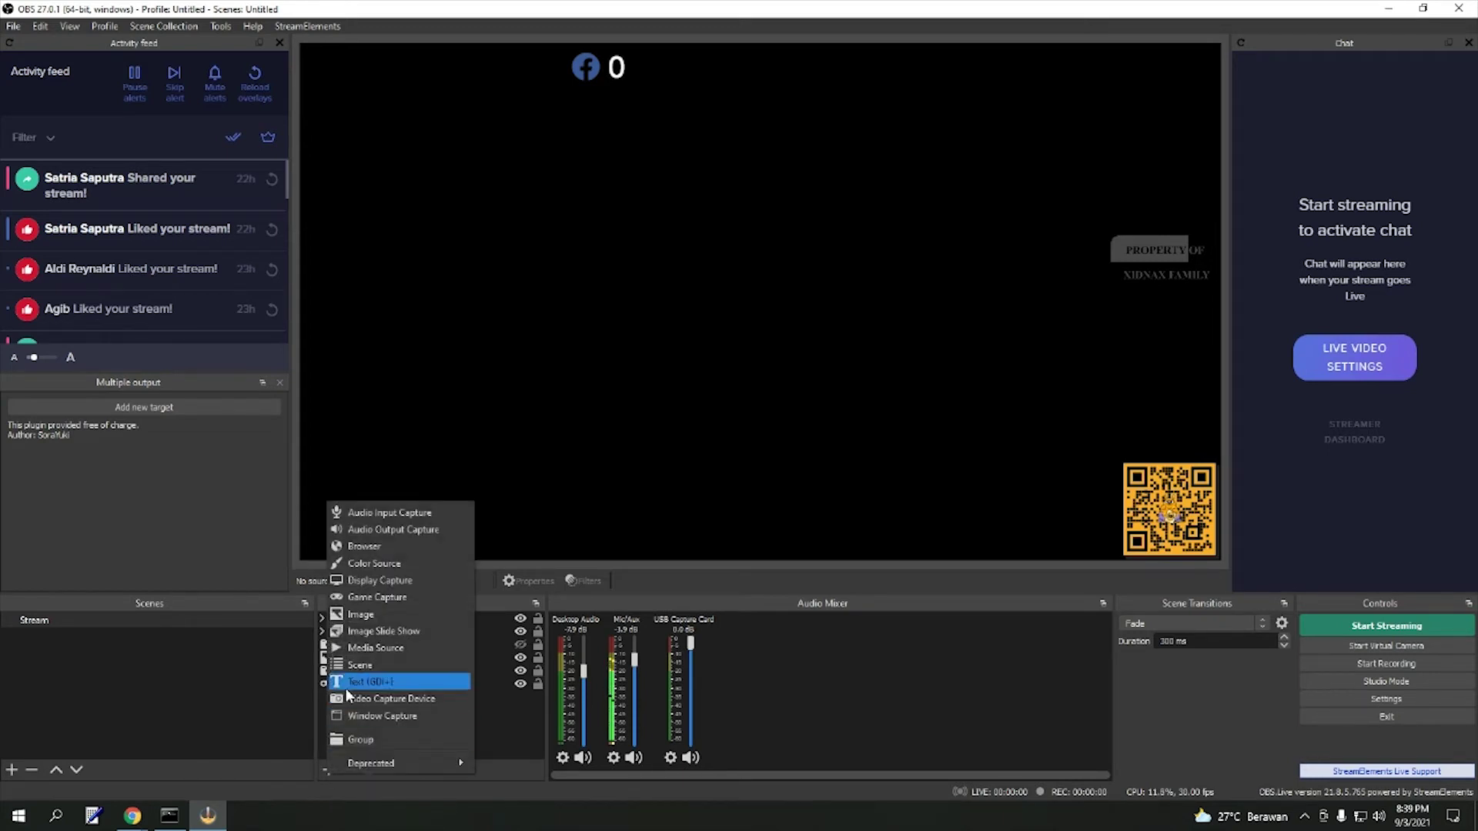
{"action": "left_click", "coordinate": [365, 548]}
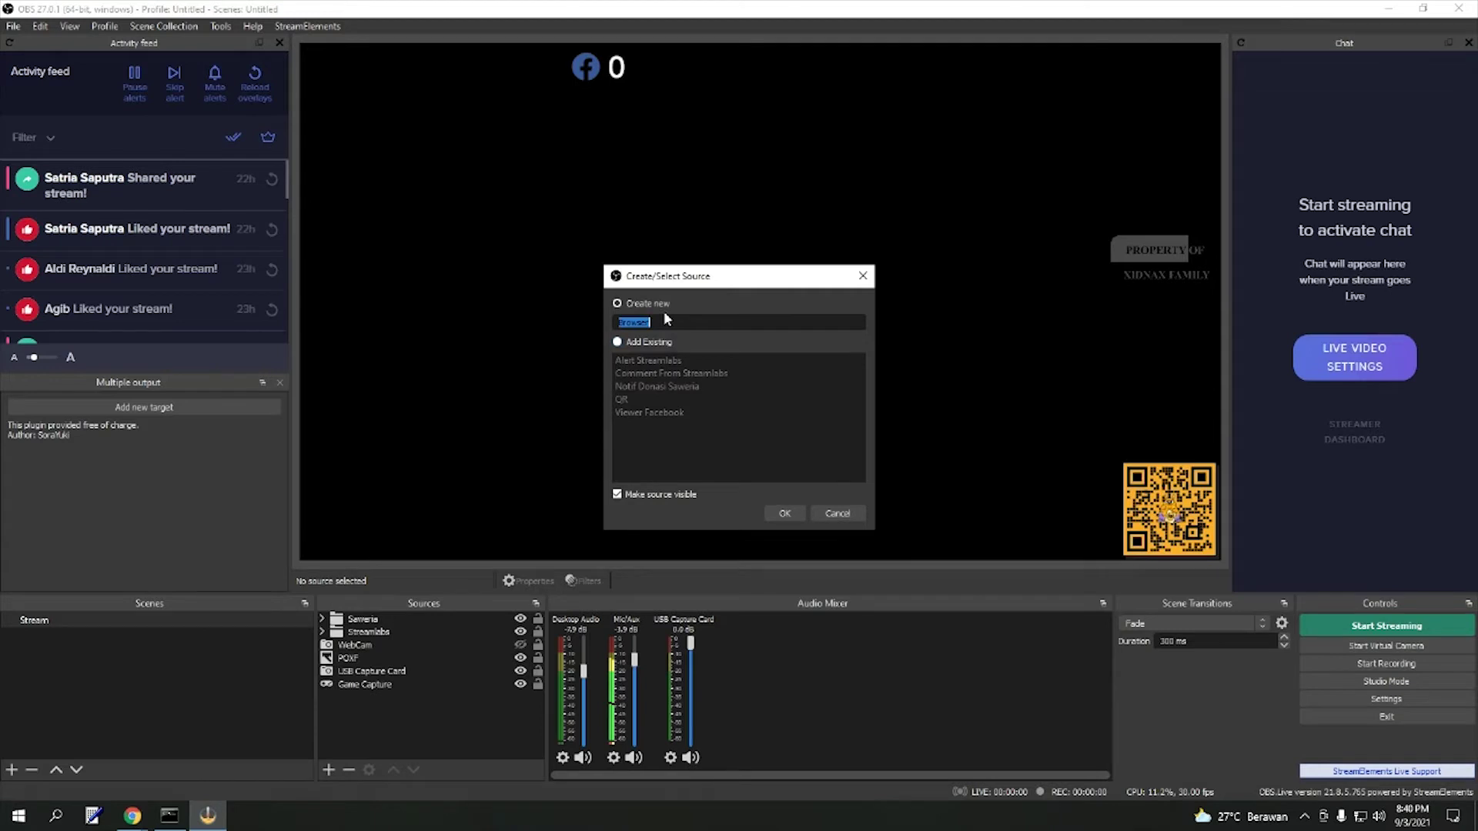
{"action": "type", "text": "Notifikasi"}
{"action": "left_click", "coordinate": [798, 519]}
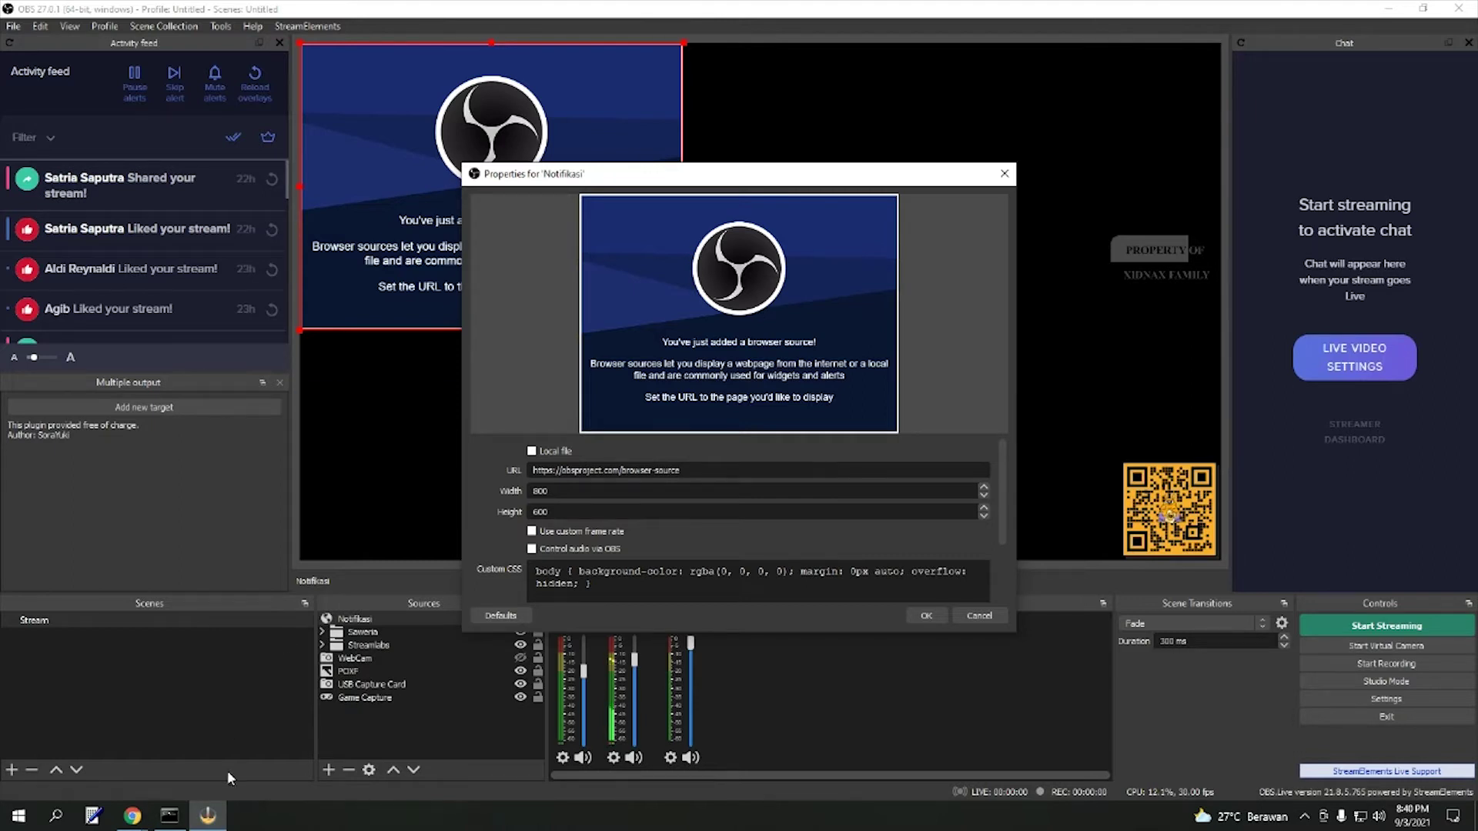
- Paste the Streamlabs alert-box URL into Notifikasi's properties and set its width to 600
{"action": "mouse_move", "coordinate": [132, 816]}
{"action": "left_click", "coordinate": [246, 743]}
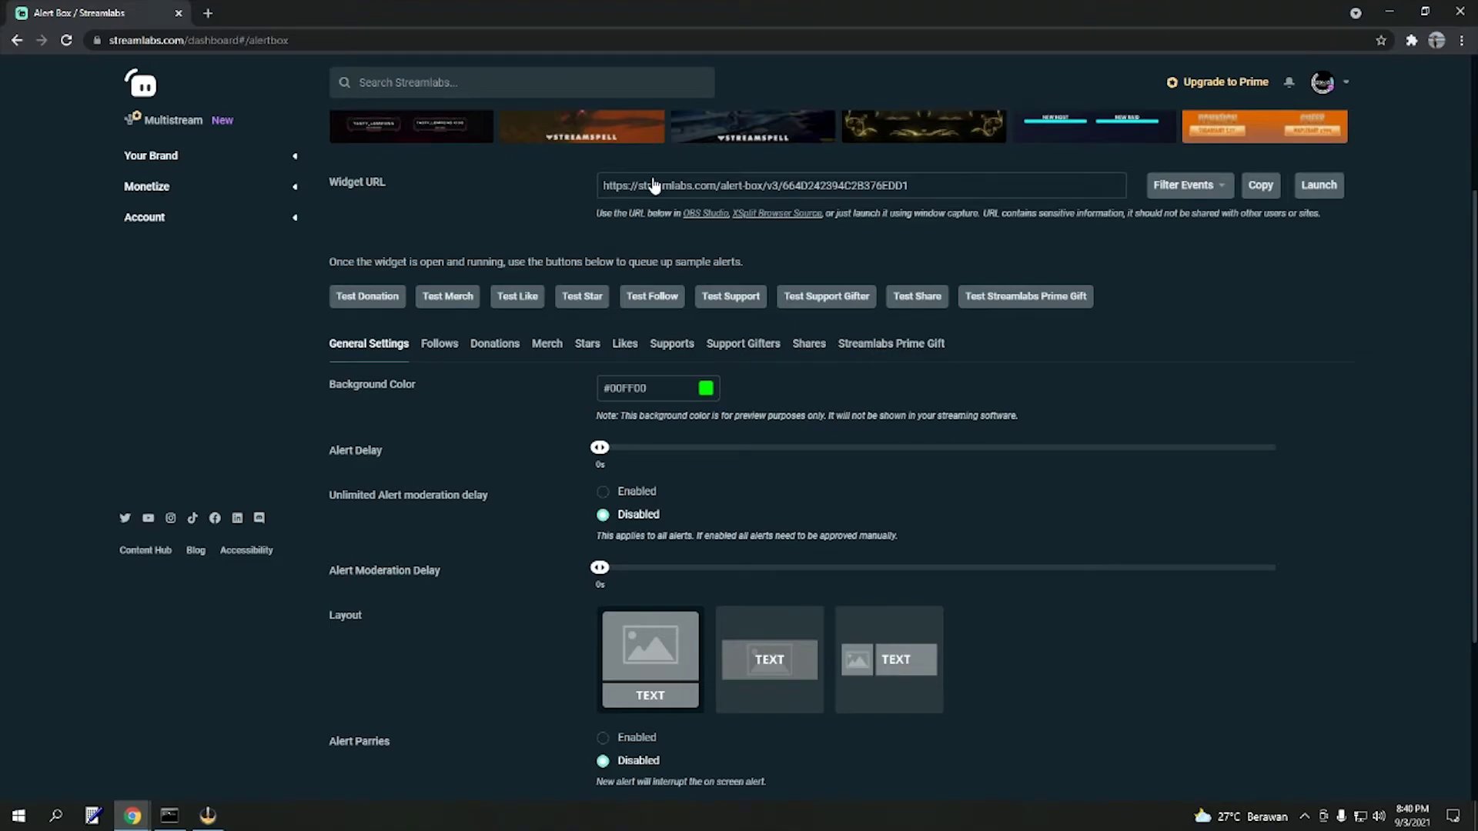
{"action": "left_click", "coordinate": [208, 816]}
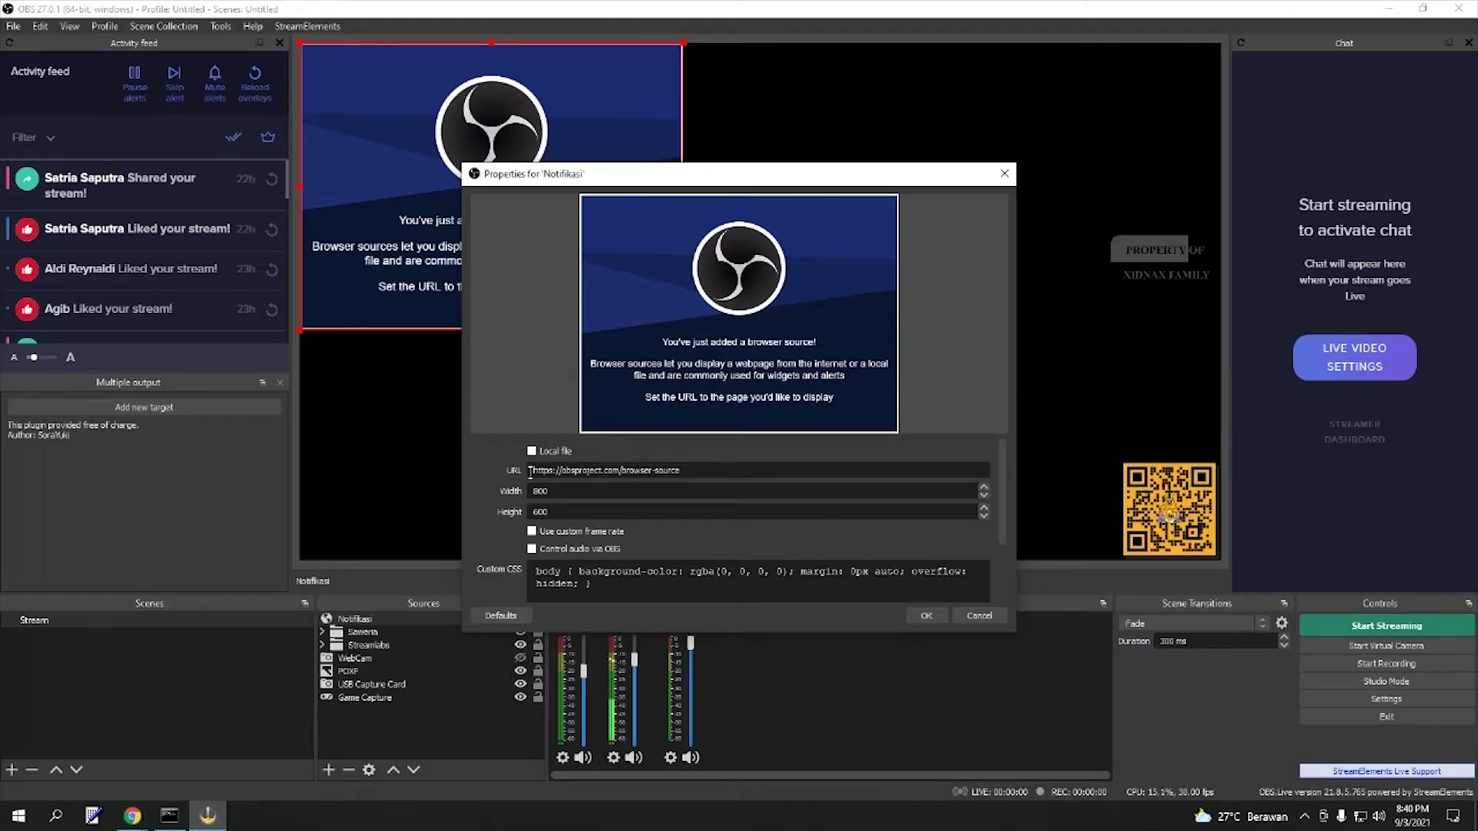
{"action": "left_click_drag", "start_coordinate": [707, 470], "coordinate": [512, 471]}
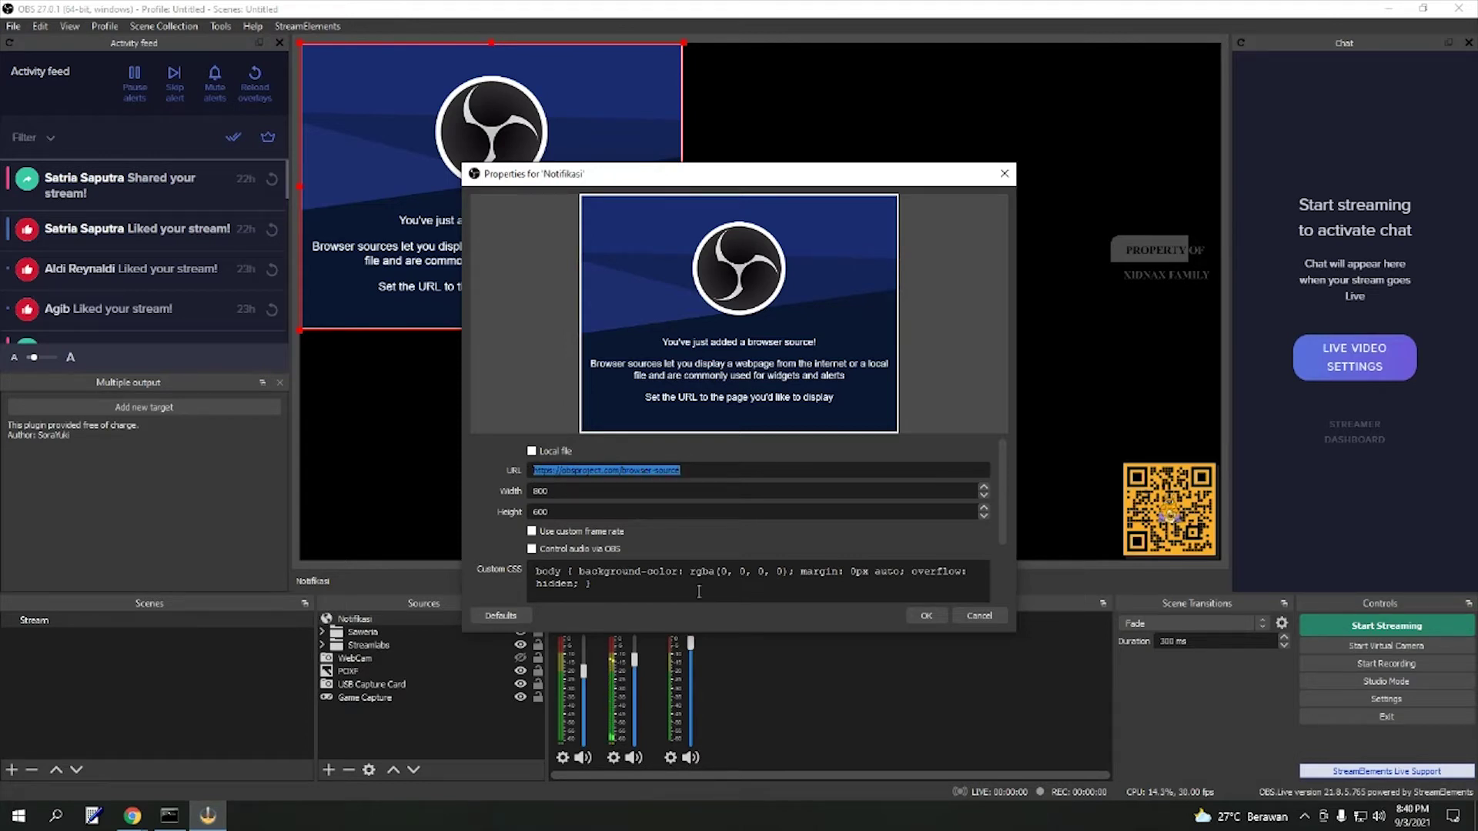
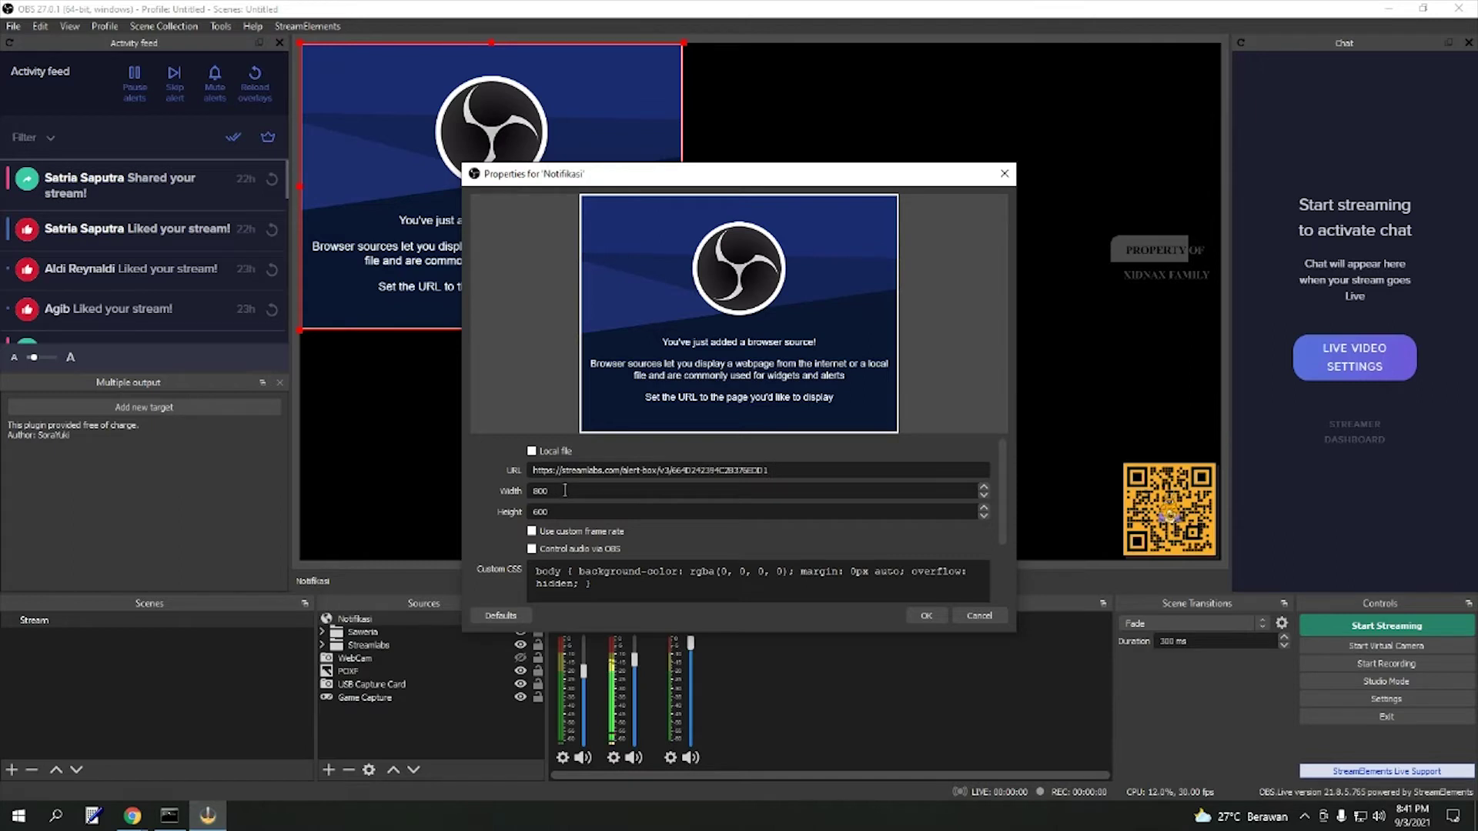
{"action": "left_click_drag", "start_coordinate": [565, 491], "coordinate": [519, 492]}
{"action": "type", "text": "600"}
{"action": "left_click", "coordinate": [941, 615]}
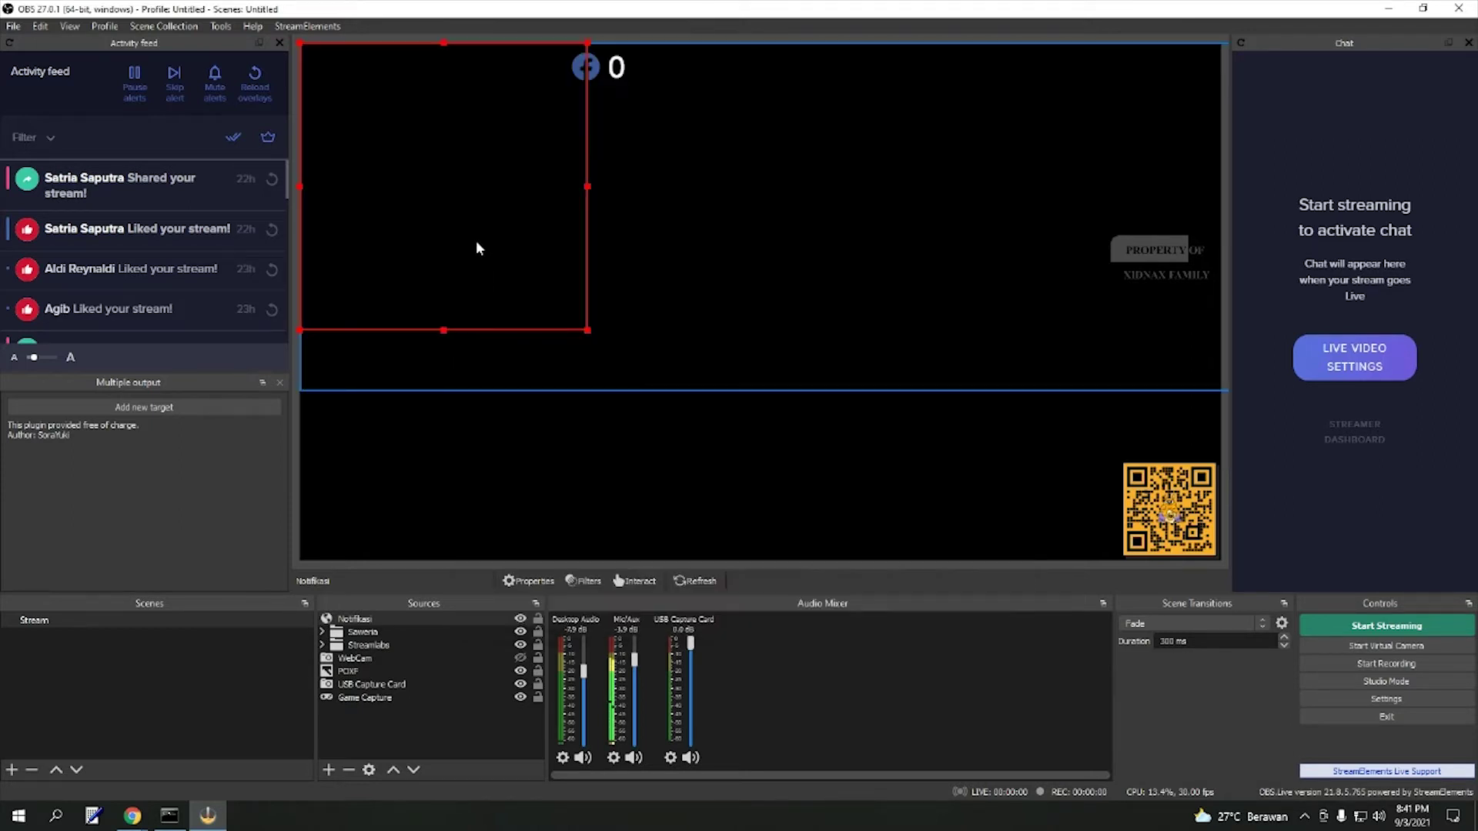
- Drag the Notifikasi alert box to the canvas top centre, then return to Chrome's Alert Box page
{"action": "left_click_drag", "start_coordinate": [485, 241], "coordinate": [781, 245]}
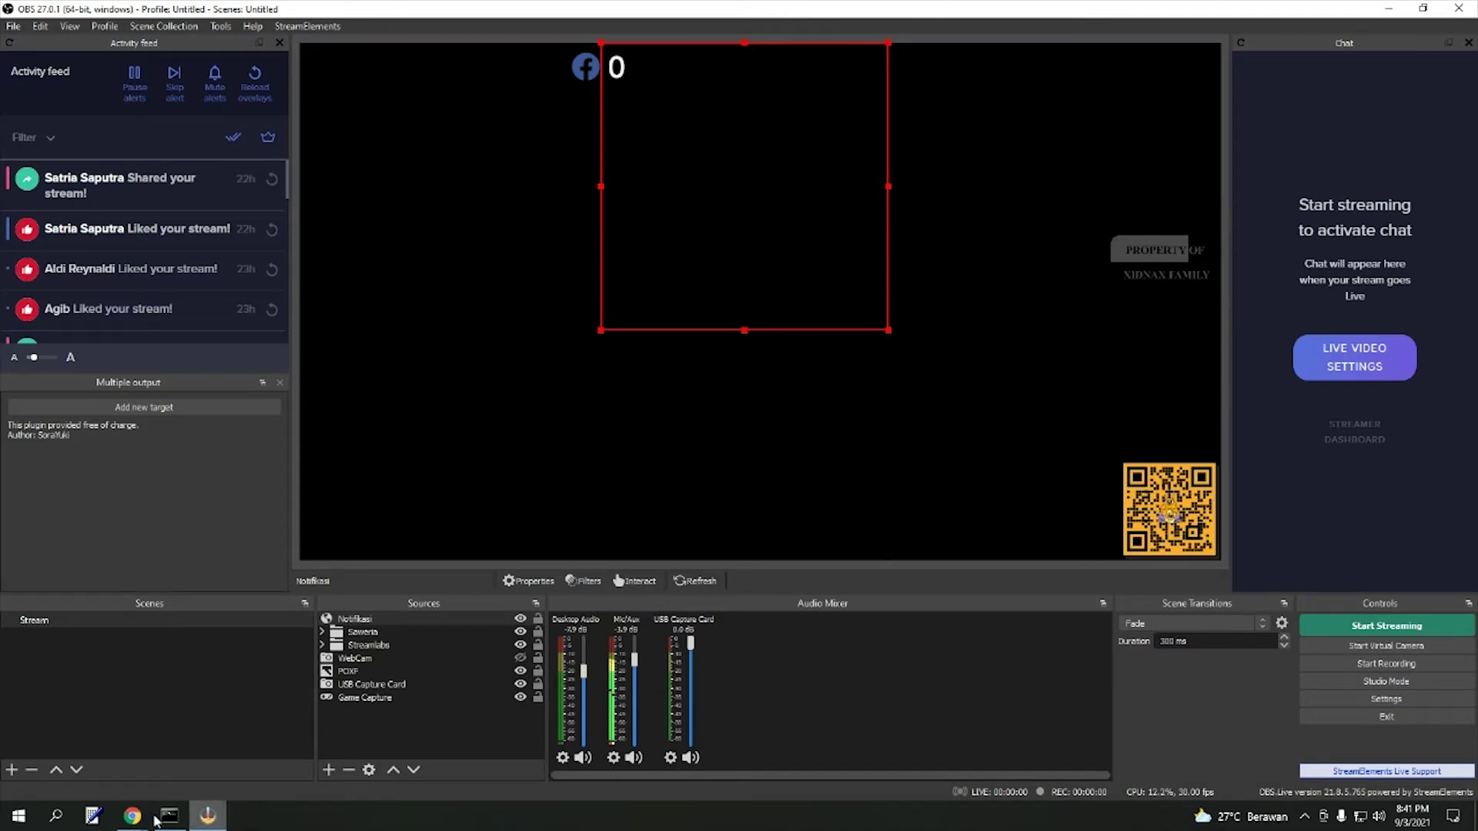
{"action": "mouse_move", "coordinate": [132, 816]}
{"action": "left_click", "coordinate": [237, 760]}
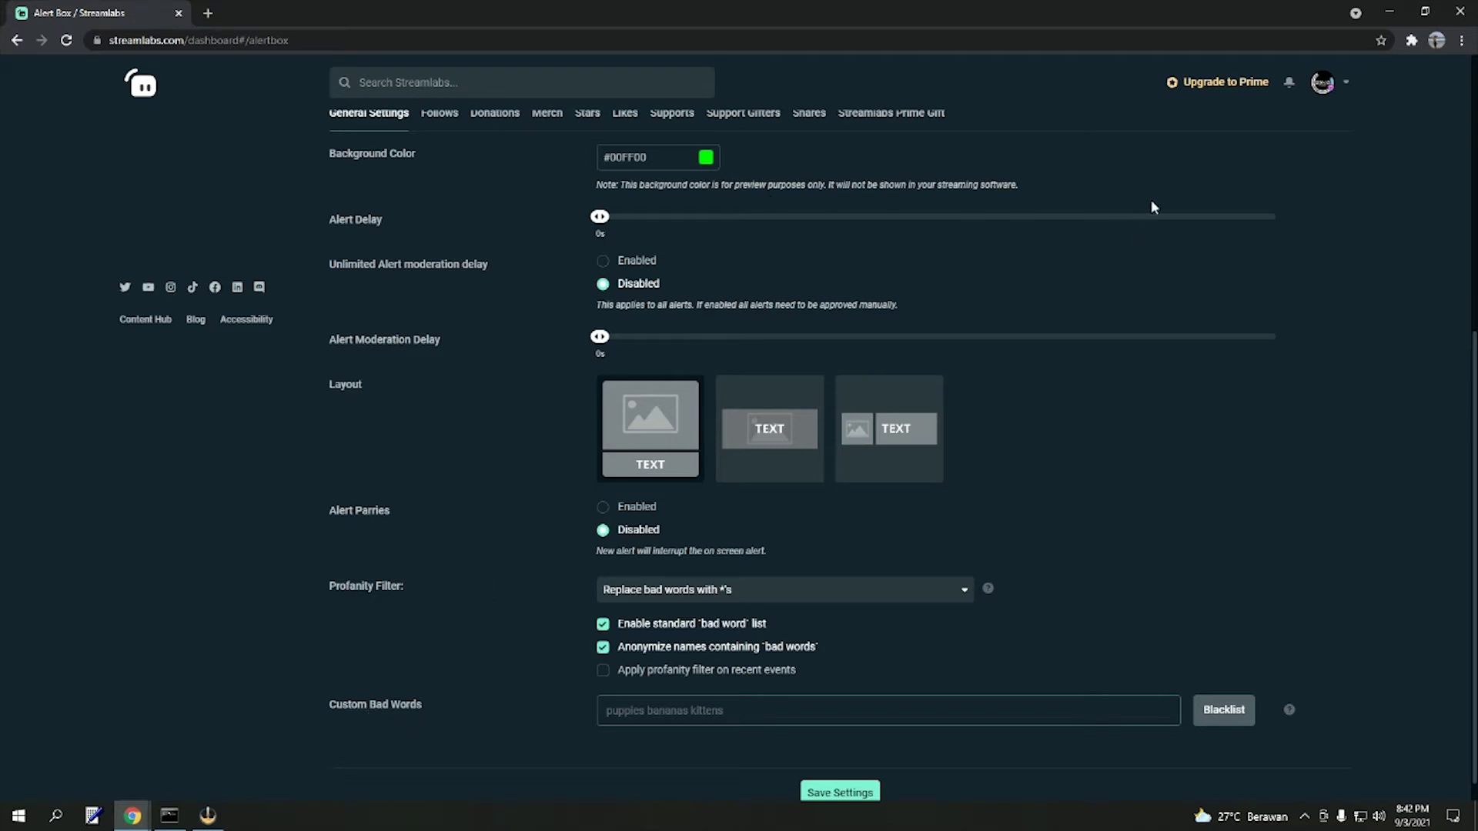
- In the Follows tab, edit the message template to '{name} Sudah Follow Kamu'
{"action": "scroll", "coordinate": [616, 231], "scroll_direction": "up", "scroll_amount": 2}
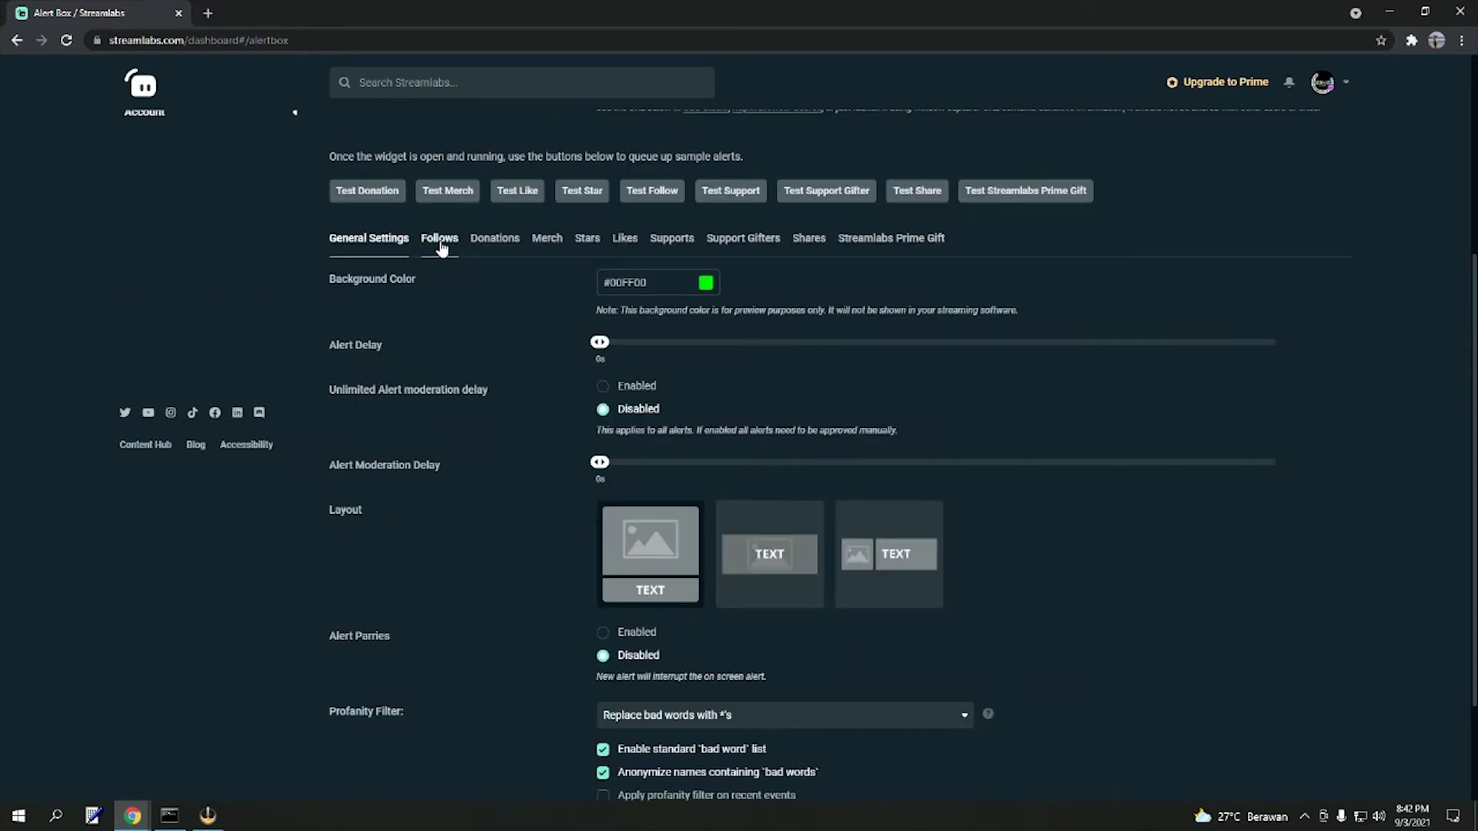
{"action": "left_click", "coordinate": [440, 240]}
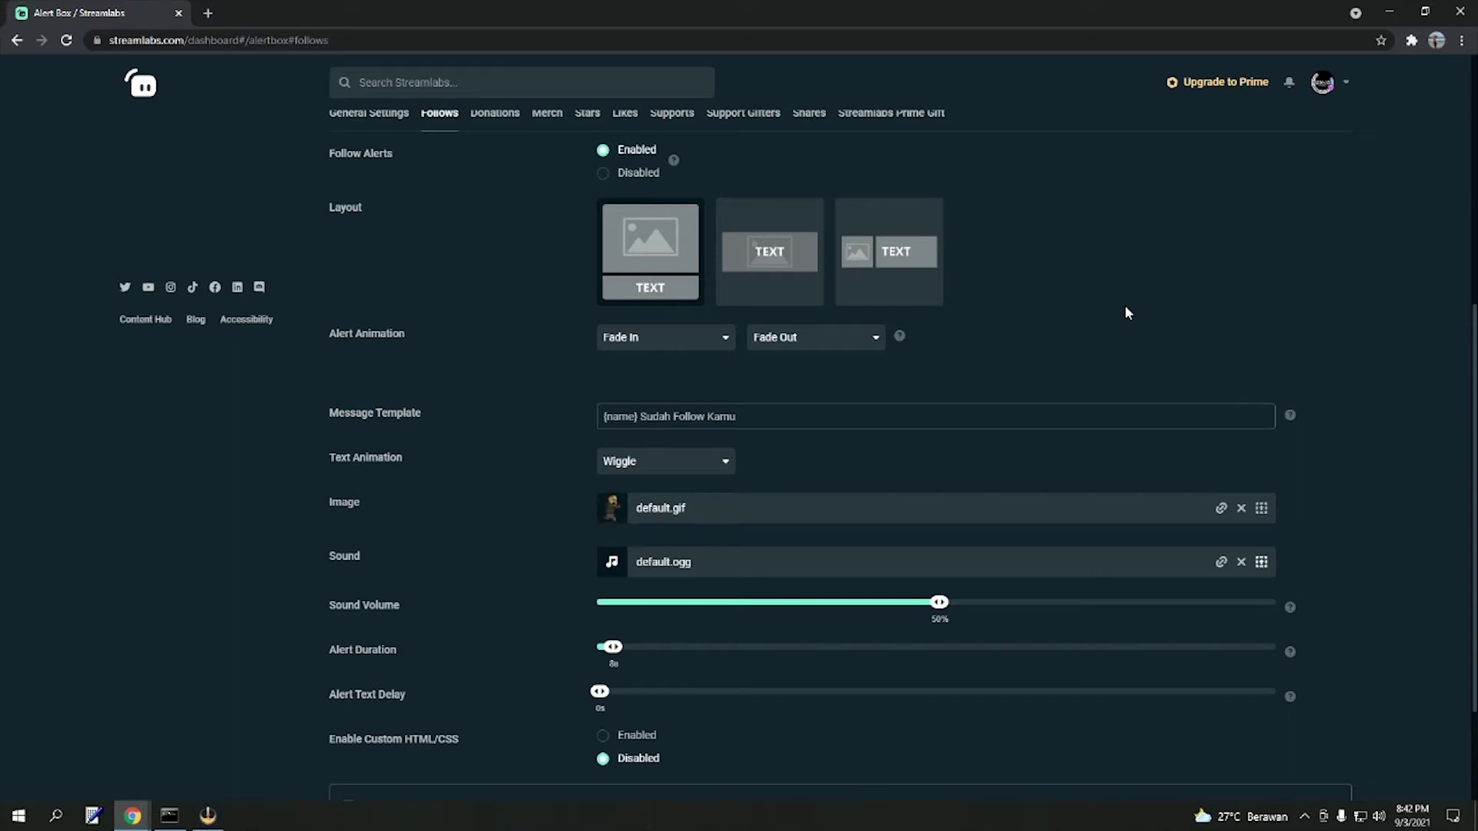
{"action": "scroll", "coordinate": [1125, 305], "scroll_direction": "down", "scroll_amount": 2}
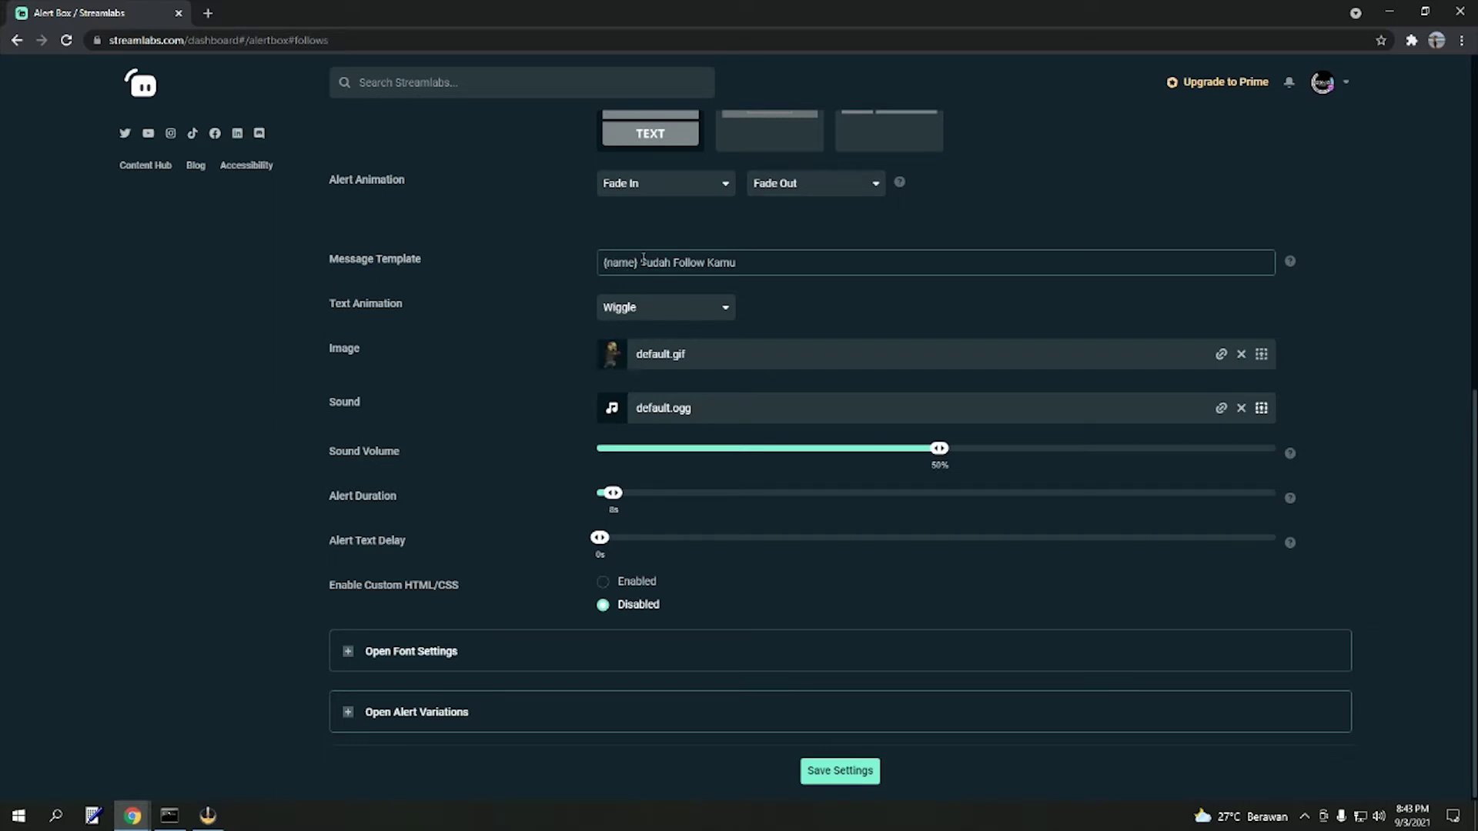
{"action": "left_click_drag", "start_coordinate": [638, 263], "coordinate": [564, 271]}
{"action": "left_click_drag", "start_coordinate": [769, 263], "coordinate": [639, 266]}
{"action": "left_click_drag", "start_coordinate": [736, 264], "coordinate": [638, 265]}
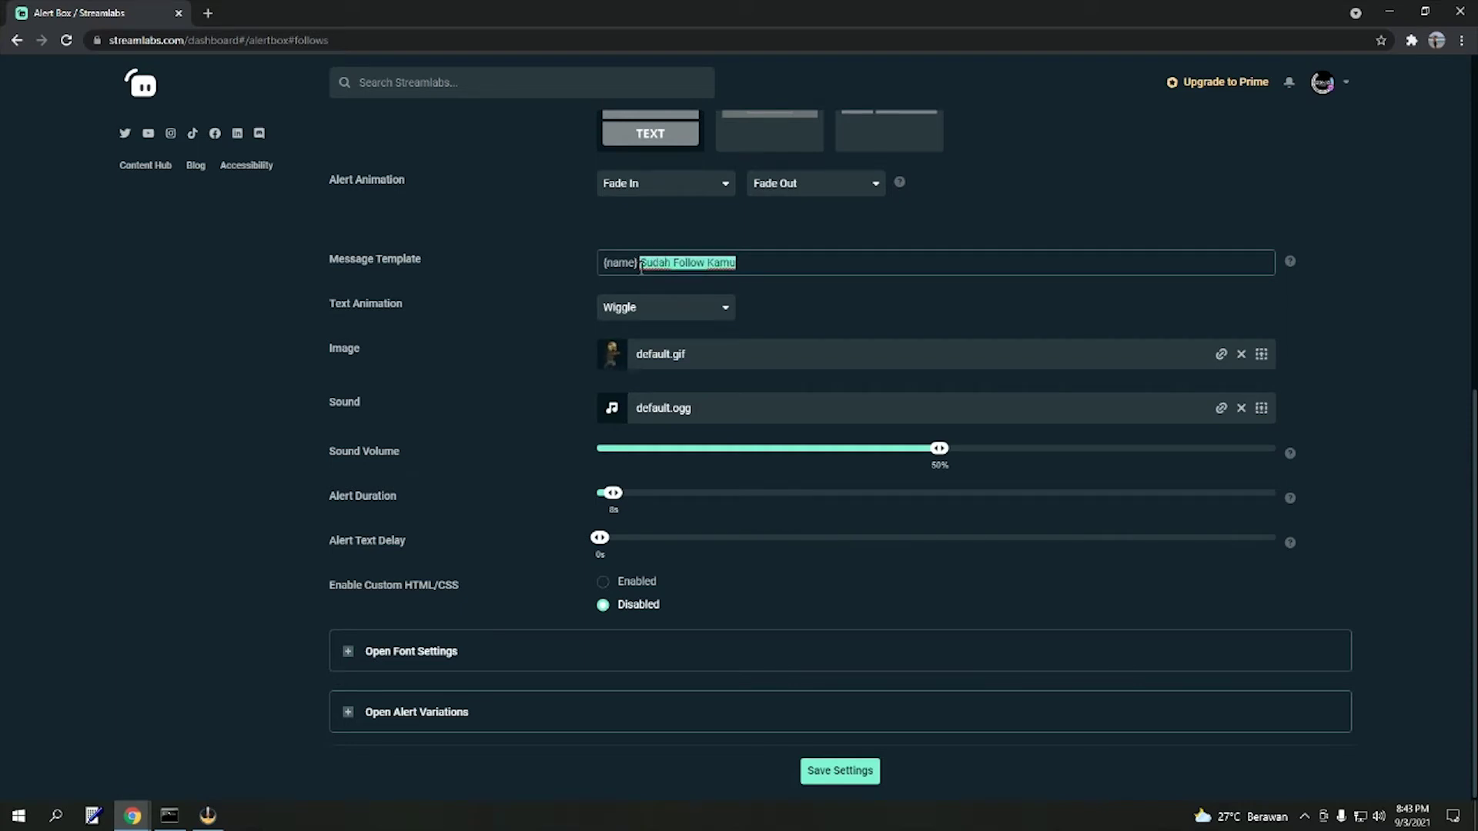
{"action": "left_click", "coordinate": [847, 306]}
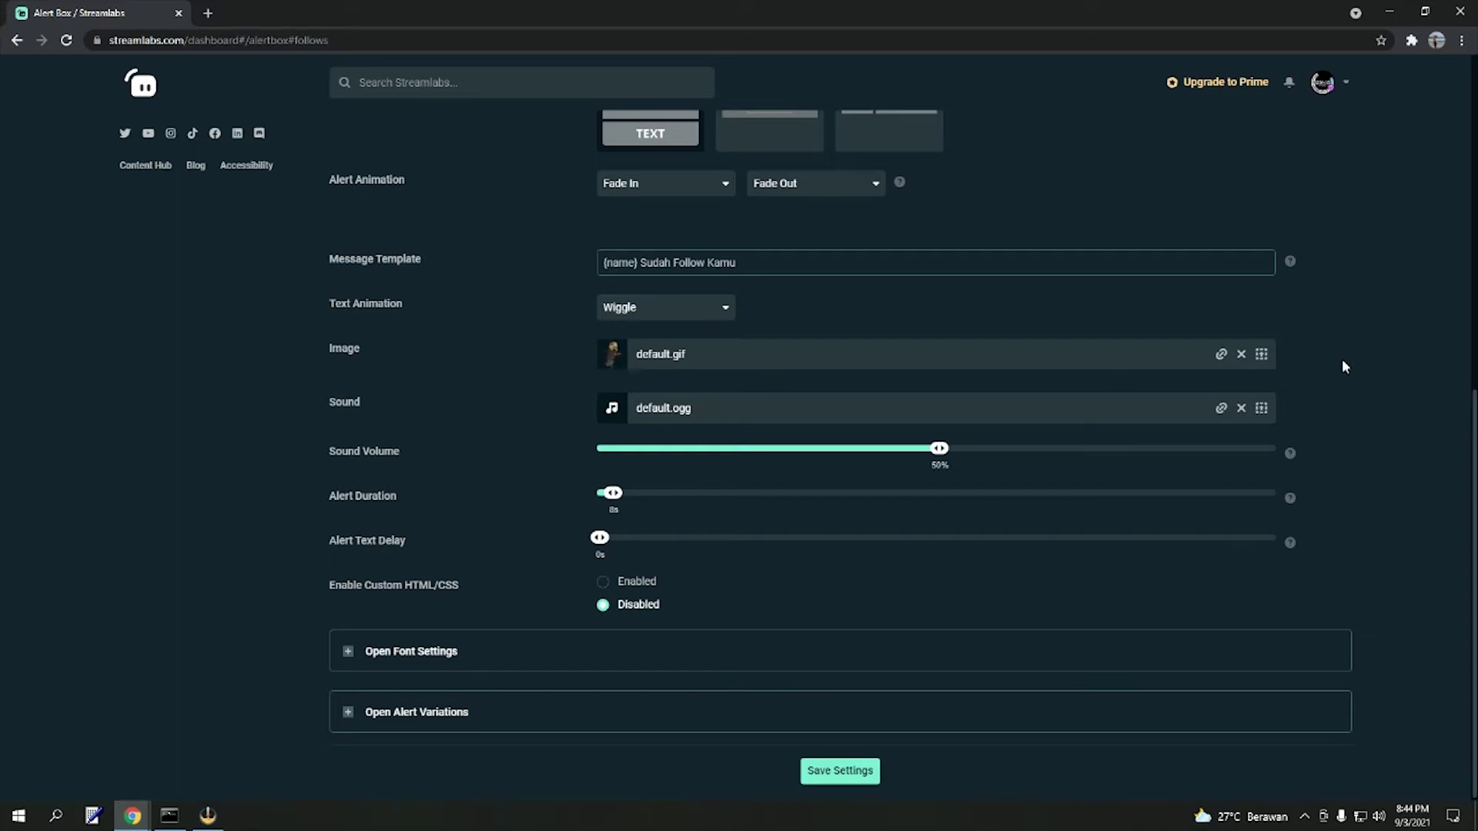
{"action": "left_click", "coordinate": [1261, 355]}
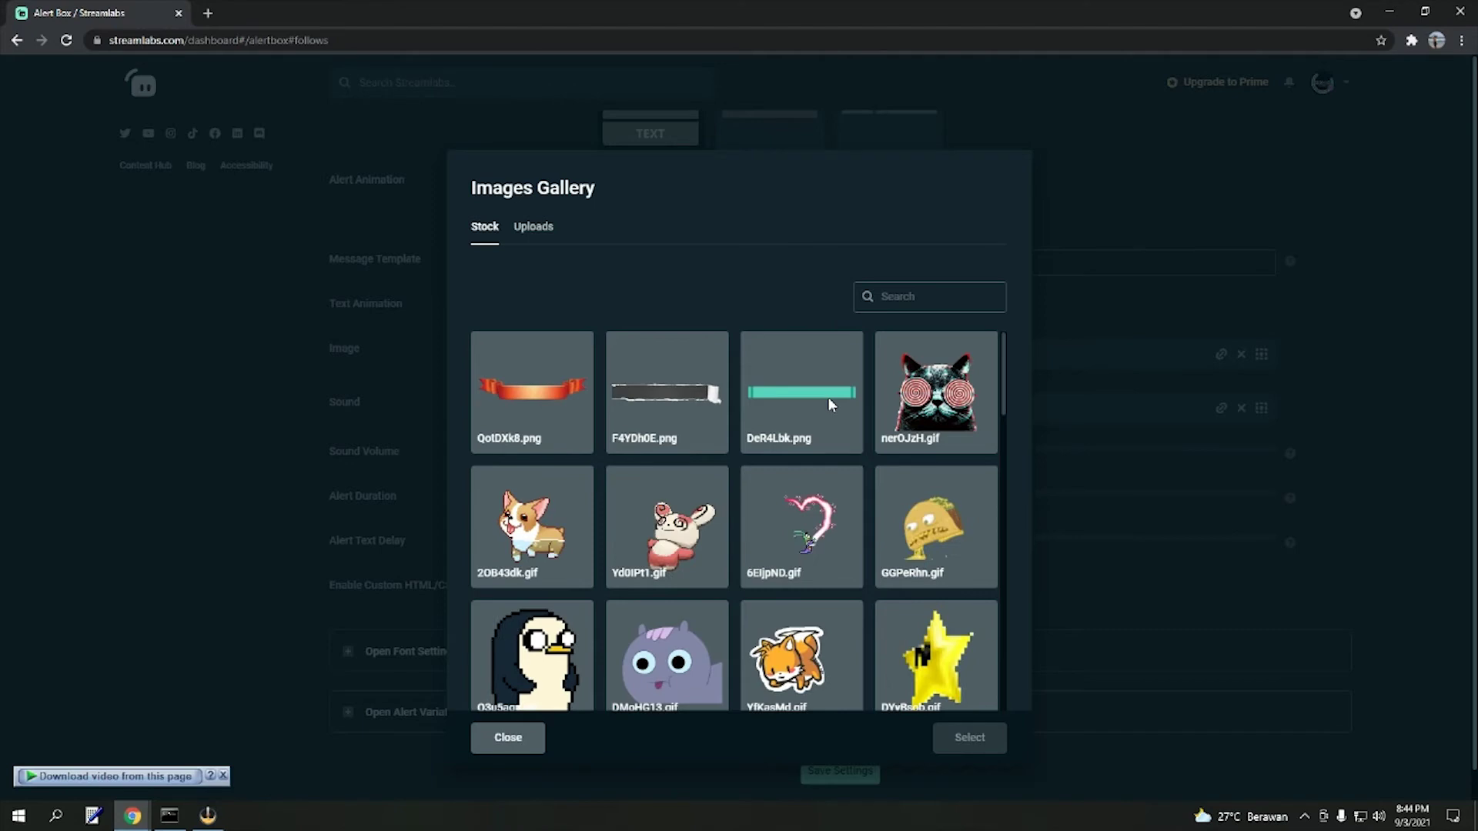
{"action": "scroll", "coordinate": [828, 399], "scroll_direction": "down", "scroll_amount": 6}
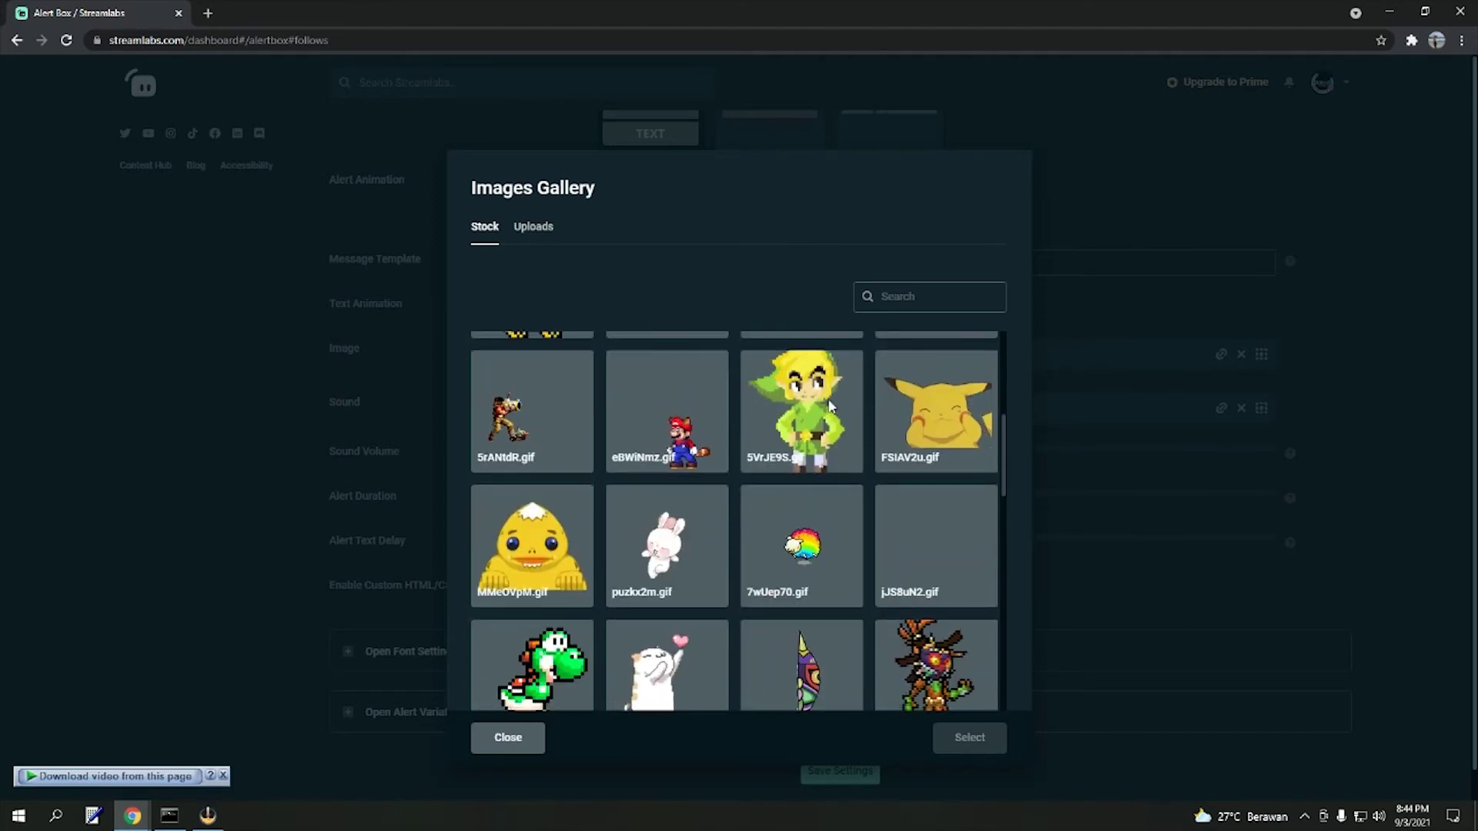
{"action": "scroll", "coordinate": [828, 399], "scroll_direction": "down", "scroll_amount": 3}
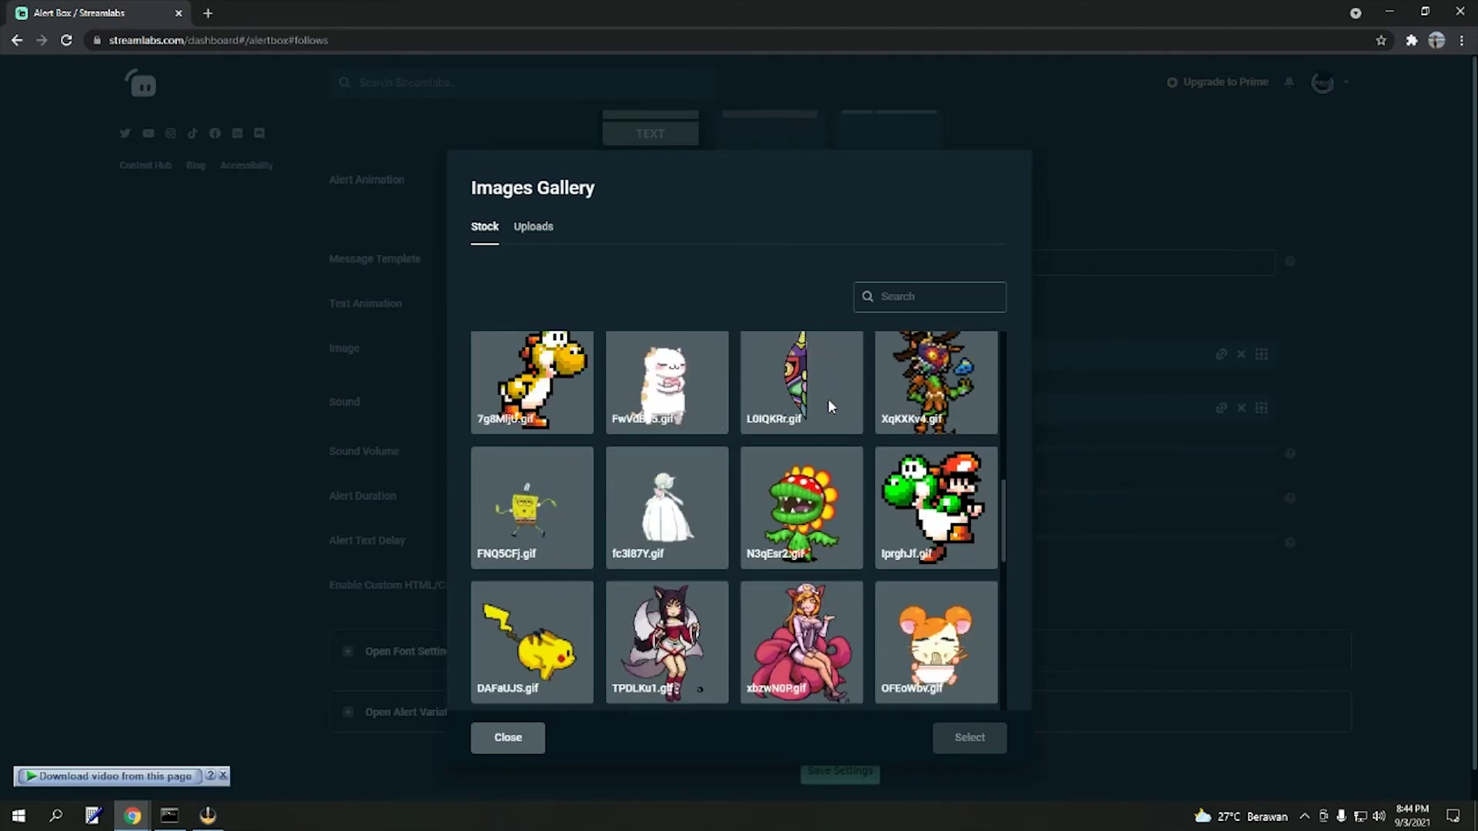
{"action": "scroll", "coordinate": [828, 399], "scroll_direction": "down", "scroll_amount": 4}
{"action": "scroll", "coordinate": [828, 399], "scroll_direction": "down", "scroll_amount": 4}
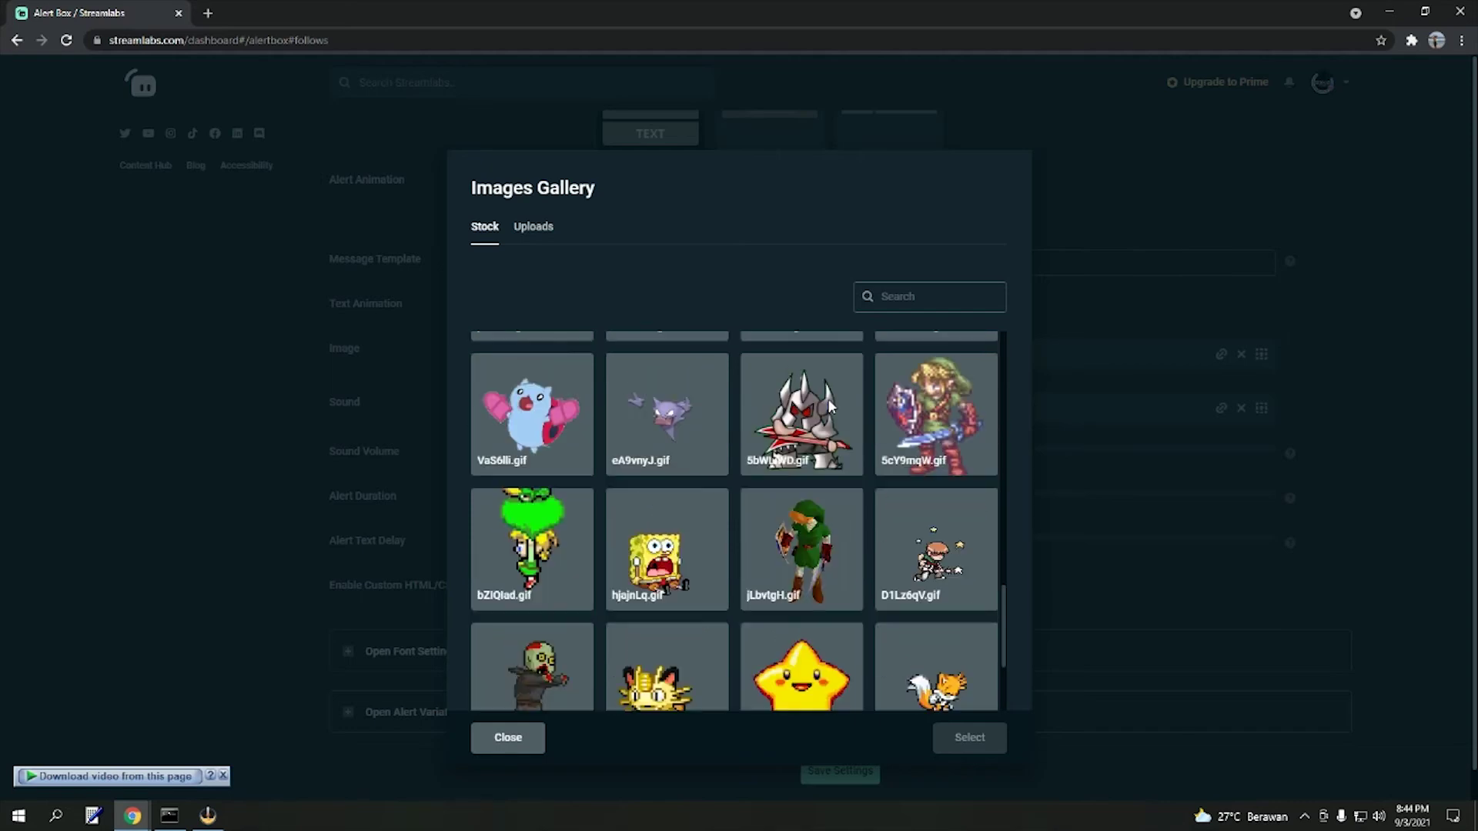
{"action": "scroll", "coordinate": [829, 399], "scroll_direction": "down", "scroll_amount": 2}
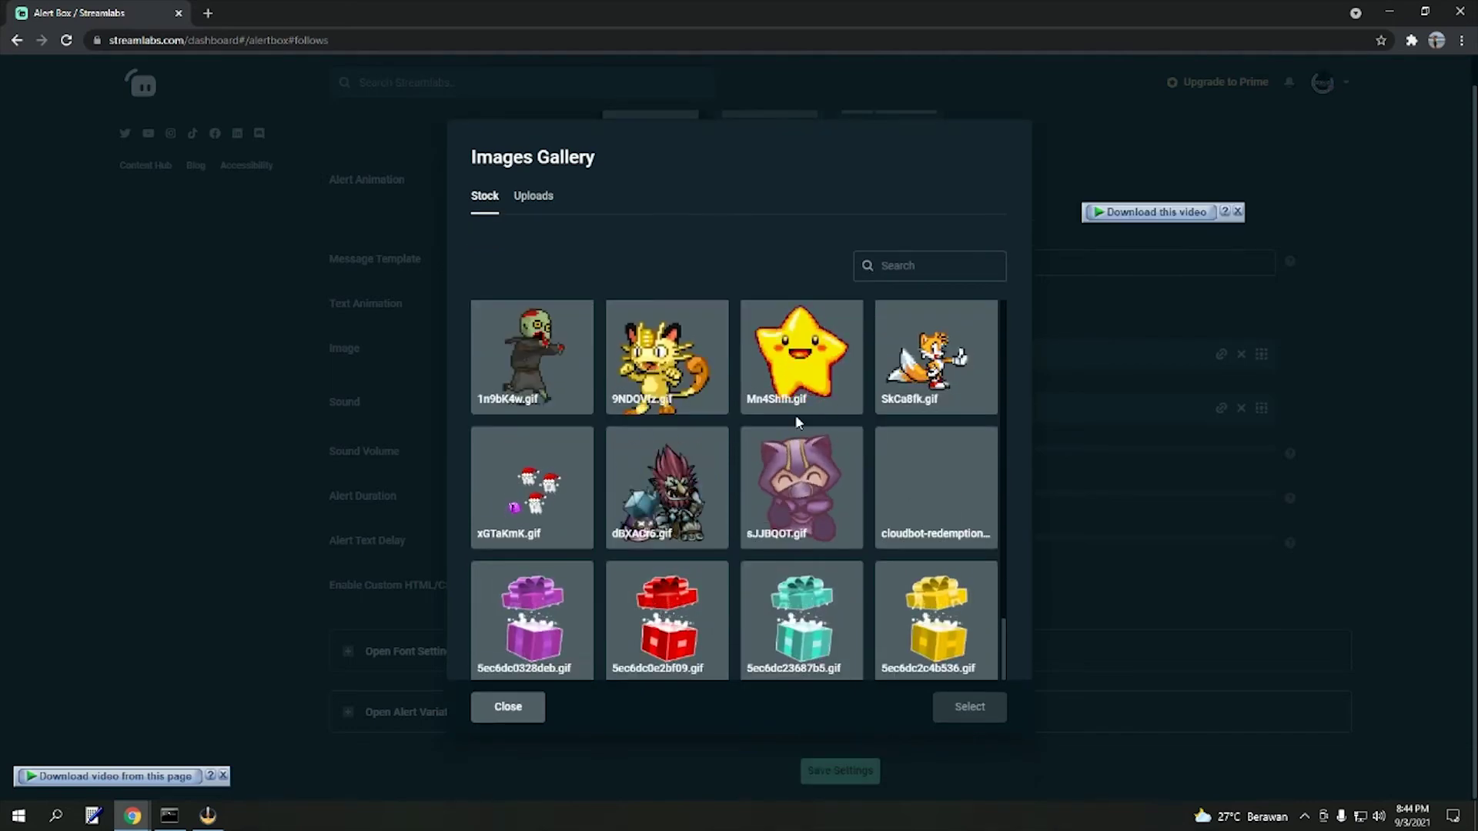
{"action": "scroll", "coordinate": [797, 422], "scroll_direction": "up", "scroll_amount": 1}
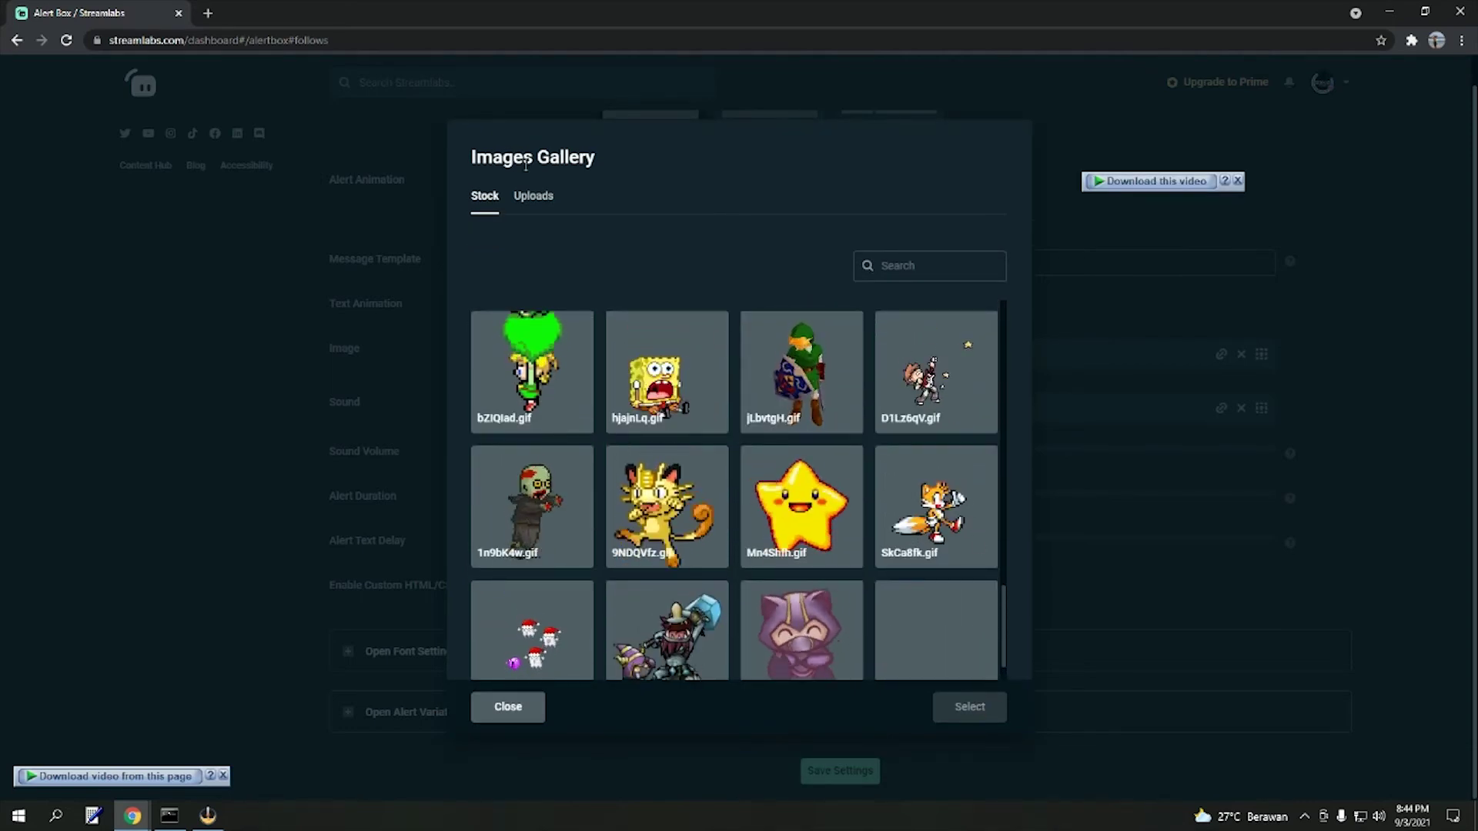
{"action": "left_click", "coordinate": [545, 202]}
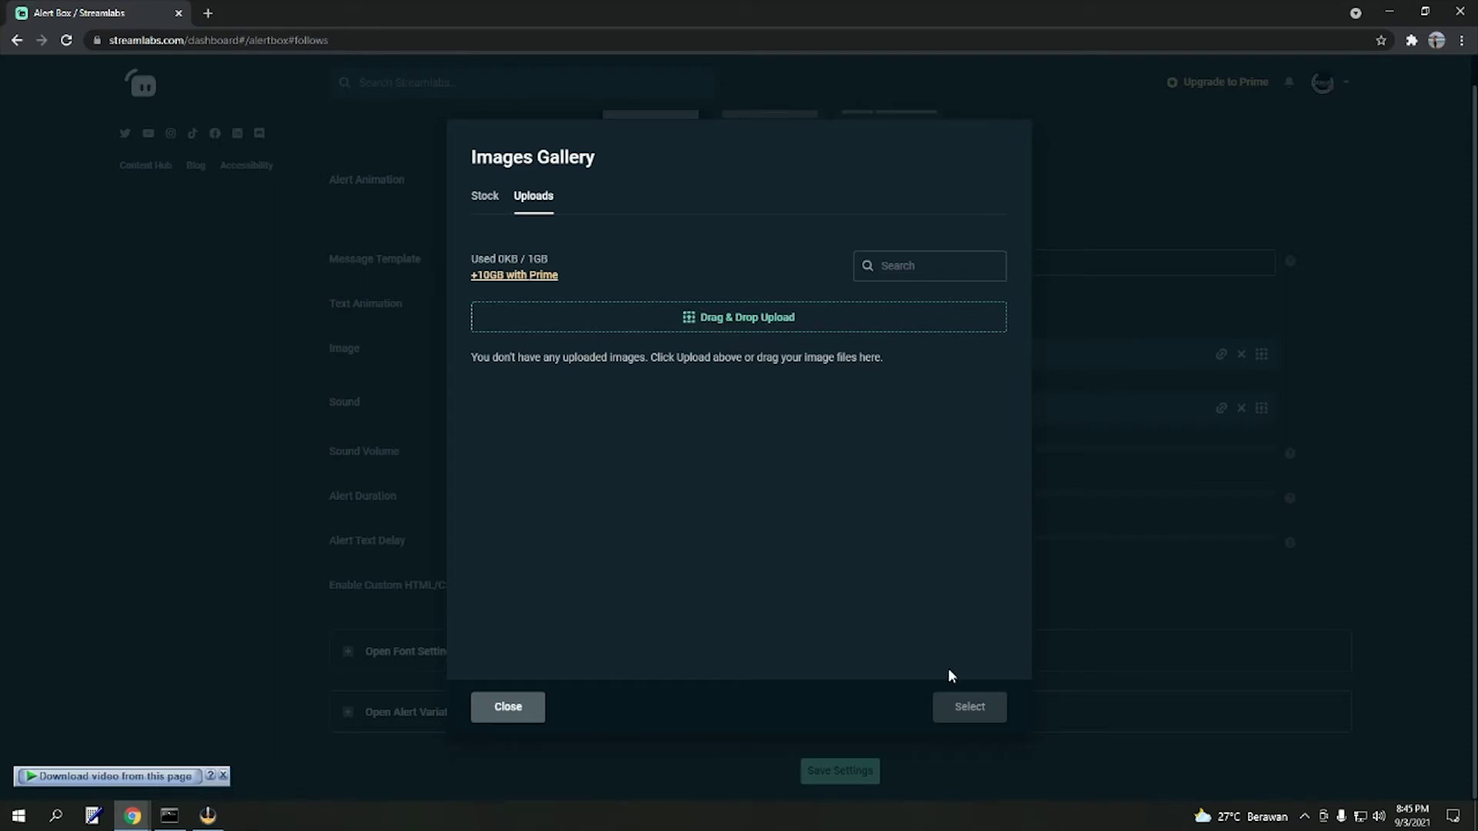
{"action": "left_click", "coordinate": [508, 707]}
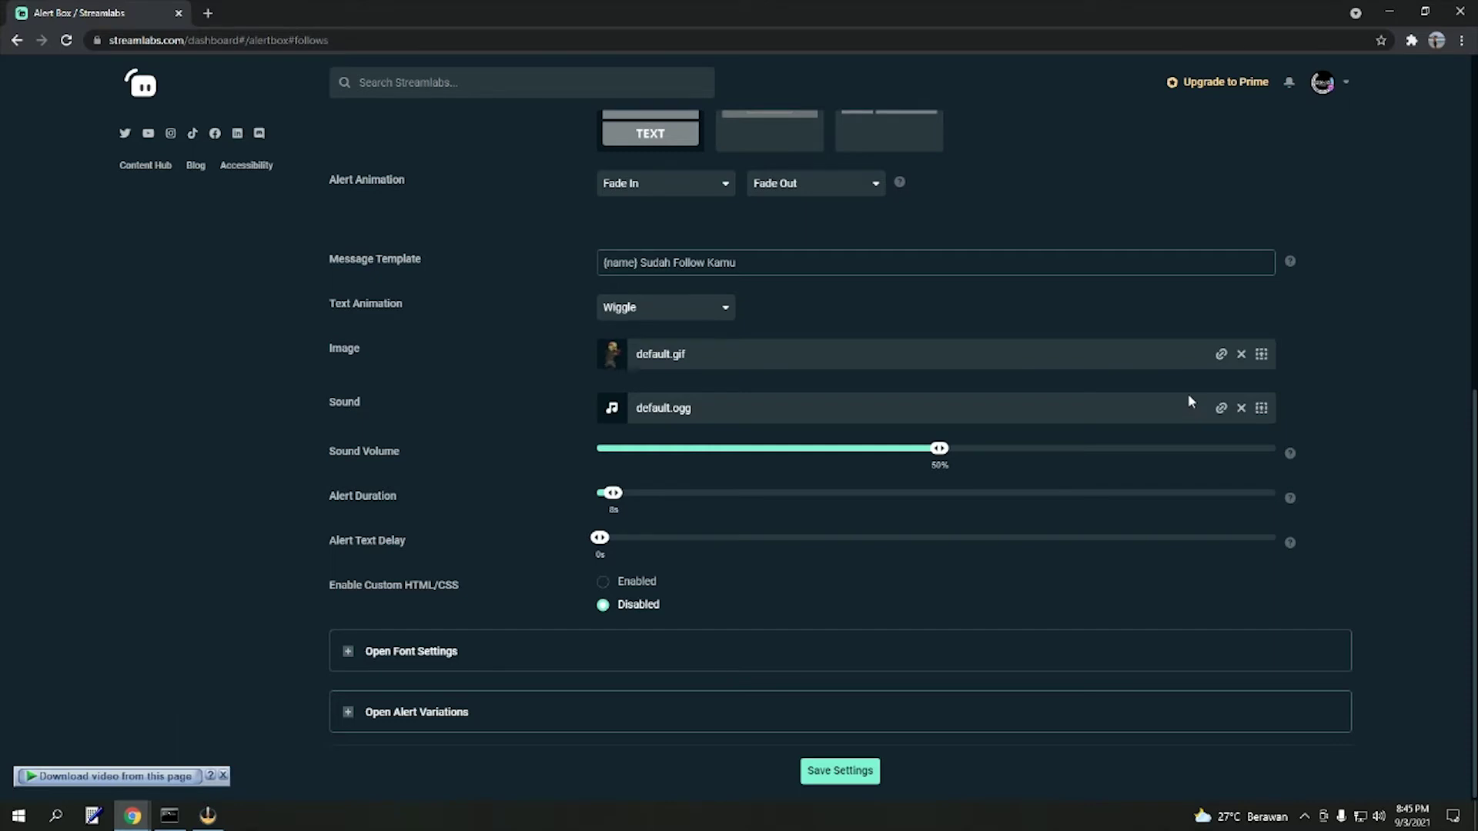
- Open the follow alert's Sounds Gallery, browse the stock sounds, then view the empty Uploads tab
{"action": "left_click", "coordinate": [1262, 410]}
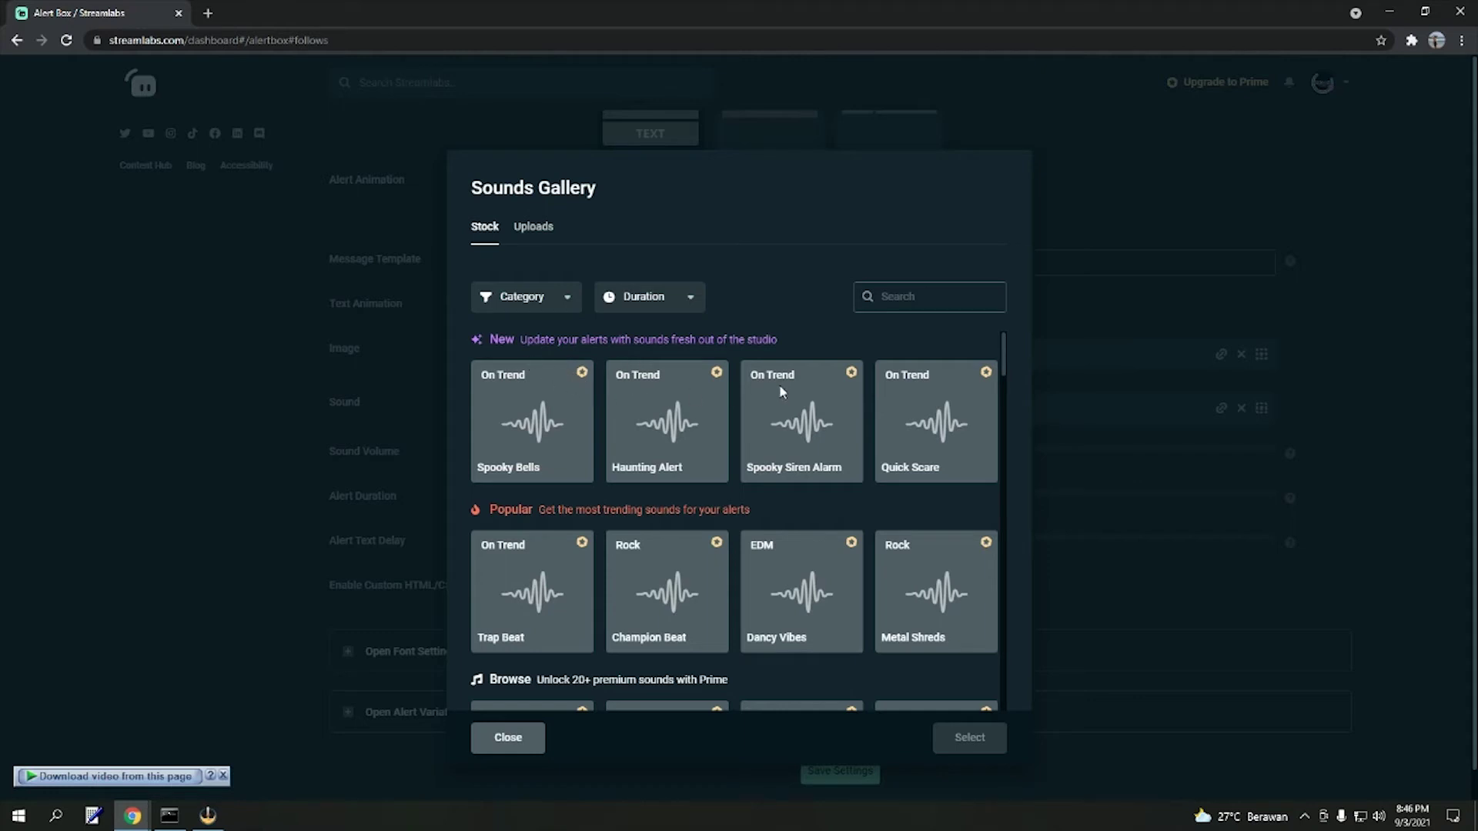
{"action": "scroll", "coordinate": [782, 409], "scroll_direction": "down", "scroll_amount": 3}
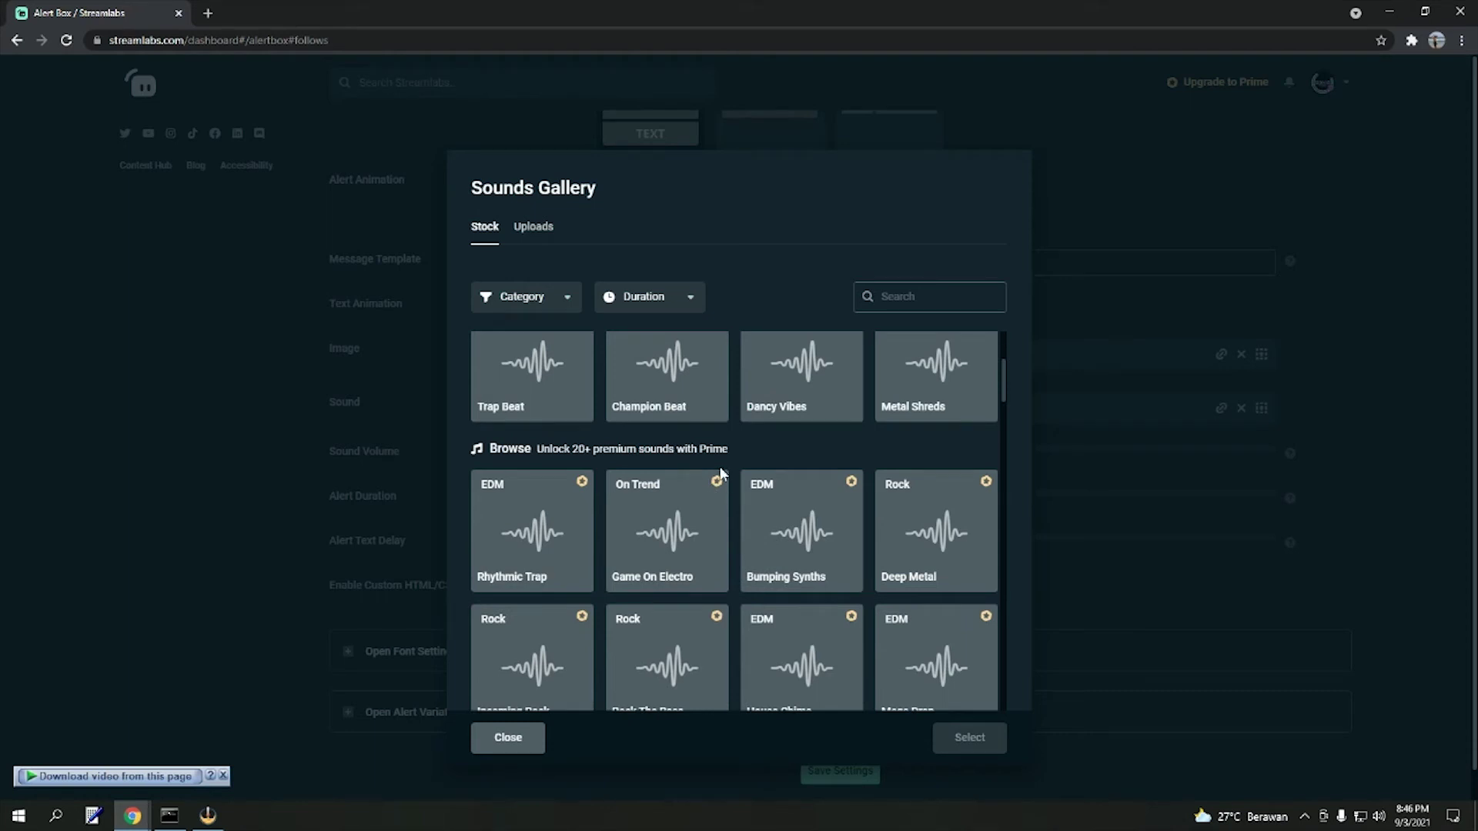
{"action": "scroll", "coordinate": [721, 478], "scroll_direction": "down", "scroll_amount": 3}
{"action": "scroll", "coordinate": [719, 473], "scroll_direction": "down", "scroll_amount": 3}
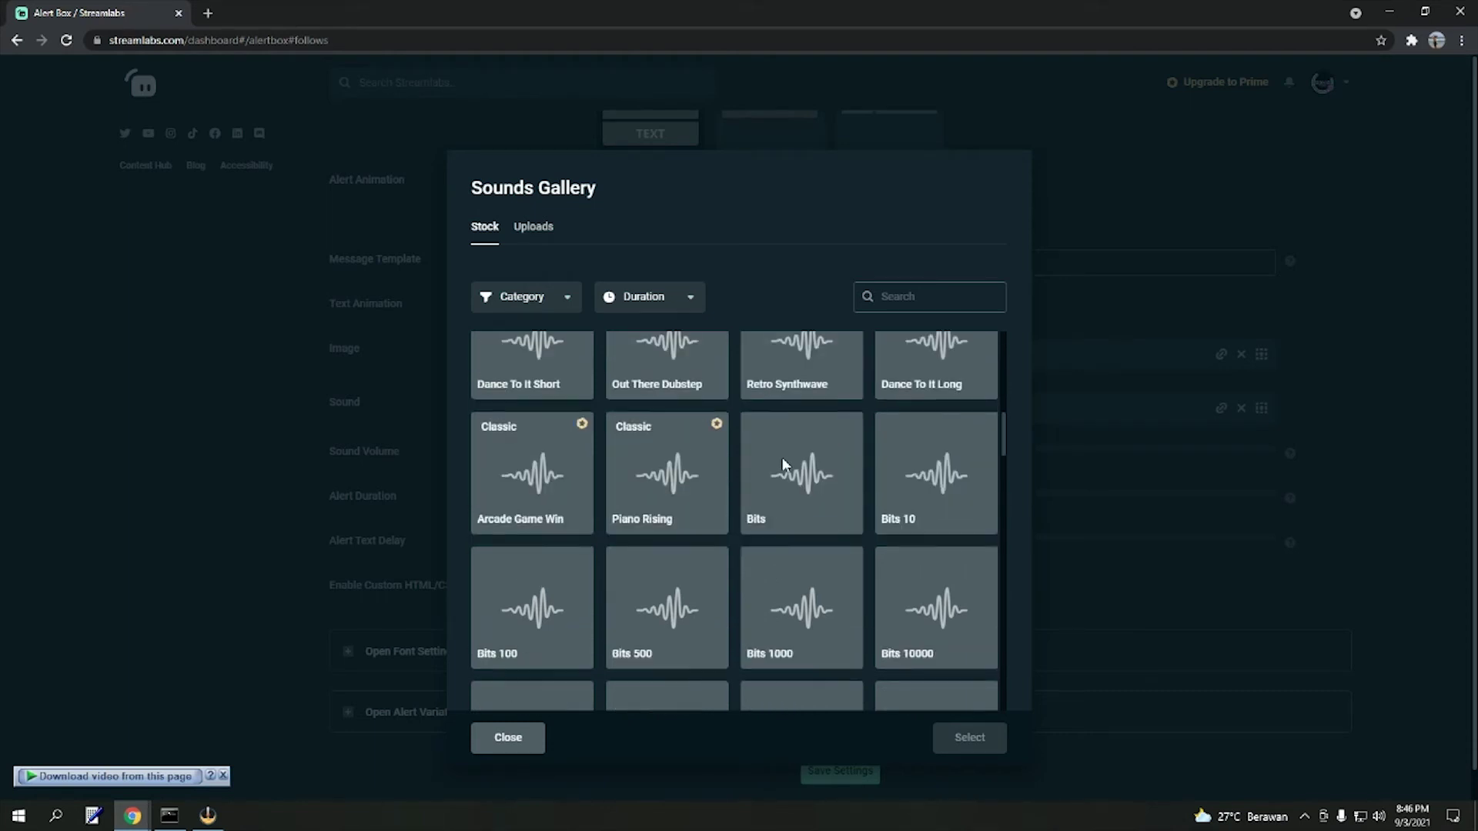
{"action": "scroll", "coordinate": [944, 488], "scroll_direction": "down", "scroll_amount": 2}
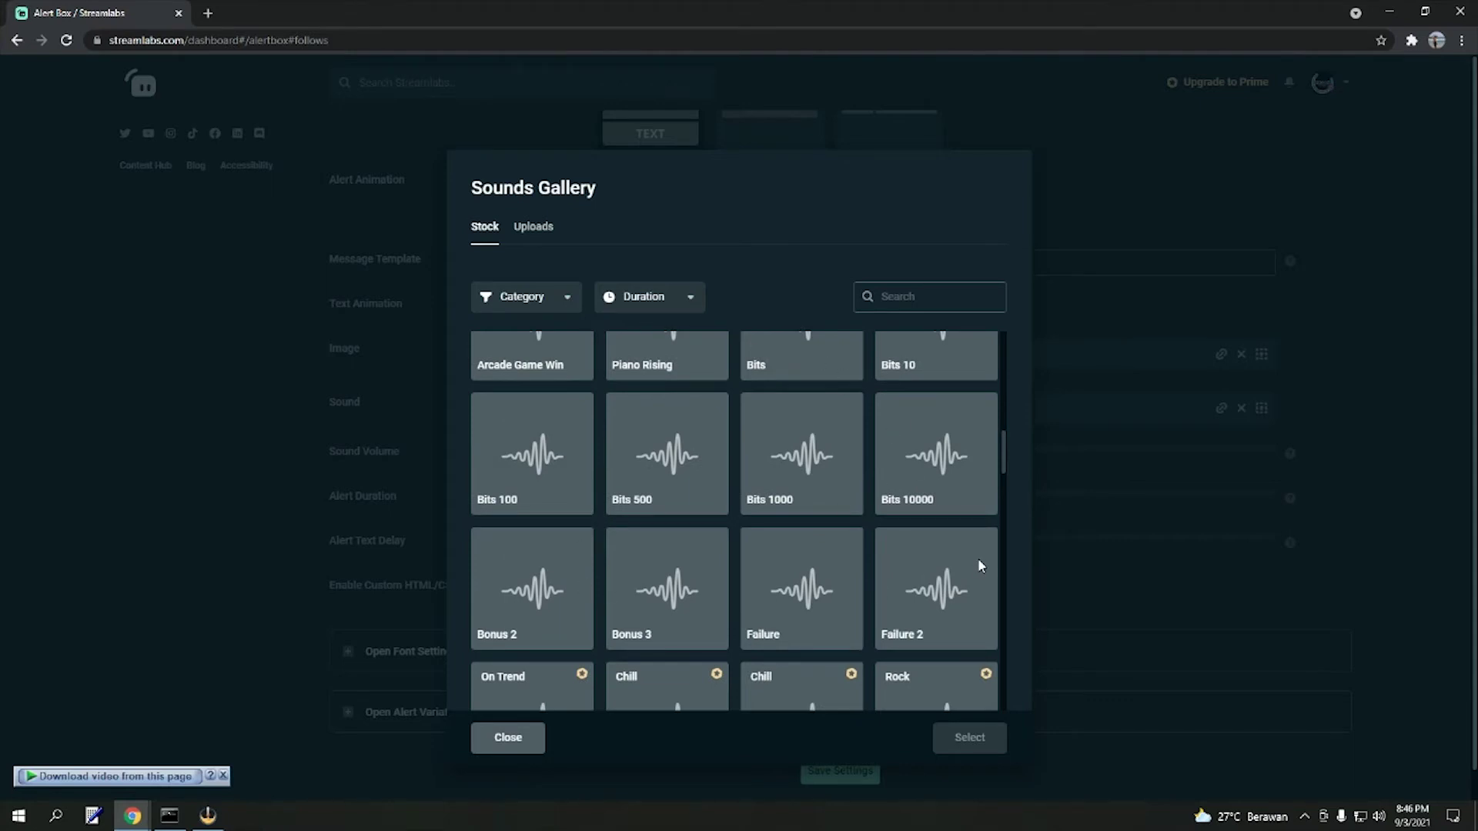
{"action": "scroll", "coordinate": [981, 562], "scroll_direction": "down", "scroll_amount": 4}
{"action": "scroll", "coordinate": [979, 551], "scroll_direction": "down", "scroll_amount": 5}
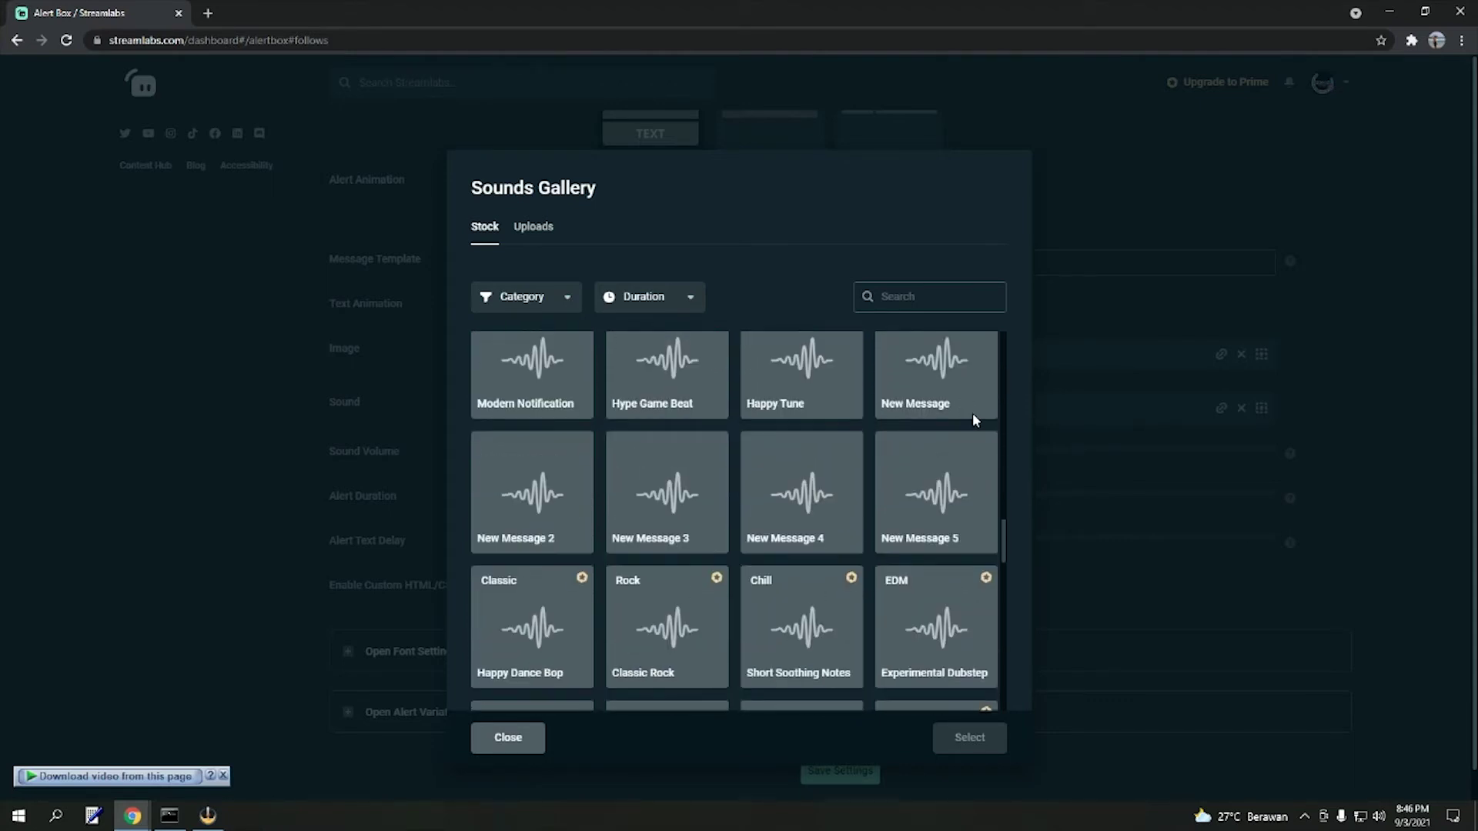
{"action": "scroll", "coordinate": [964, 407], "scroll_direction": "up", "scroll_amount": 2}
{"action": "scroll", "coordinate": [938, 423], "scroll_direction": "down", "scroll_amount": 2}
{"action": "scroll", "coordinate": [848, 430], "scroll_direction": "down", "scroll_amount": 5}
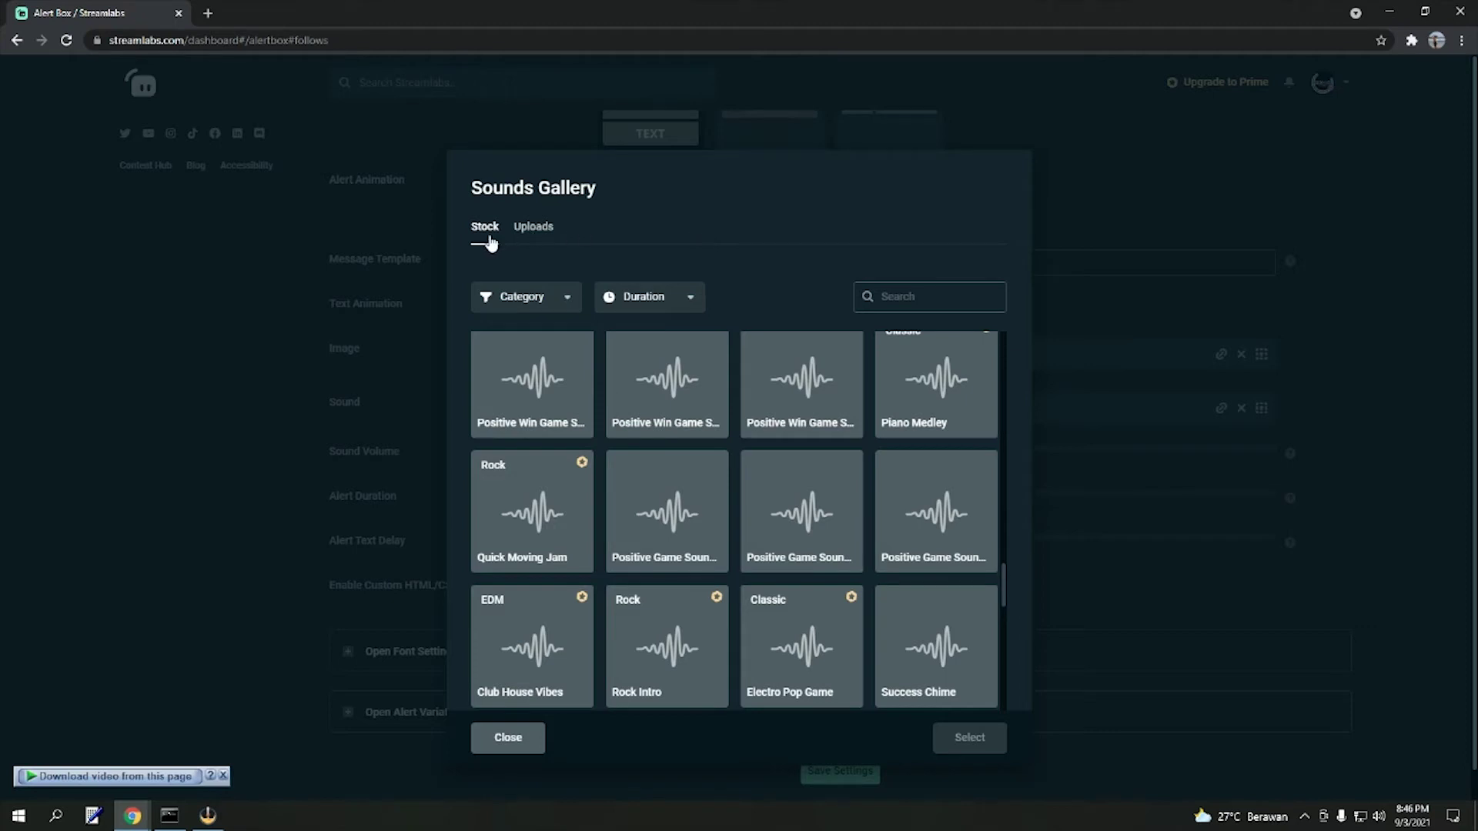
{"action": "left_click", "coordinate": [538, 242]}
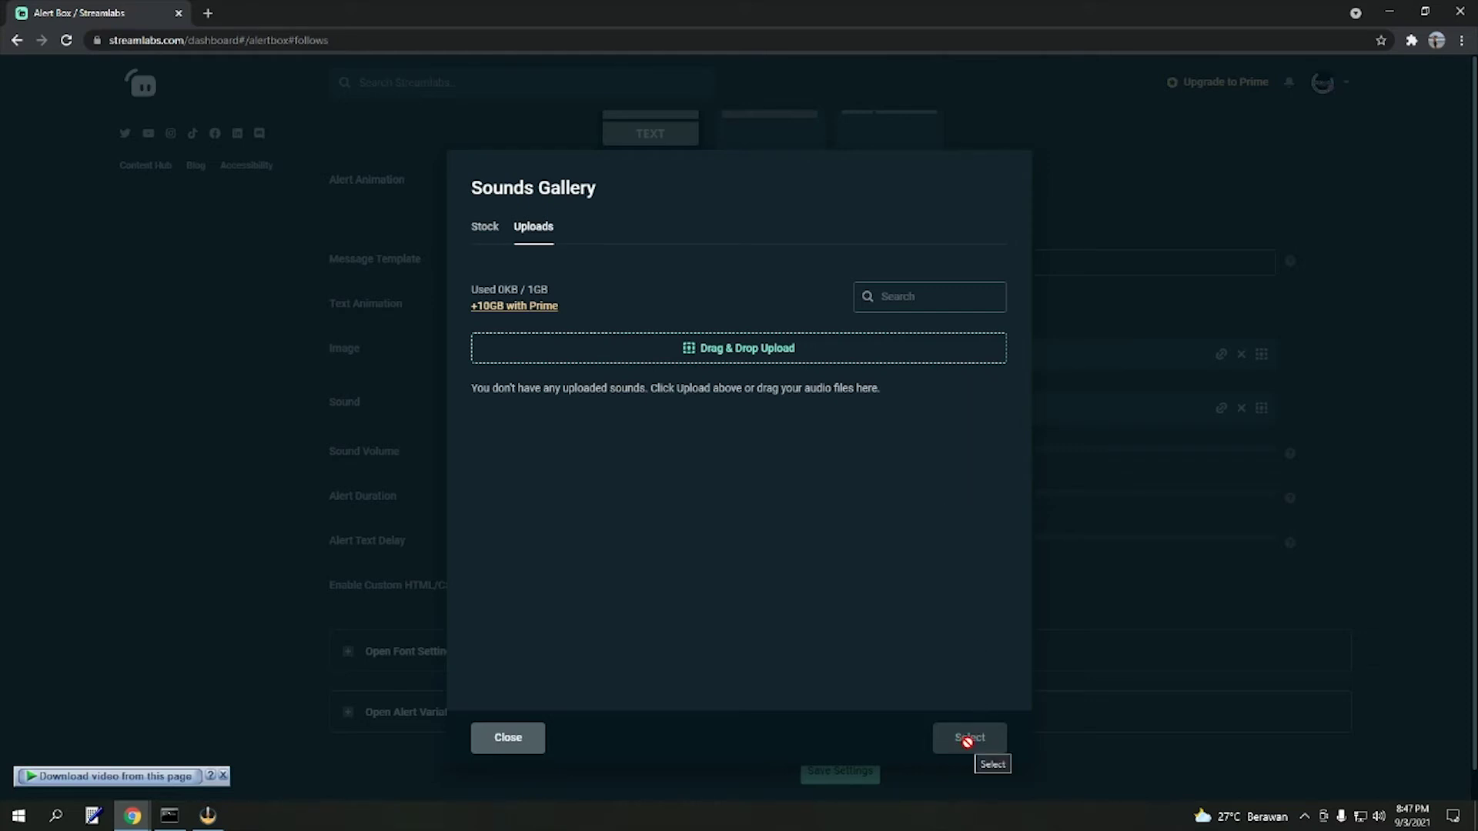
- Close the Sounds Gallery without choosing a sound, leaving default.ogg at 50%
{"action": "left_click", "coordinate": [353, 402]}
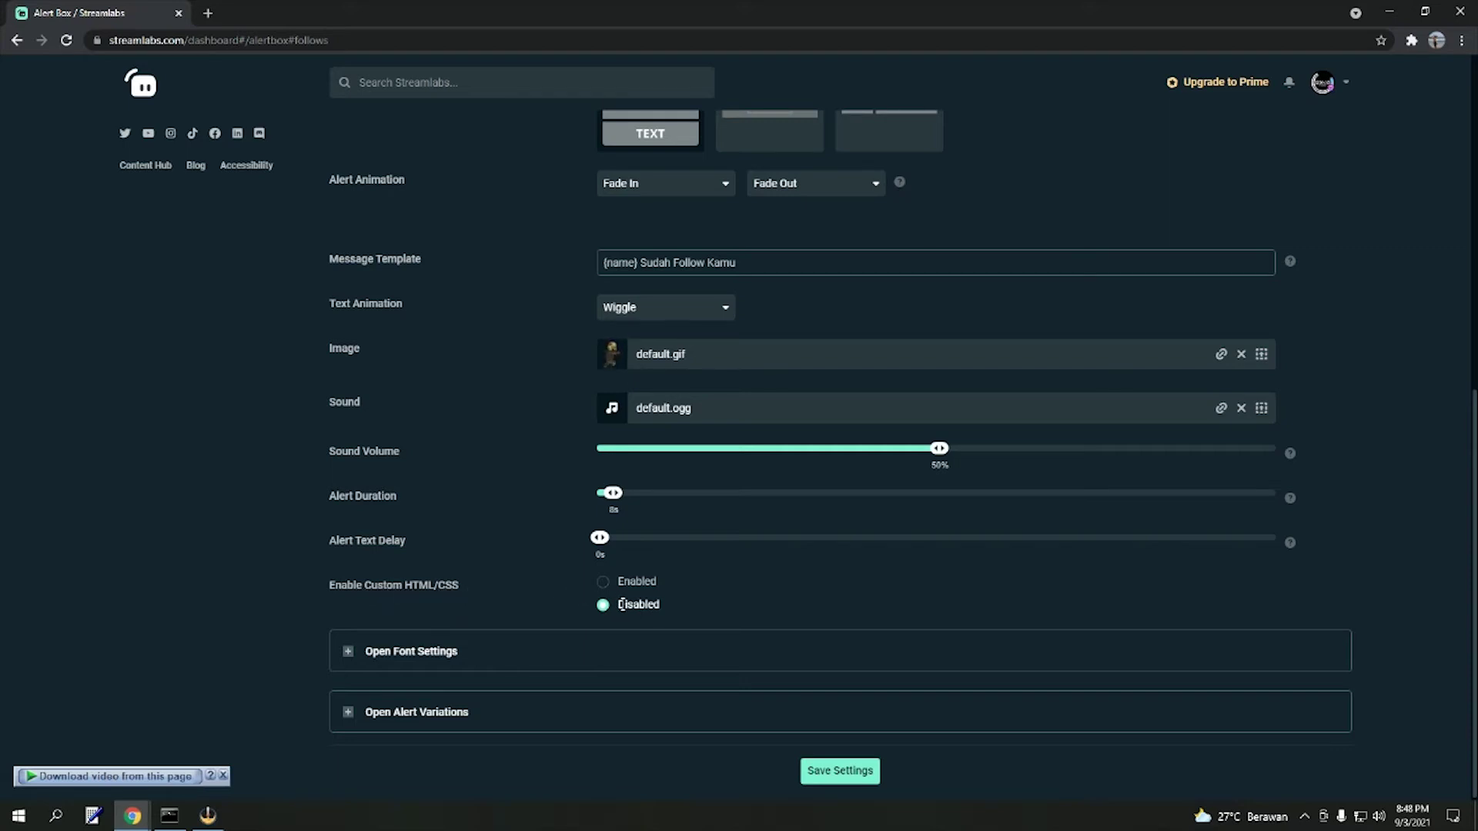
- Save the follow alert settings ('Alertbox updated') and shrink the browser so OBS shows beside it
{"action": "scroll", "coordinate": [845, 177], "scroll_direction": "up", "scroll_amount": 2}
{"action": "scroll", "coordinate": [1327, 304], "scroll_direction": "down", "scroll_amount": 2}
{"action": "left_click", "coordinate": [852, 778]}
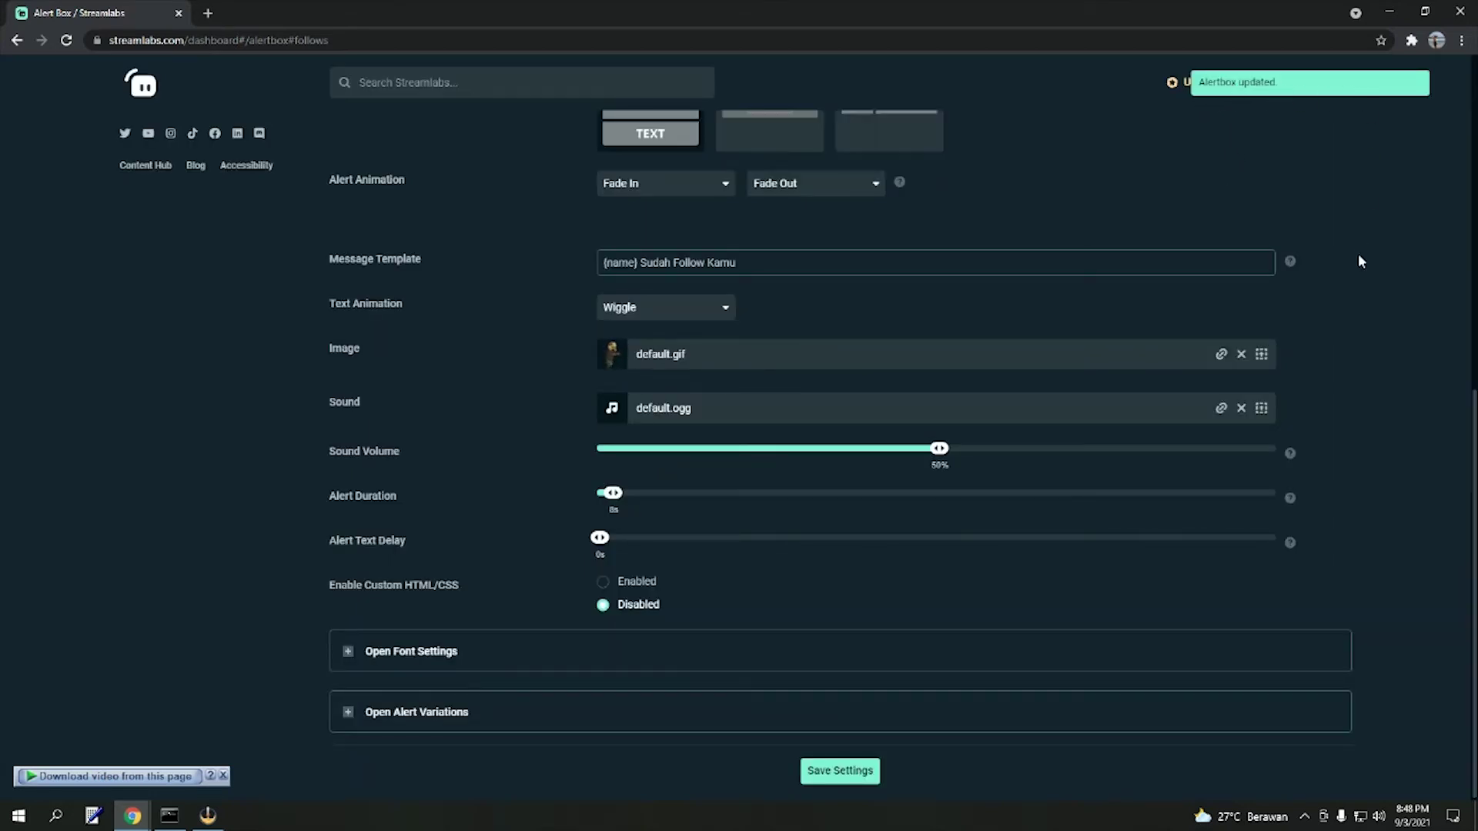
{"action": "scroll", "coordinate": [476, 428], "scroll_direction": "up", "scroll_amount": 5}
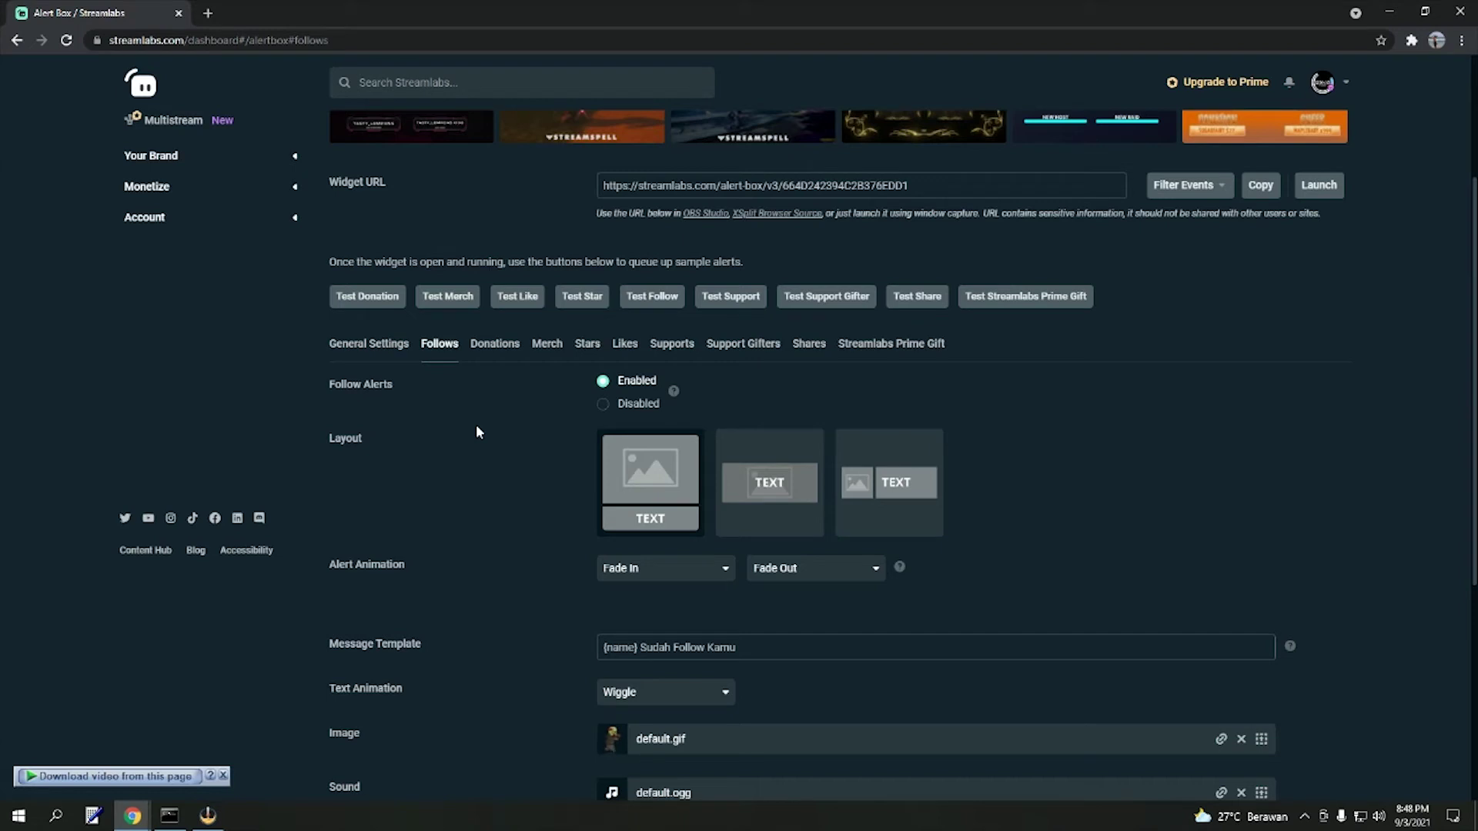
{"action": "key", "text": "super+Down"}
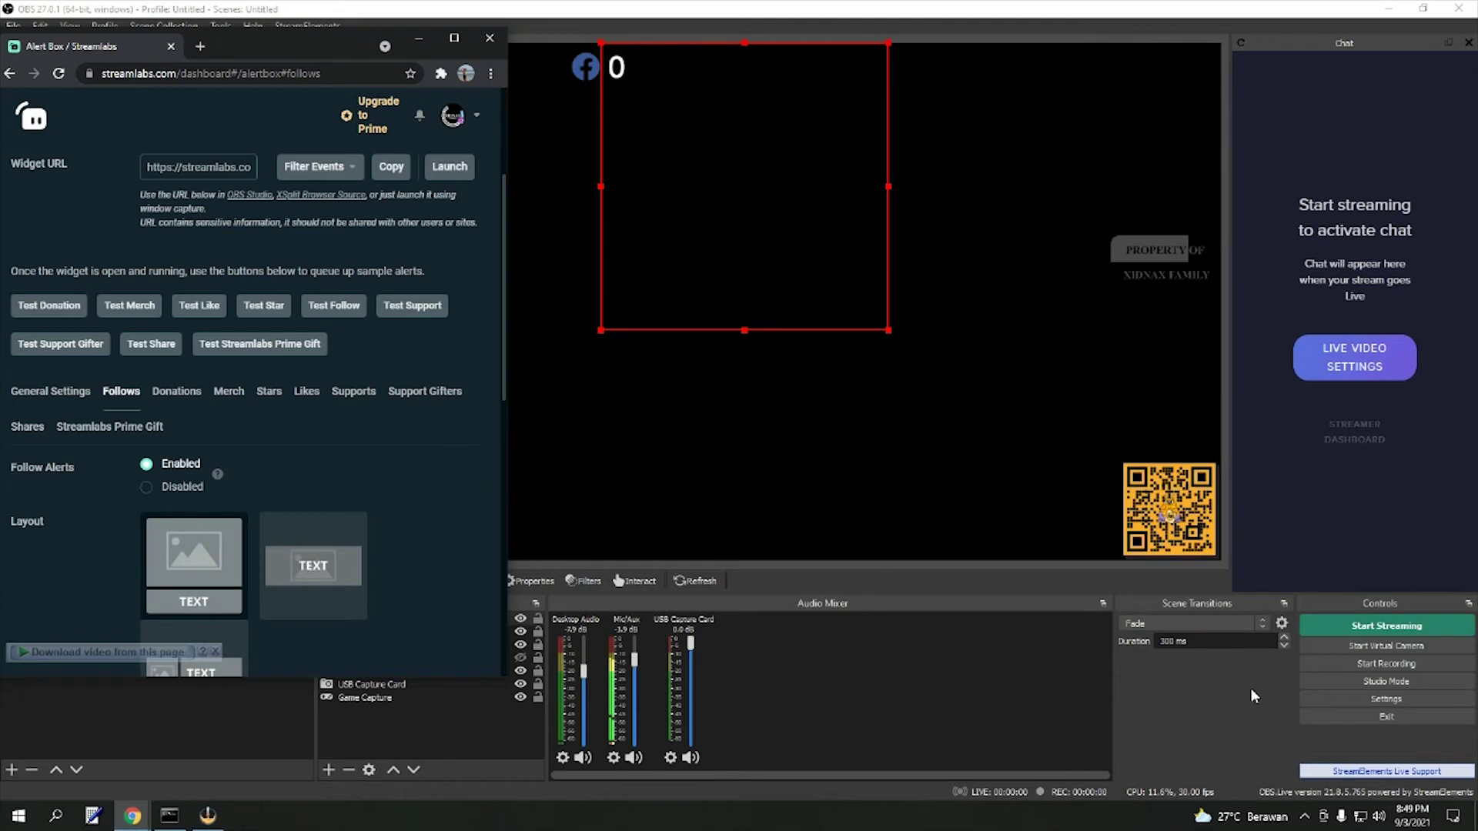
- Fire a test follow alert showing 'Sudah Follow Kamu' with its animated image in OBS
{"action": "left_click", "coordinate": [334, 308]}
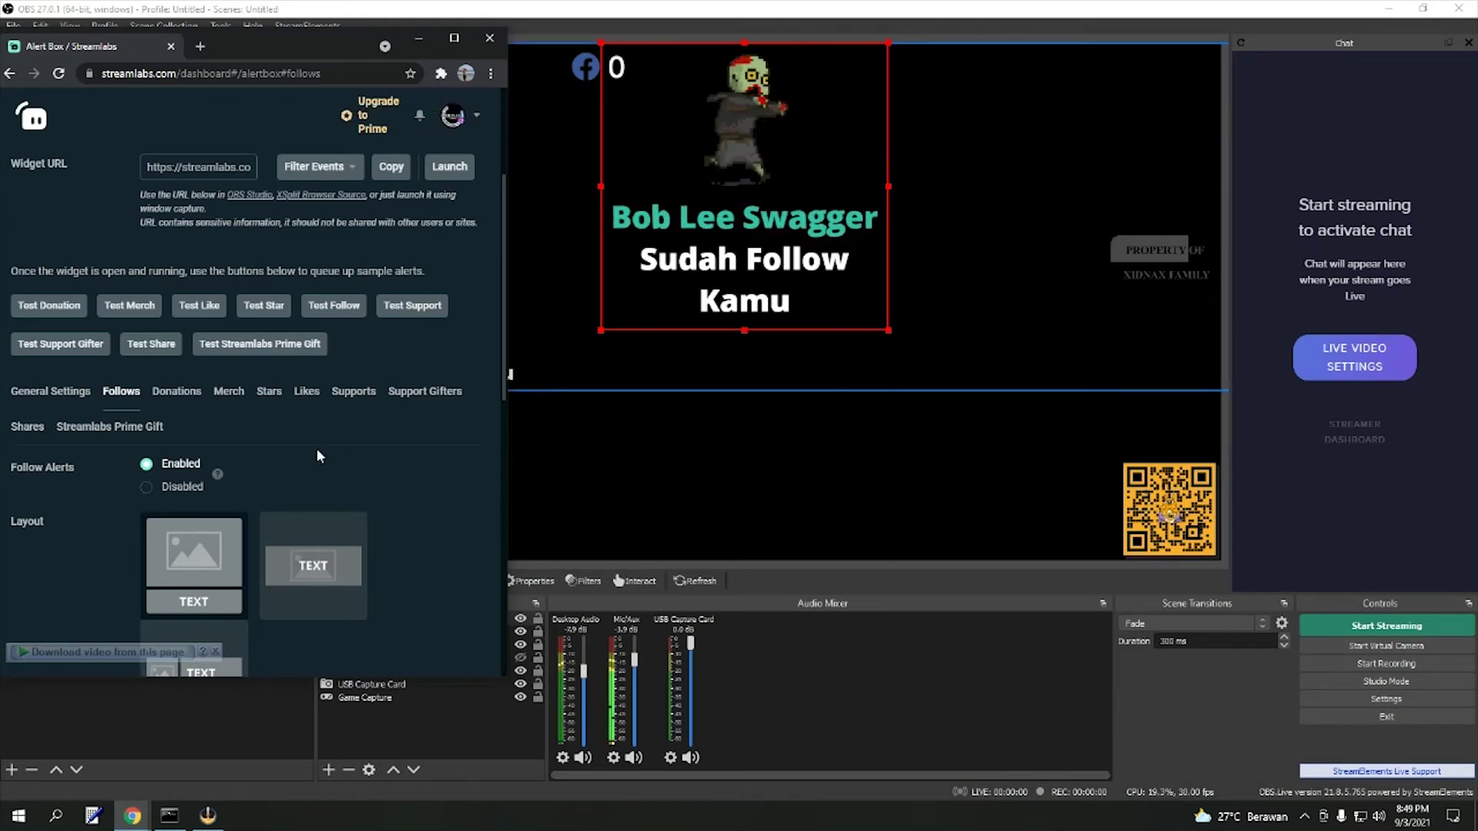
{"action": "scroll", "coordinate": [316, 448], "scroll_direction": "down", "scroll_amount": 4}
{"action": "scroll", "coordinate": [331, 445], "scroll_direction": "down", "scroll_amount": 3}
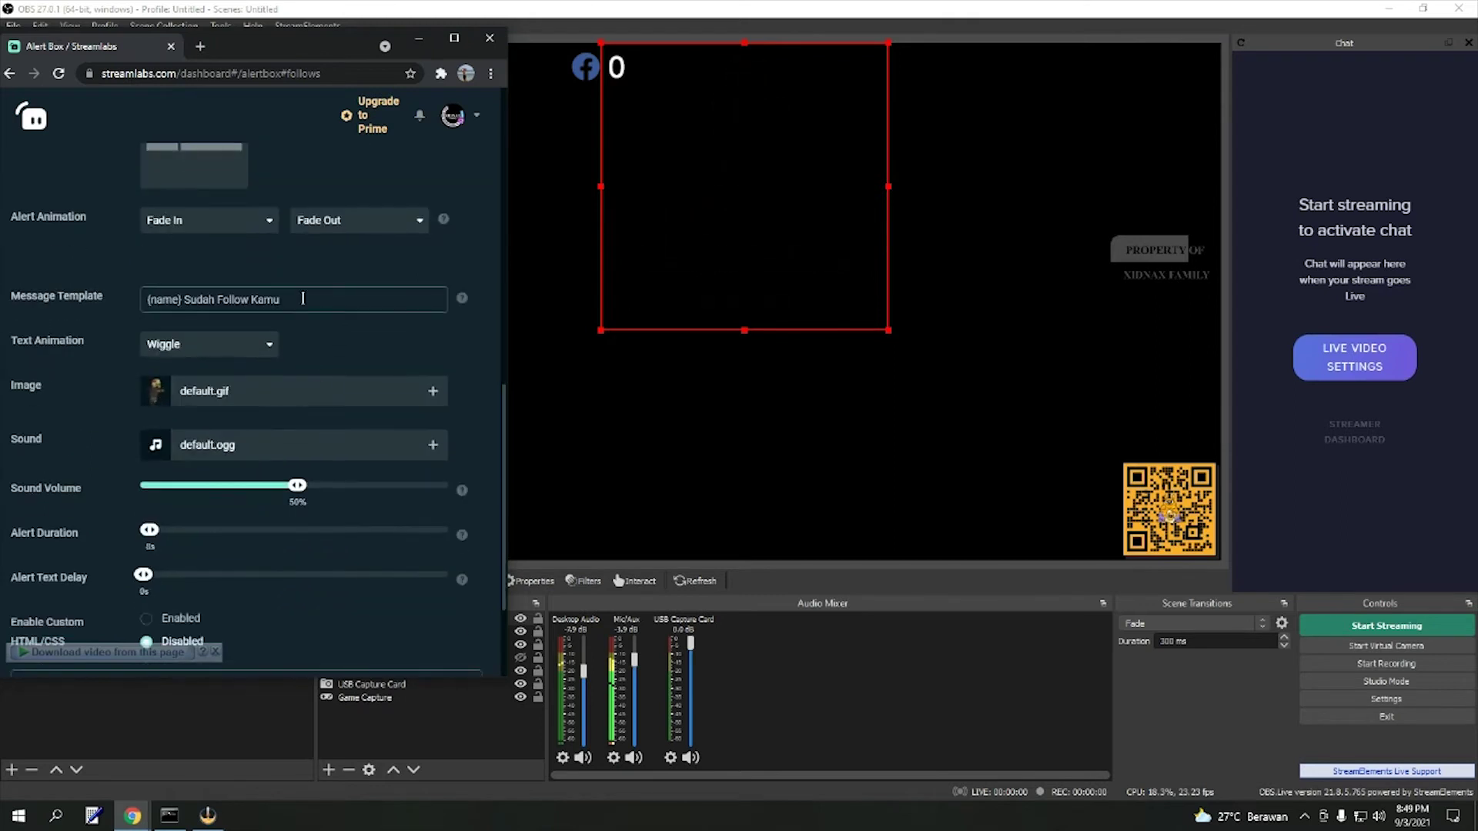
- Append 'Ya' so the follow message reads '{name} Sudah Follow Kamu Ya', then test it
{"action": "left_click_drag", "start_coordinate": [303, 299], "coordinate": [231, 298]}
{"action": "key", "text": "End"}
{"action": "type", "text": "Ya"}
{"action": "scroll", "coordinate": [261, 505], "scroll_direction": "down", "scroll_amount": 2}
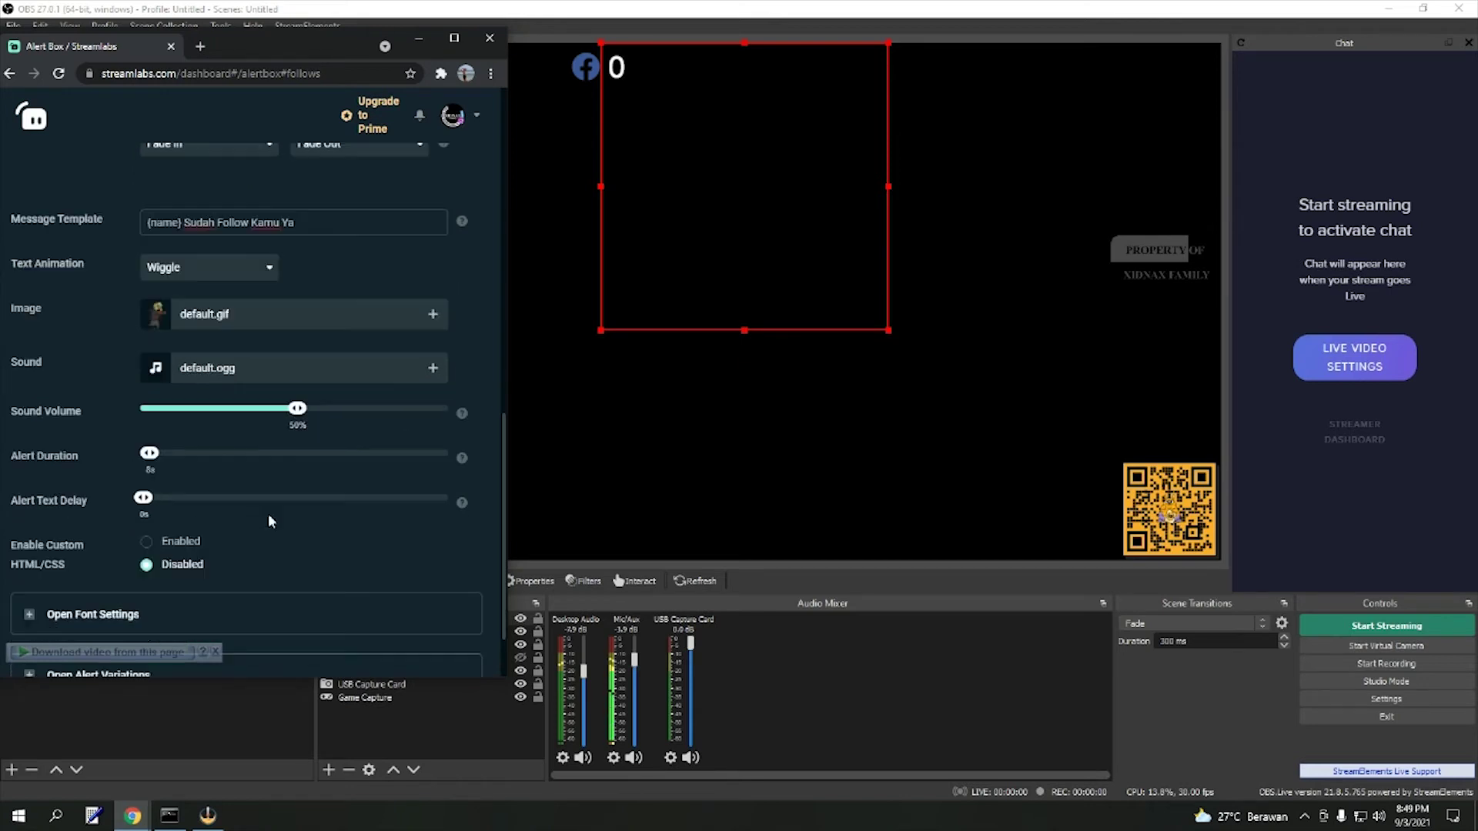
{"action": "scroll", "coordinate": [277, 520], "scroll_direction": "up", "scroll_amount": 10}
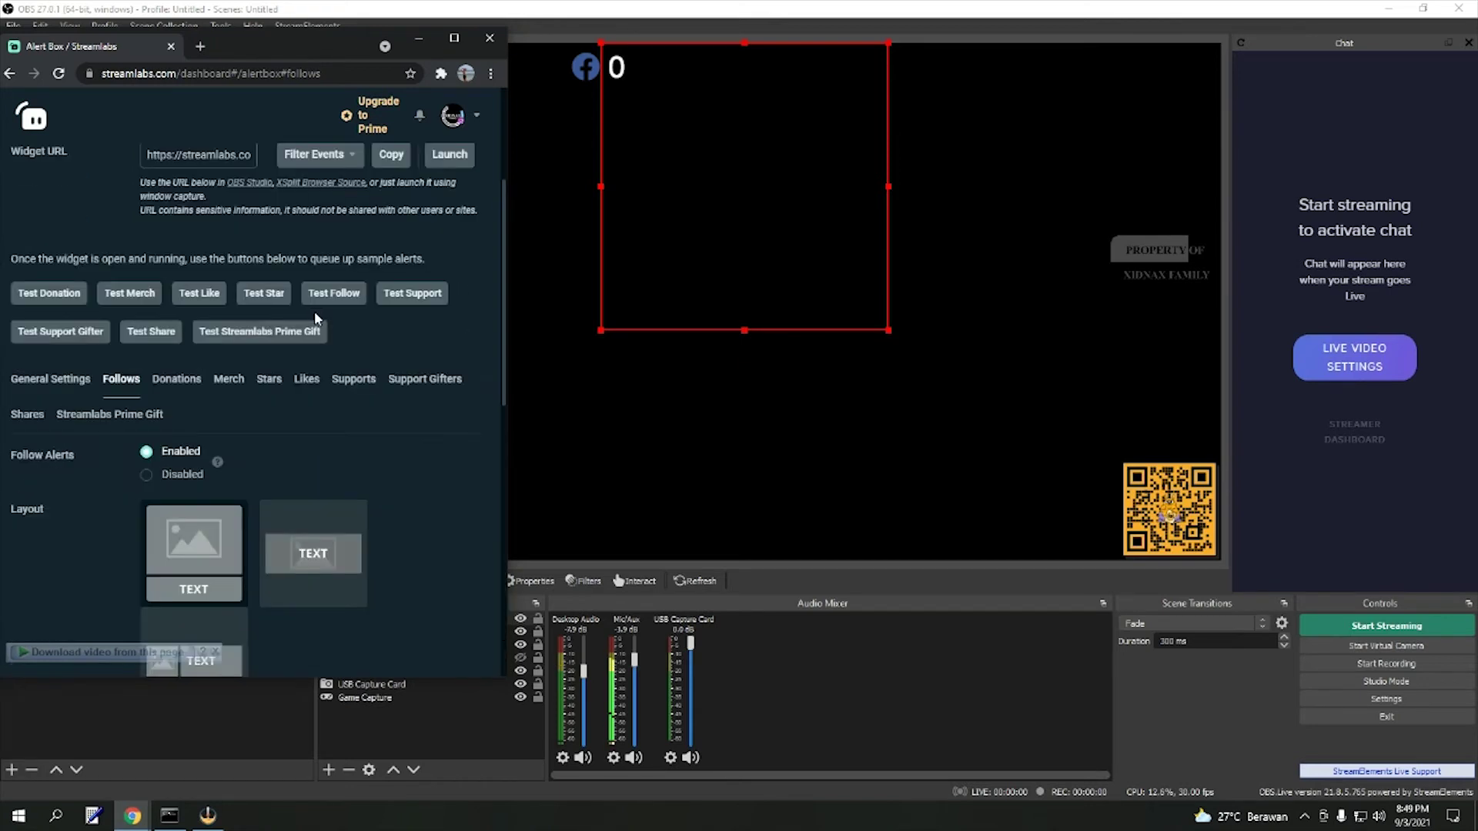
{"action": "left_click", "coordinate": [351, 294]}
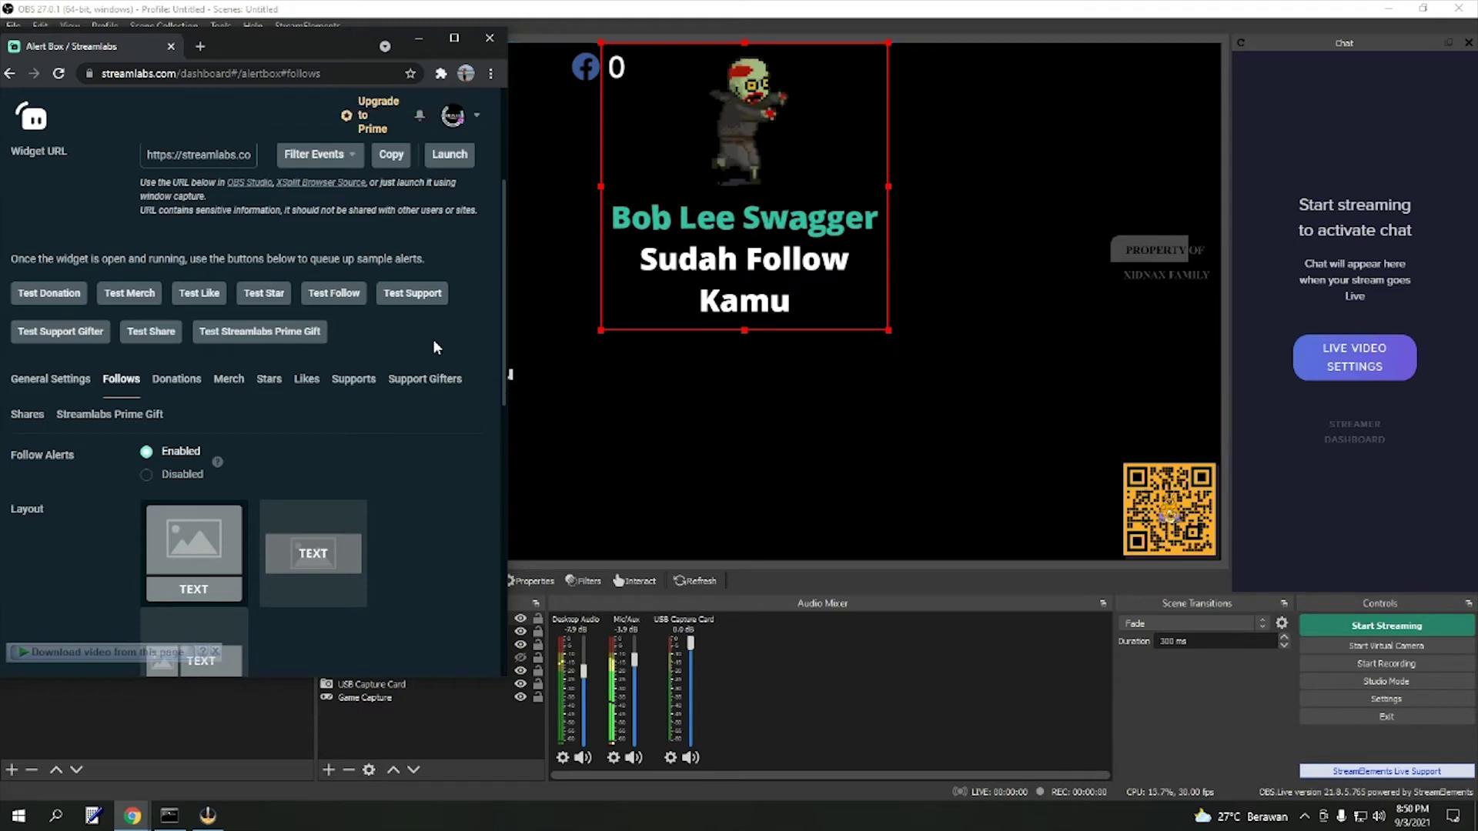
{"action": "scroll", "coordinate": [433, 342], "scroll_direction": "down", "scroll_amount": 6}
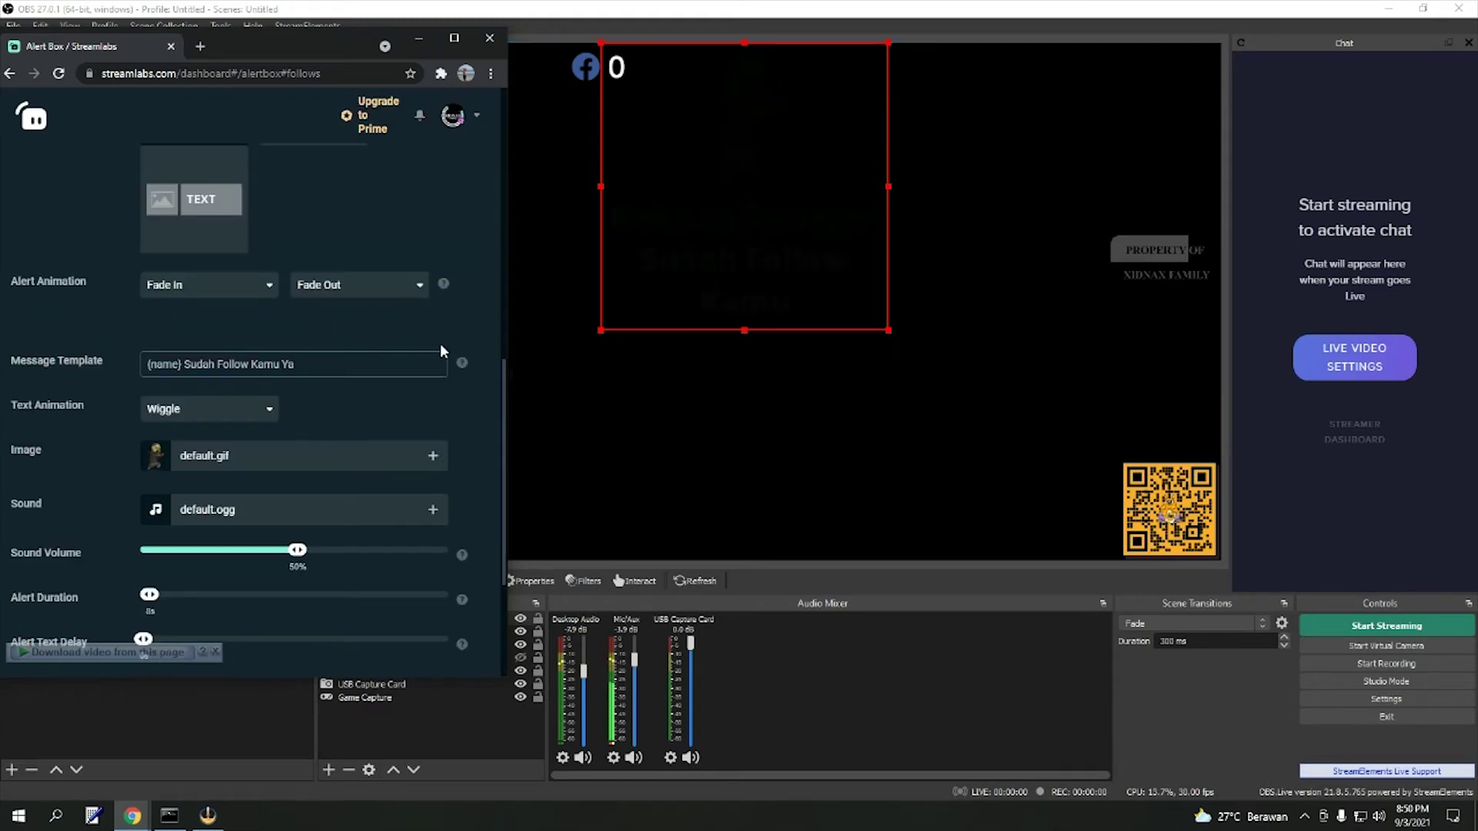
{"action": "scroll", "coordinate": [450, 366], "scroll_direction": "down", "scroll_amount": 1}
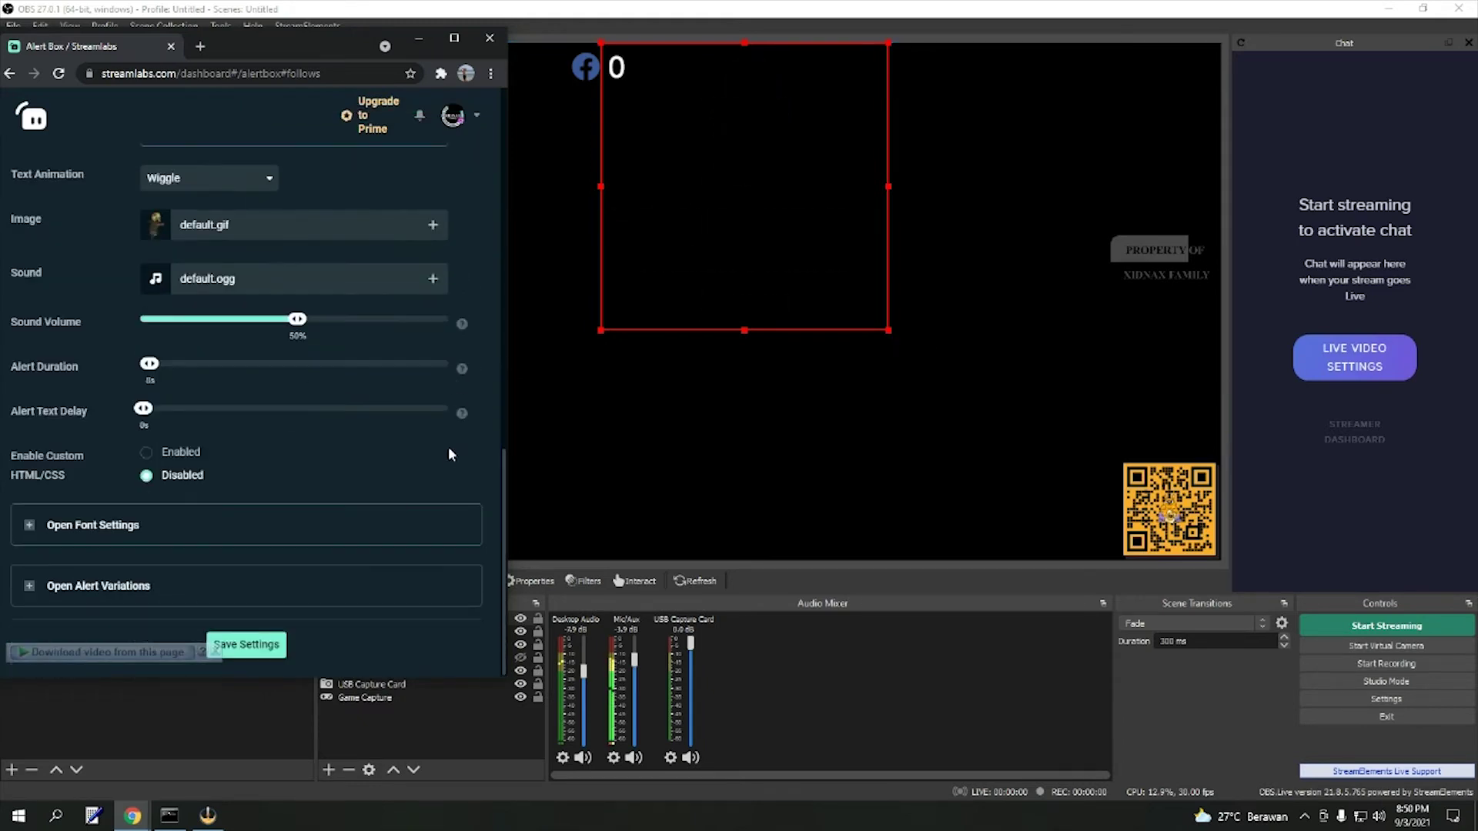
- Save the follow settings and send another test follow to the OBS preview
{"action": "left_click", "coordinate": [272, 649]}
{"action": "scroll", "coordinate": [336, 431], "scroll_direction": "up", "scroll_amount": 10}
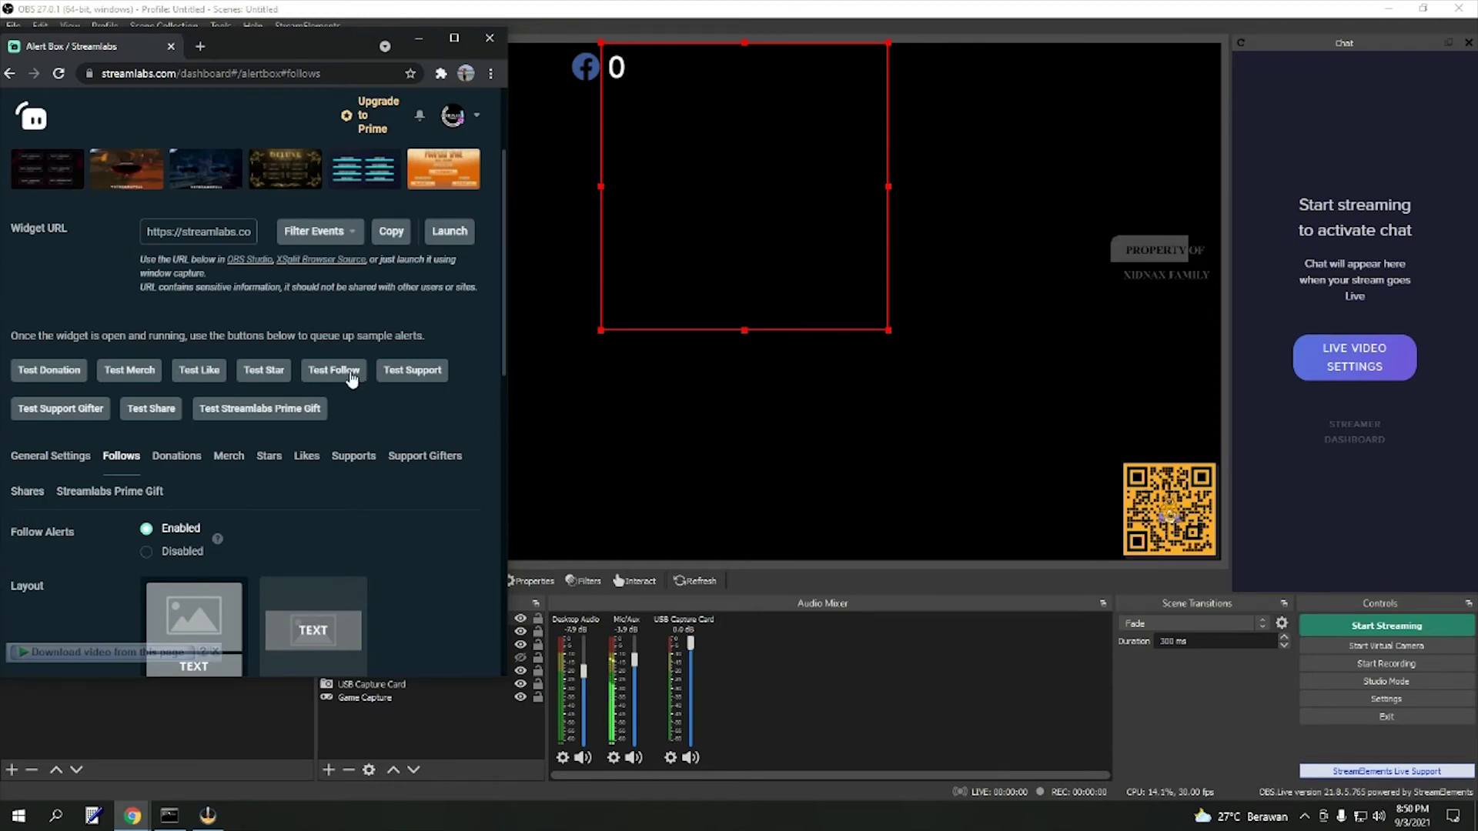
{"action": "left_click", "coordinate": [351, 376]}
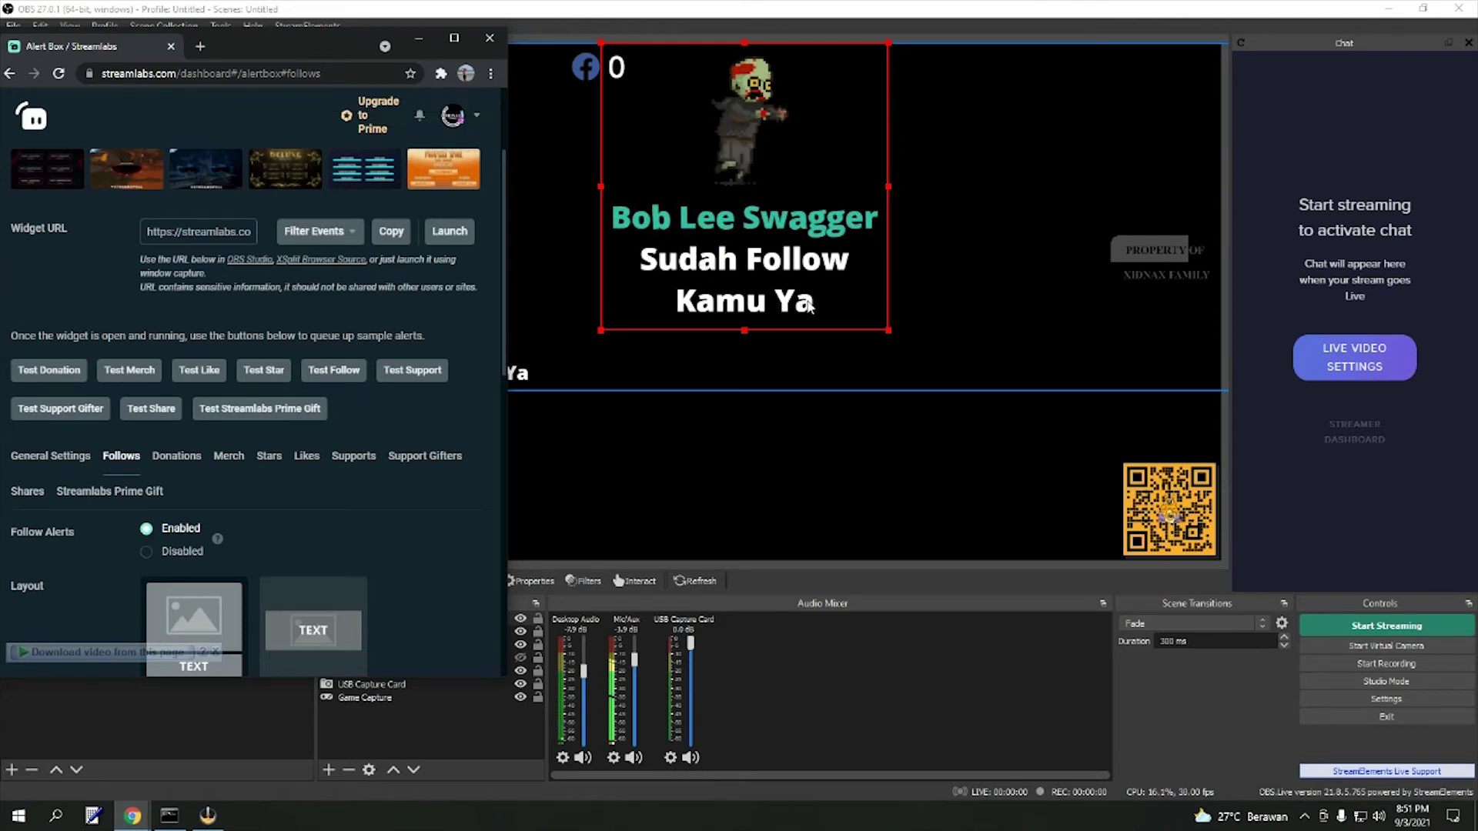
{"action": "scroll", "coordinate": [462, 231], "scroll_direction": "down", "scroll_amount": 10}
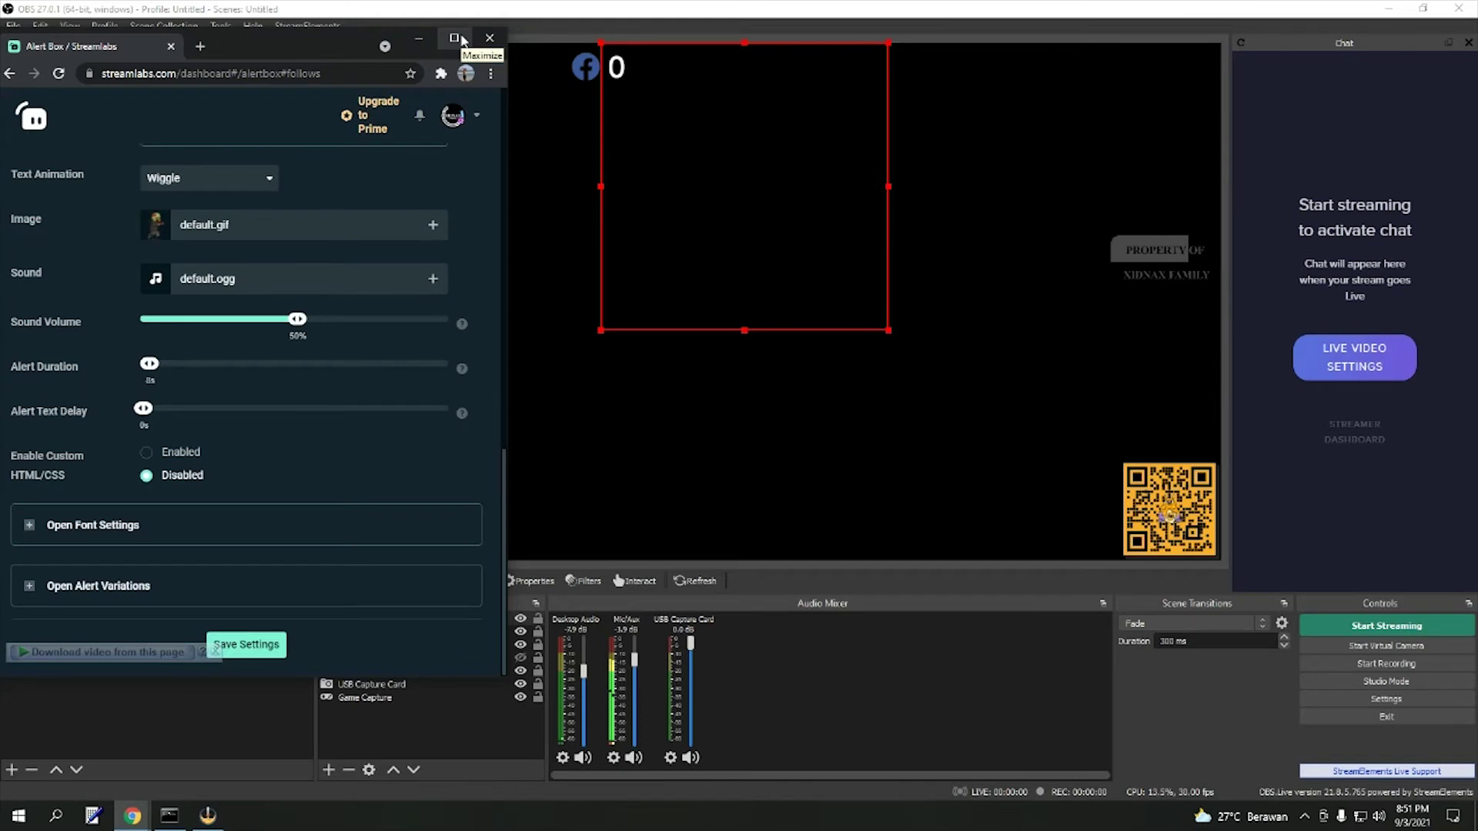
- Maximize the browser and show the Donations settings with message '{name} Semoga Murah Rezeki {amount}!'
{"action": "left_click", "coordinate": [459, 38]}
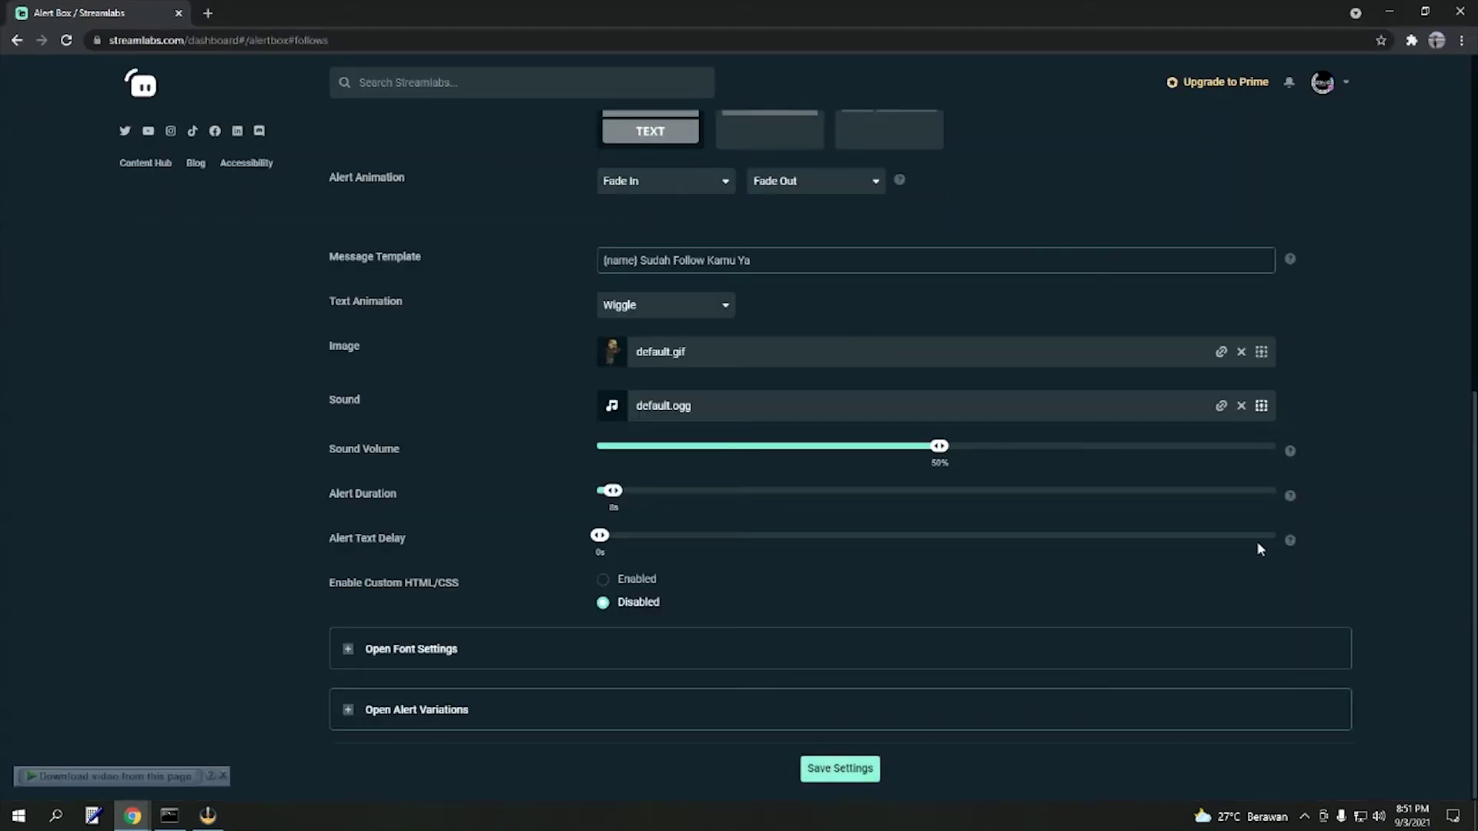
{"action": "scroll", "coordinate": [953, 704], "scroll_direction": "up", "scroll_amount": 6}
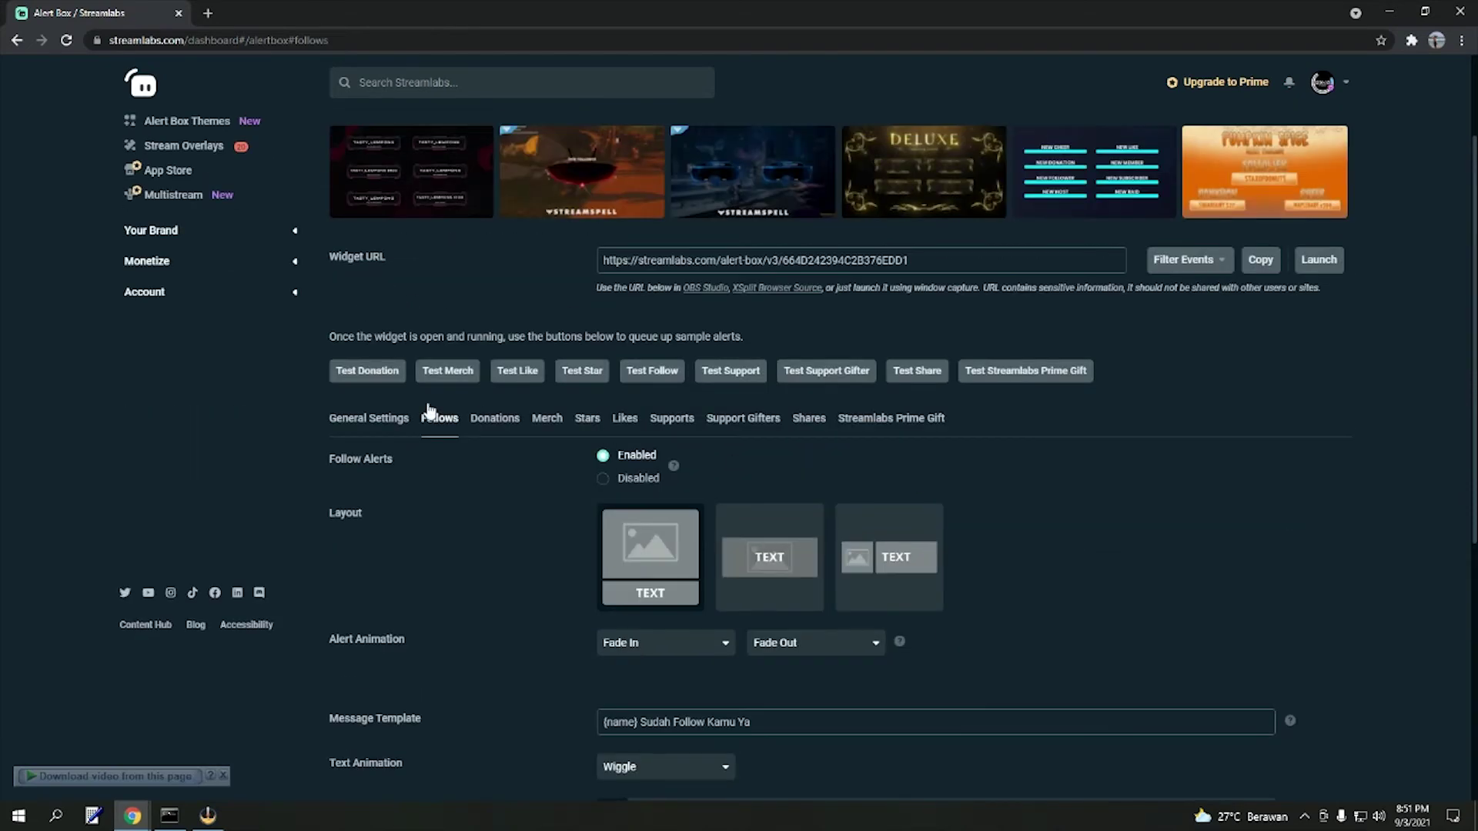
{"action": "left_click", "coordinate": [497, 421]}
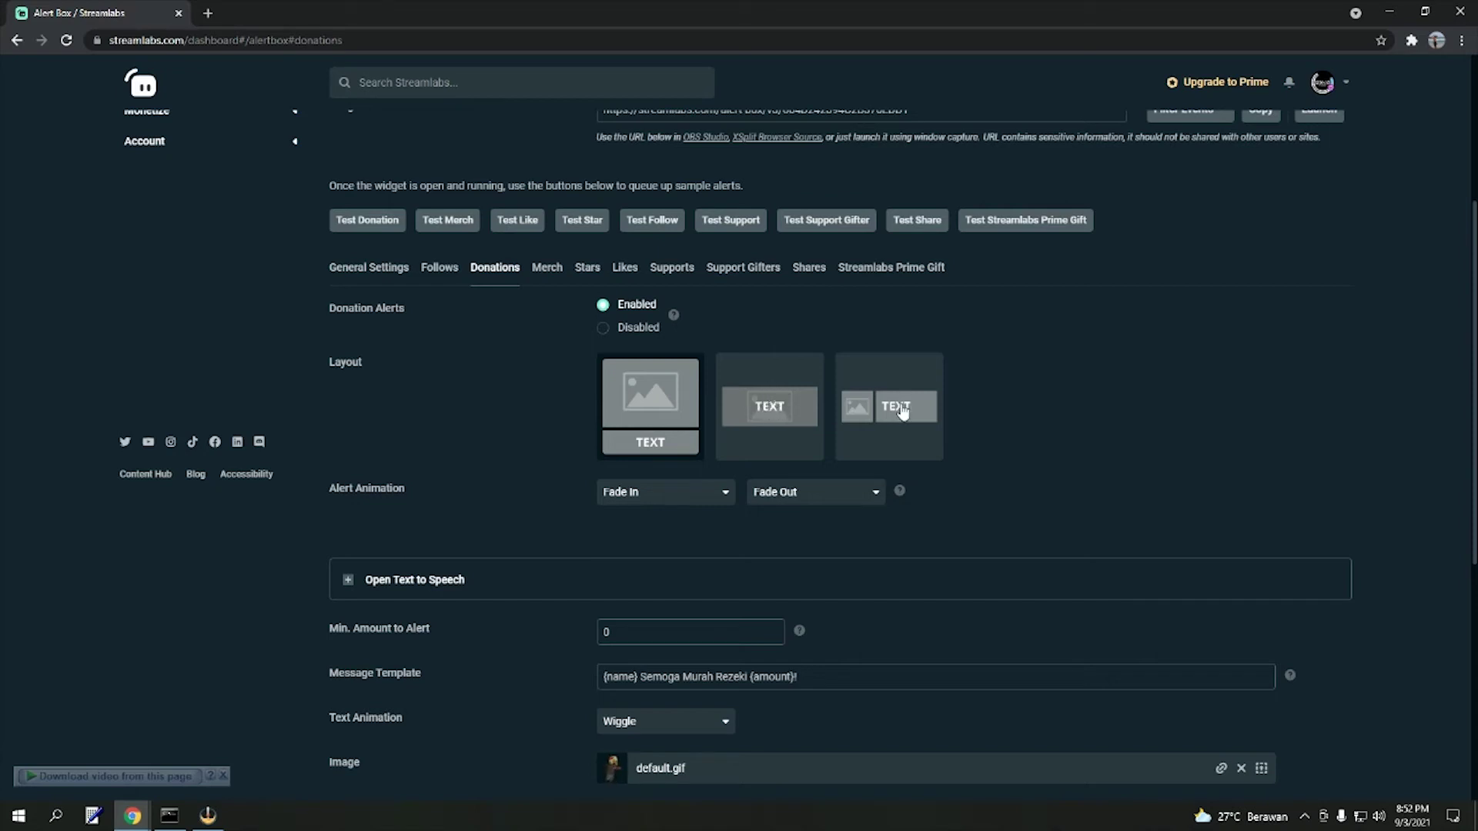
{"action": "left_click", "coordinate": [907, 416]}
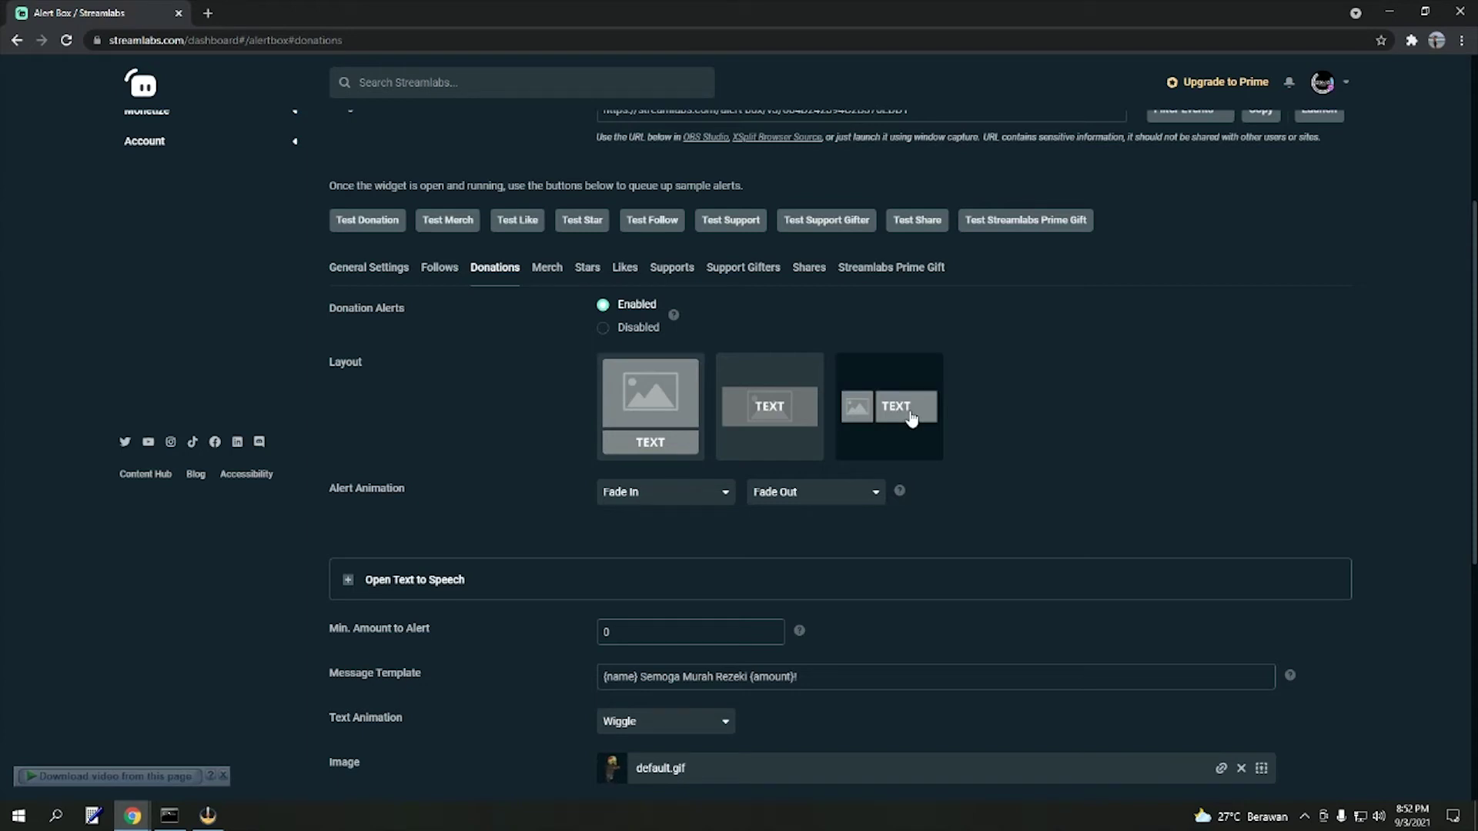
{"action": "left_click", "coordinate": [633, 411]}
{"action": "scroll", "coordinate": [1150, 396], "scroll_direction": "down", "scroll_amount": 4}
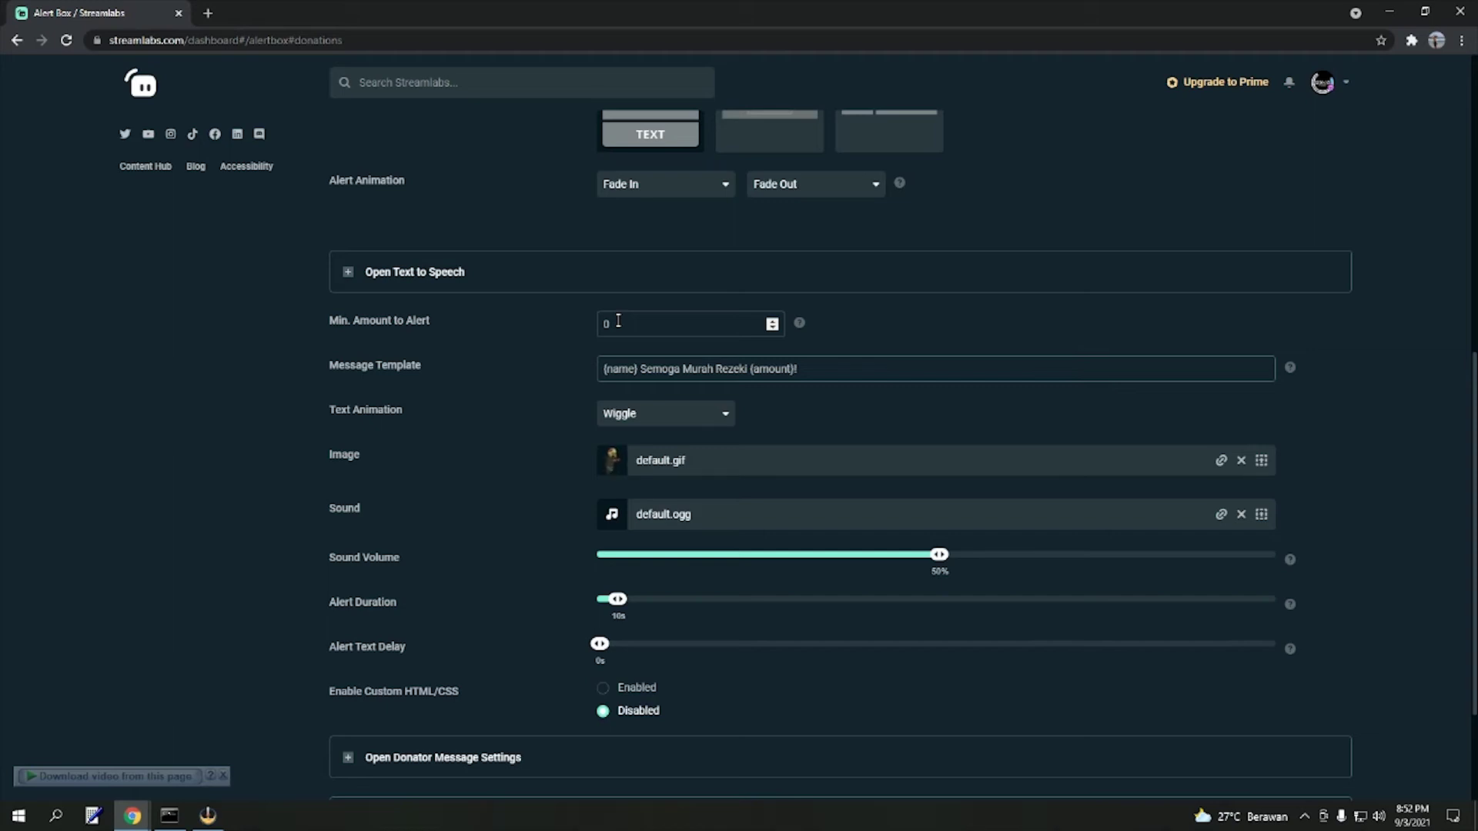
{"action": "left_click", "coordinate": [772, 320]}
{"action": "left_click", "coordinate": [772, 320]}
{"action": "left_click", "coordinate": [772, 320]}
{"action": "left_click", "coordinate": [772, 320]}
{"action": "left_click", "coordinate": [772, 320]}
{"action": "left_click", "coordinate": [772, 321]}
{"action": "left_click", "coordinate": [772, 320]}
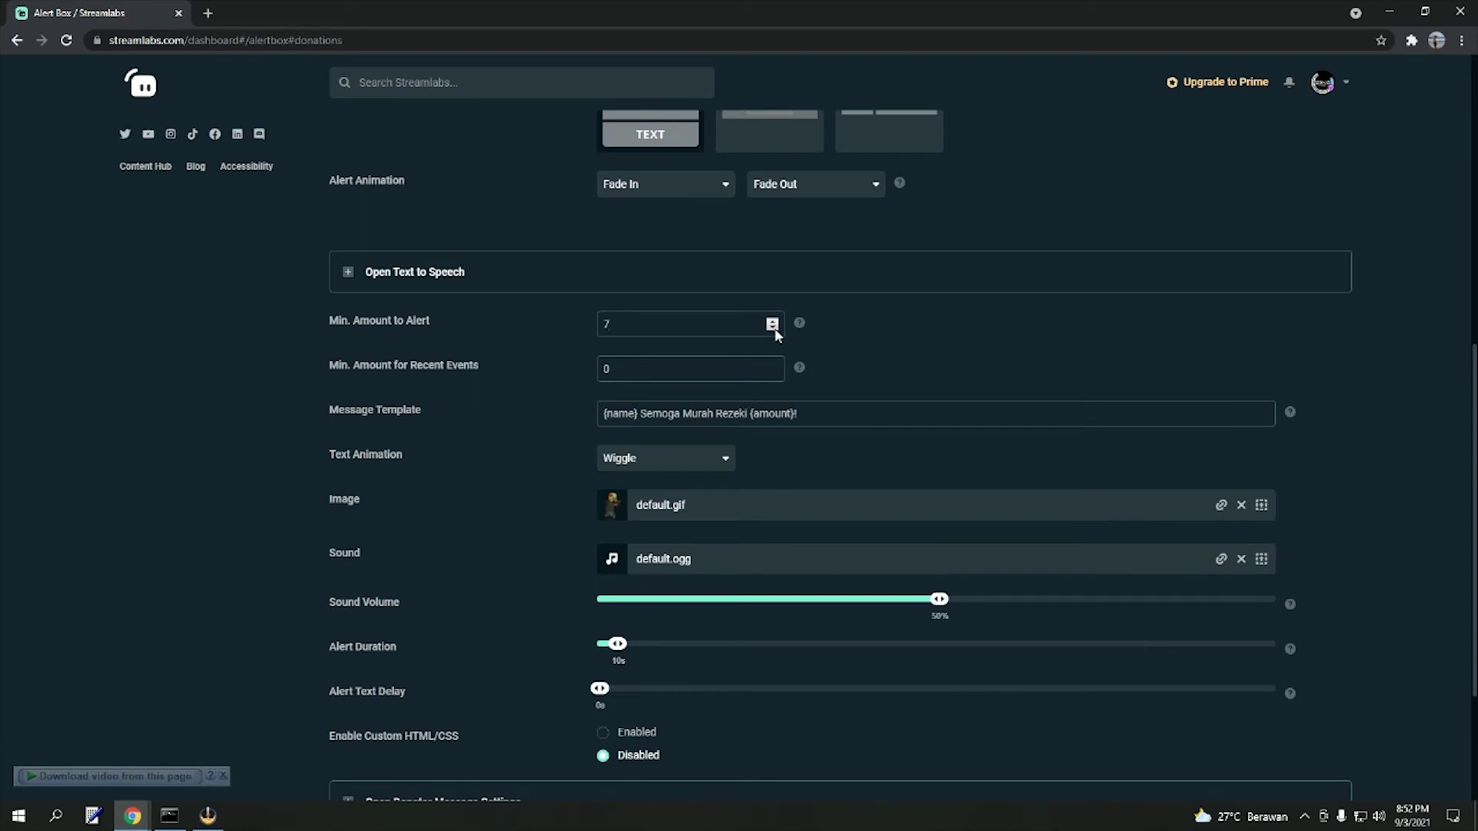
{"action": "left_click", "coordinate": [772, 327]}
{"action": "left_click", "coordinate": [773, 327]}
{"action": "left_click", "coordinate": [773, 327]}
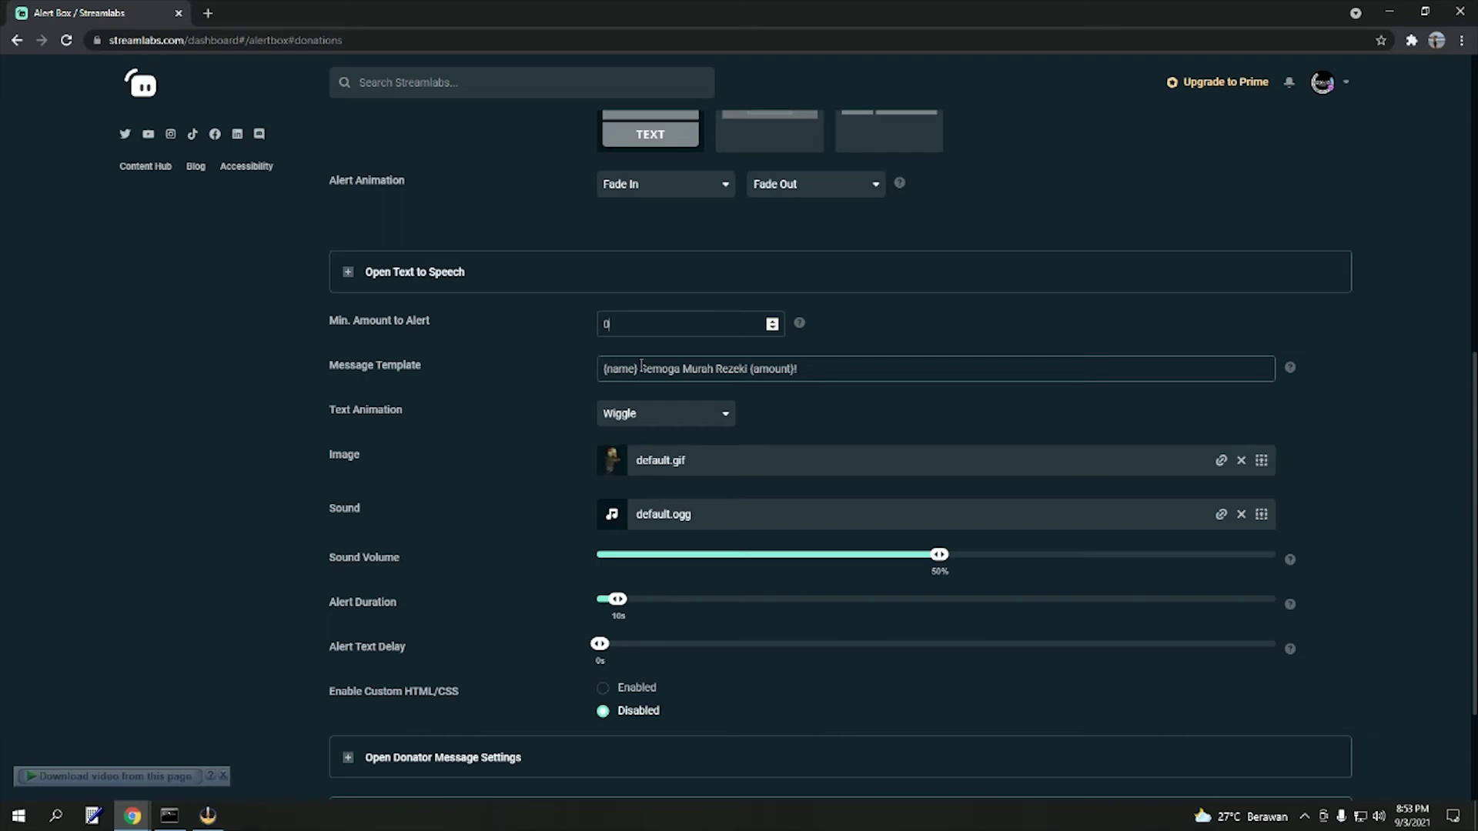
{"action": "left_click_drag", "start_coordinate": [641, 368], "coordinate": [581, 370]}
{"action": "left_click", "coordinate": [806, 372]}
{"action": "left_click_drag", "start_coordinate": [794, 367], "coordinate": [749, 370]}
{"action": "left_click_drag", "start_coordinate": [640, 370], "coordinate": [742, 371]}
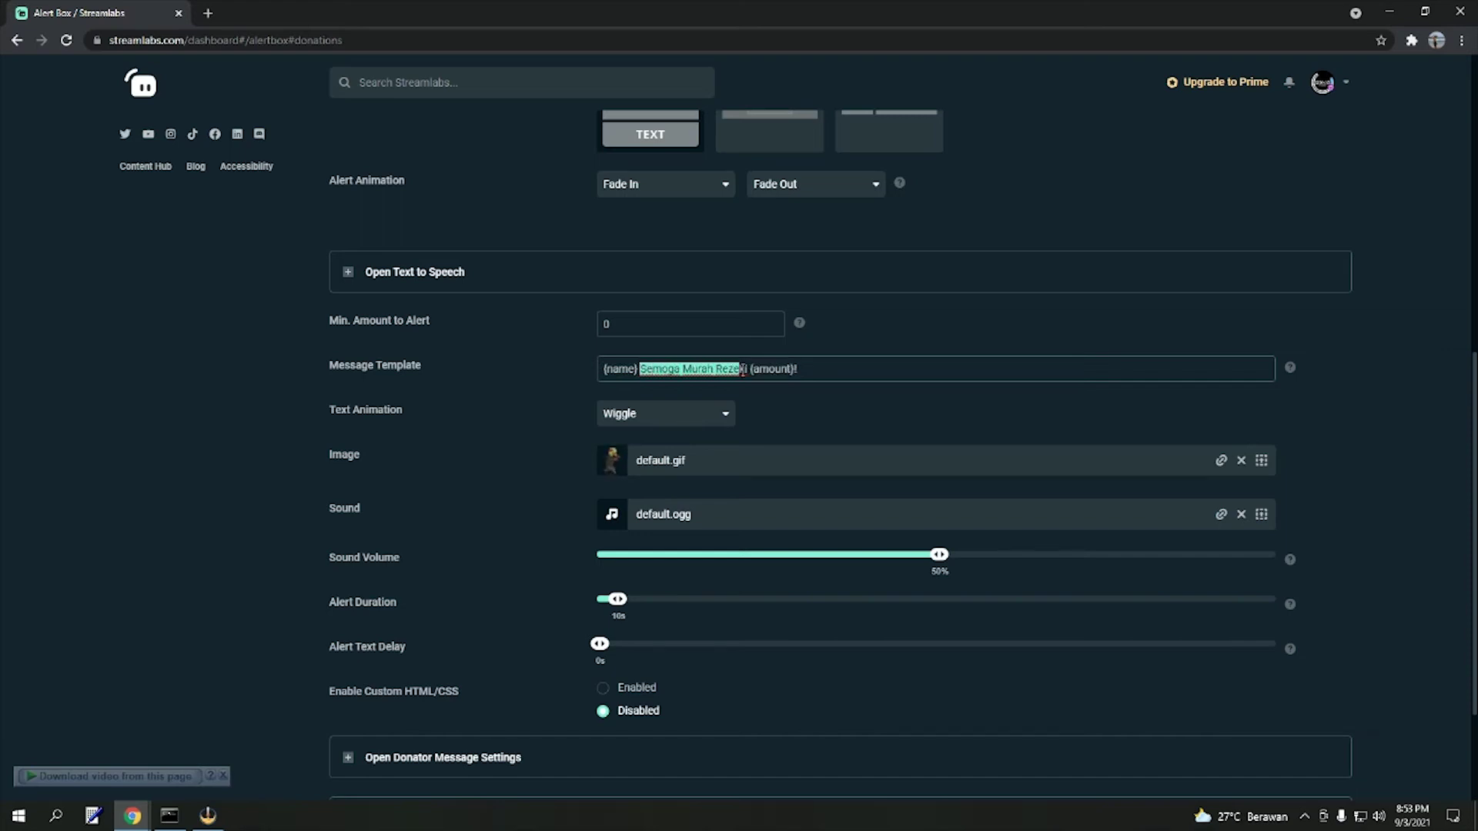
{"action": "left_click", "coordinate": [510, 366]}
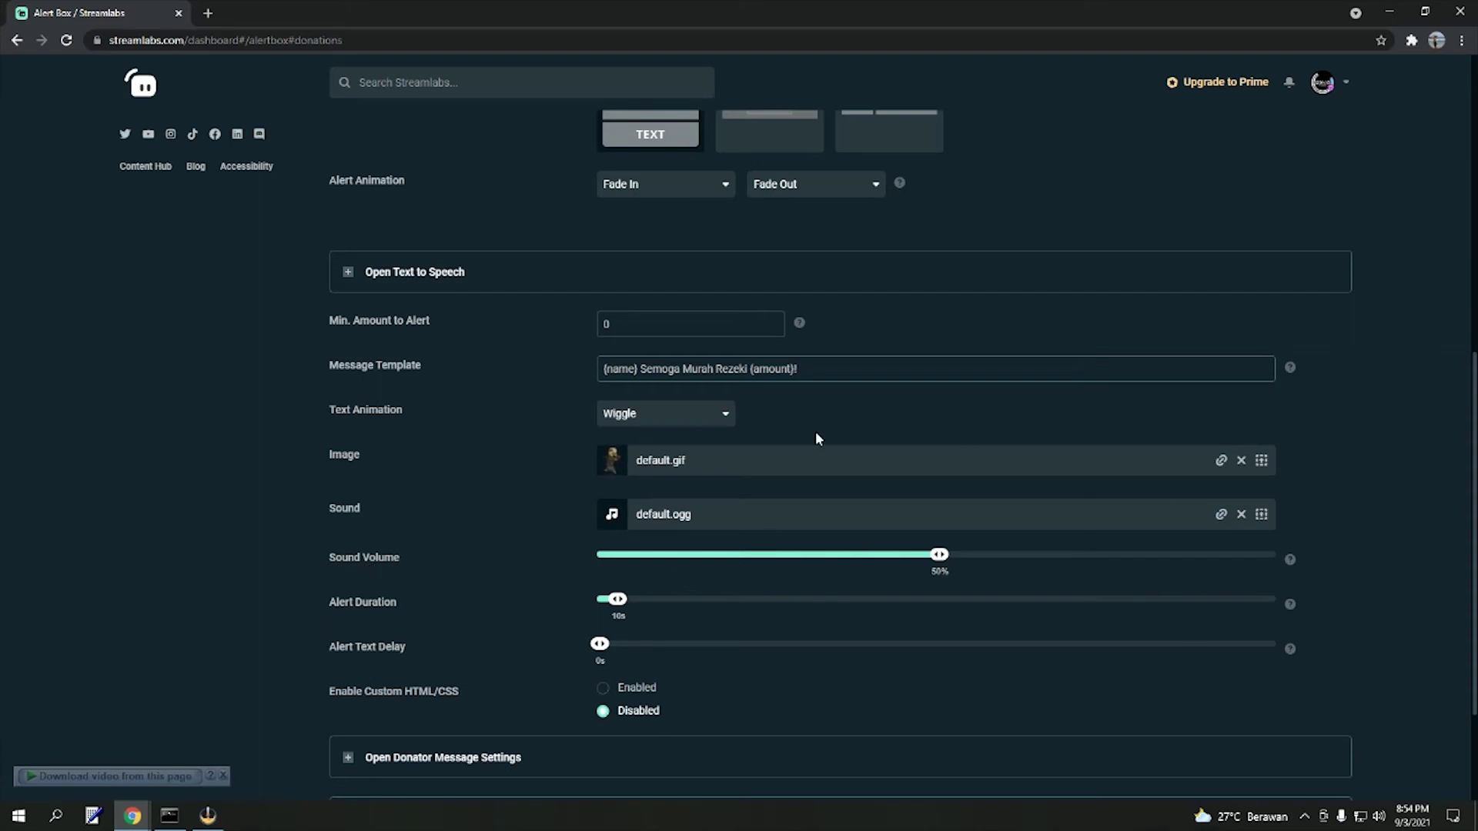
{"action": "scroll", "coordinate": [791, 485], "scroll_direction": "down", "scroll_amount": 2}
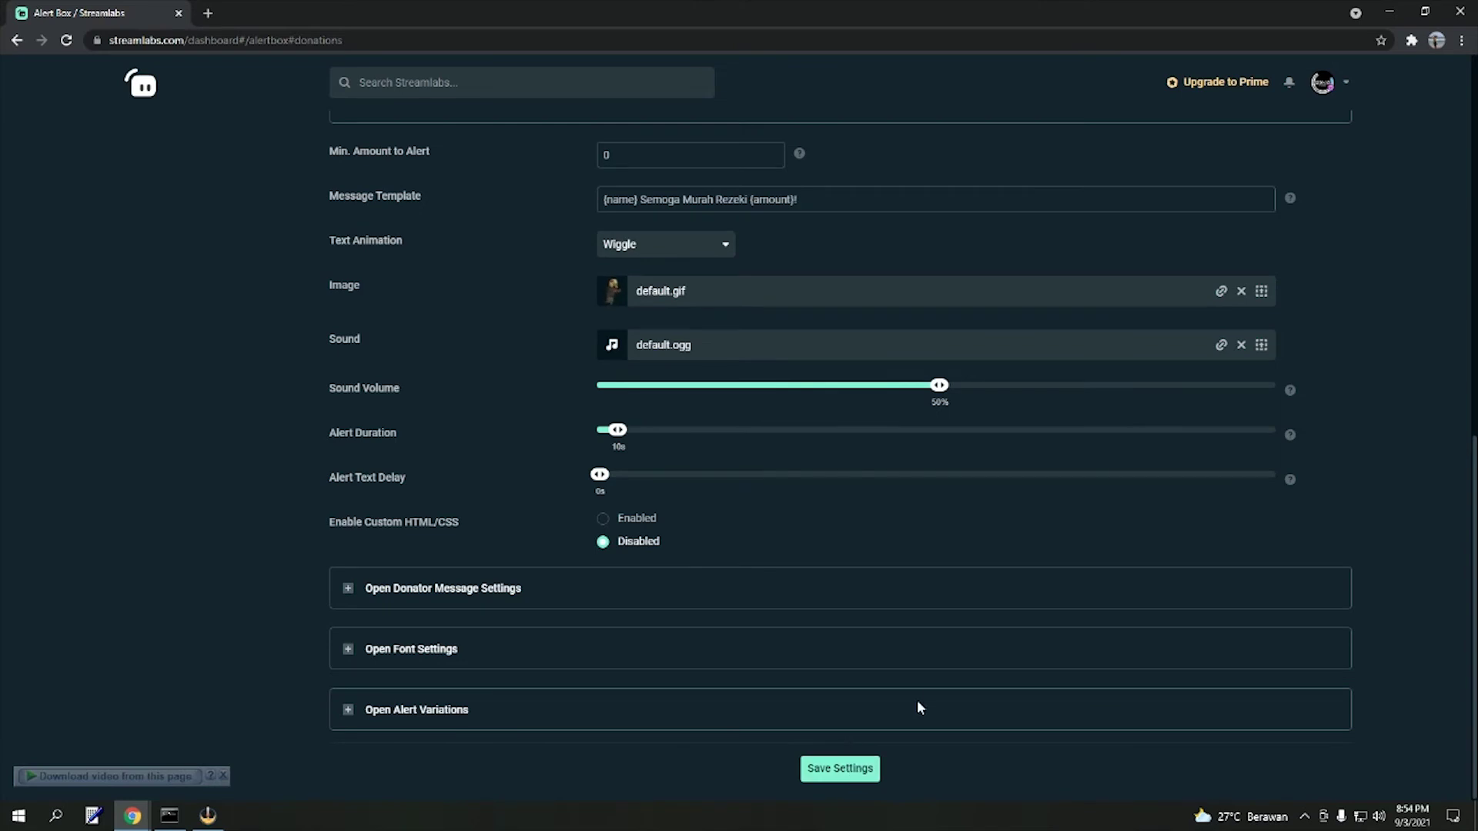
{"action": "scroll", "coordinate": [966, 684], "scroll_direction": "up", "scroll_amount": 5}
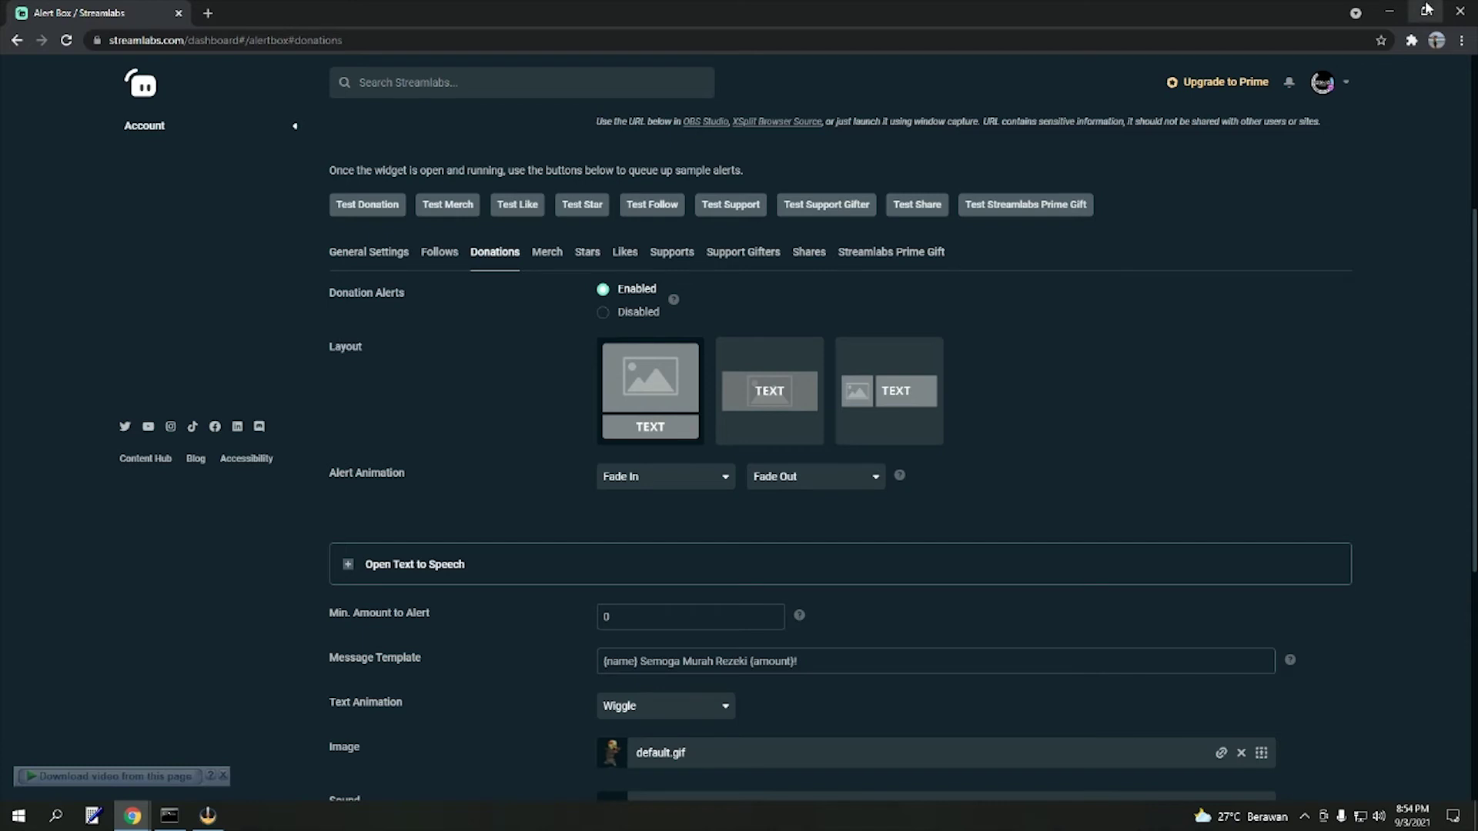
{"action": "left_click", "coordinate": [1426, 9]}
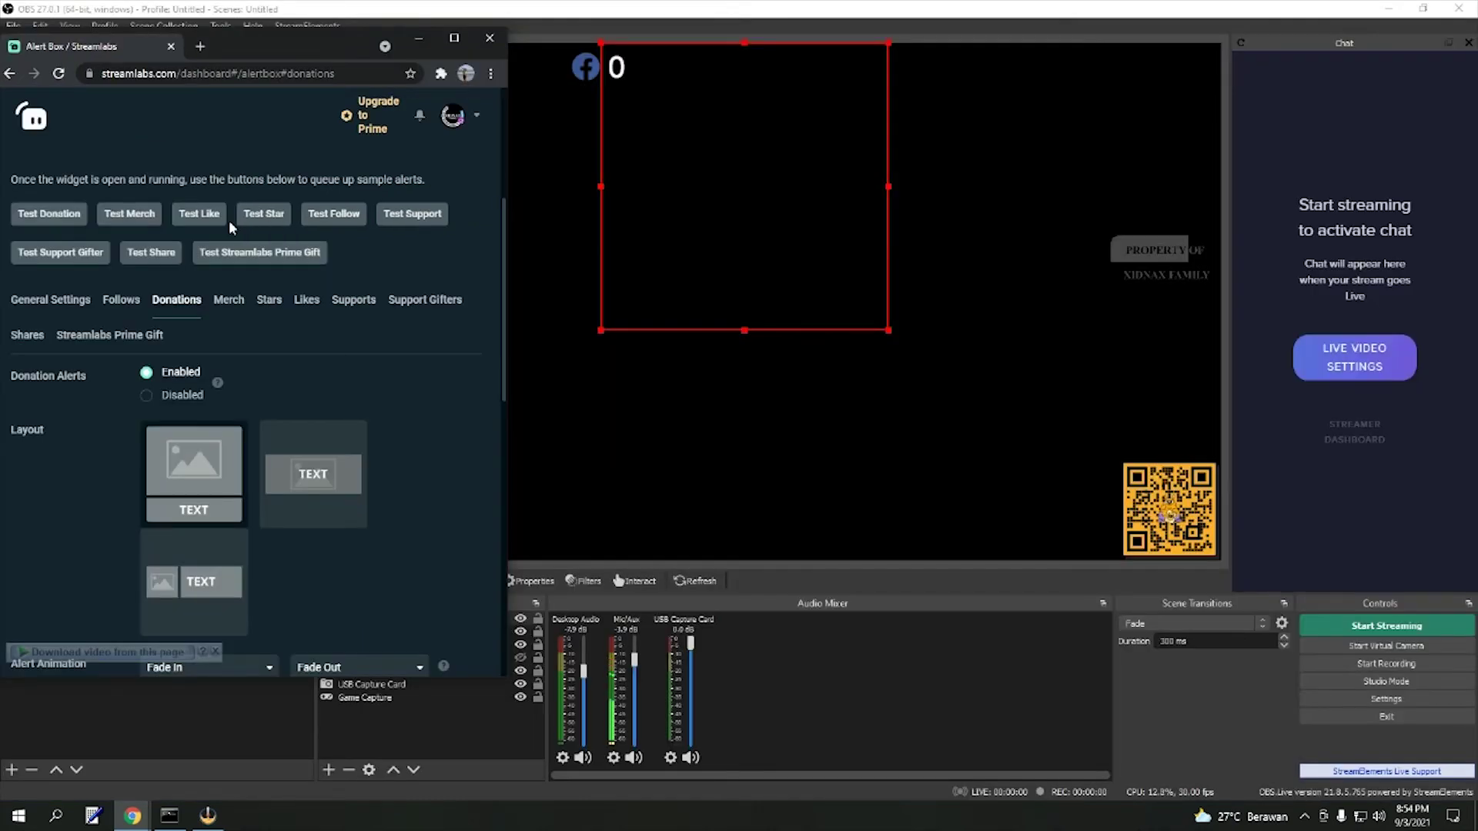
- Send a test donation to OBS, then review the {name} and {amount} placeholders in the message
{"action": "left_click", "coordinate": [54, 215]}
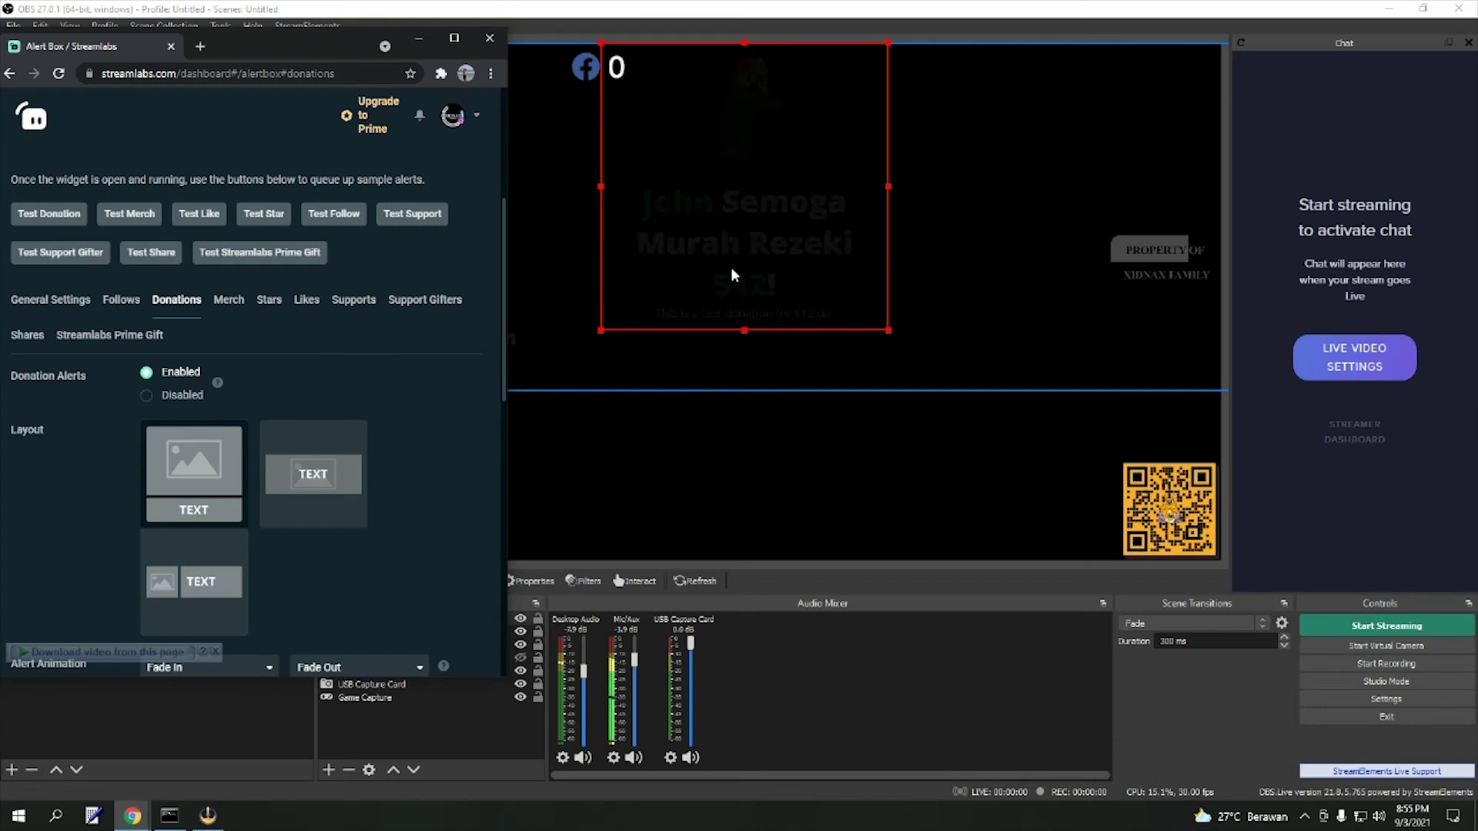
{"action": "scroll", "coordinate": [444, 445], "scroll_direction": "down", "scroll_amount": 5}
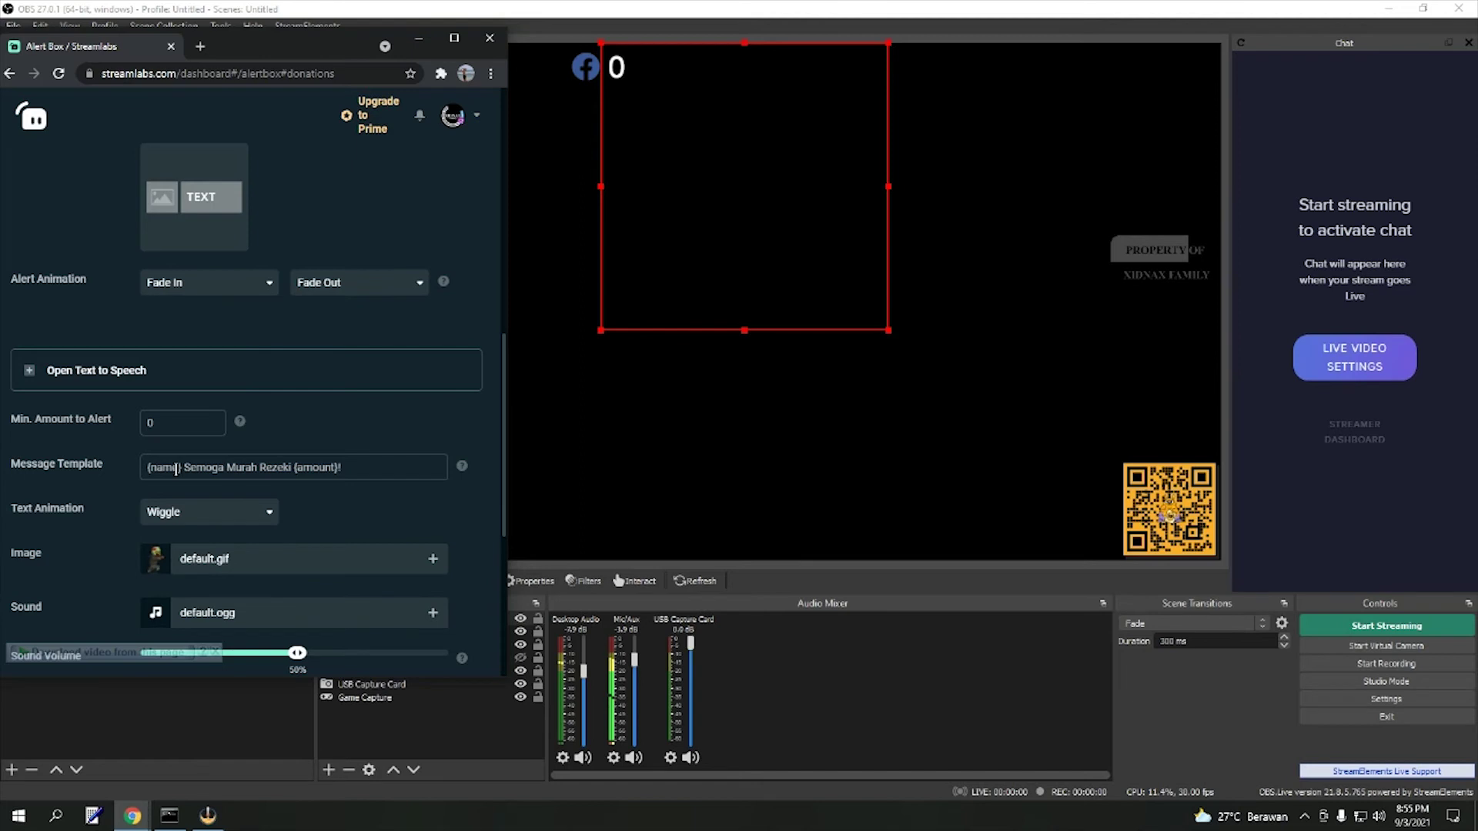
{"action": "left_click_drag", "start_coordinate": [177, 466], "coordinate": [146, 466]}
{"action": "left_click_drag", "start_coordinate": [294, 467], "coordinate": [336, 467]}
{"action": "left_click", "coordinate": [427, 418]}
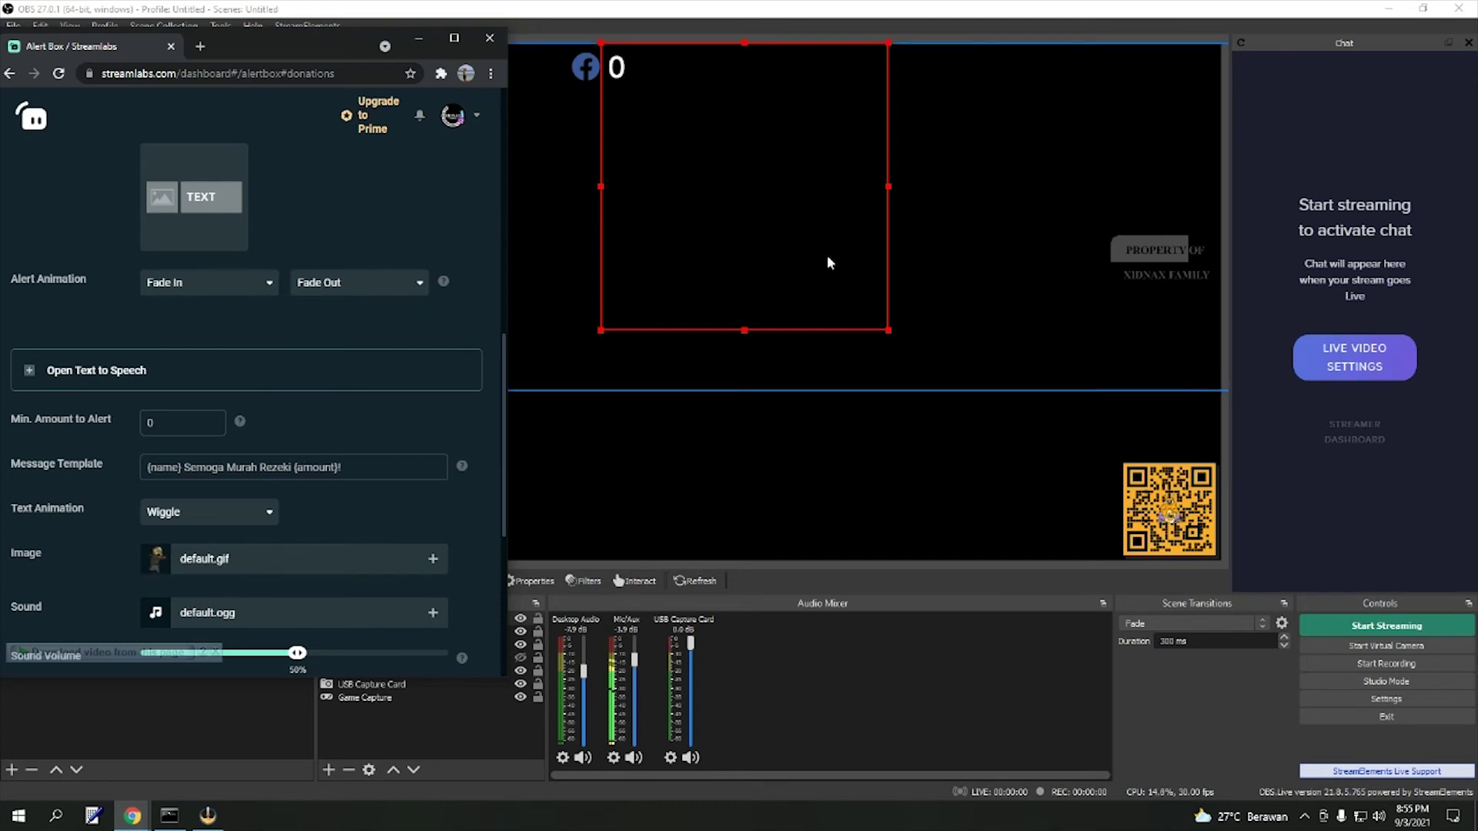
{"action": "scroll", "coordinate": [248, 305], "scroll_direction": "up", "scroll_amount": 4}
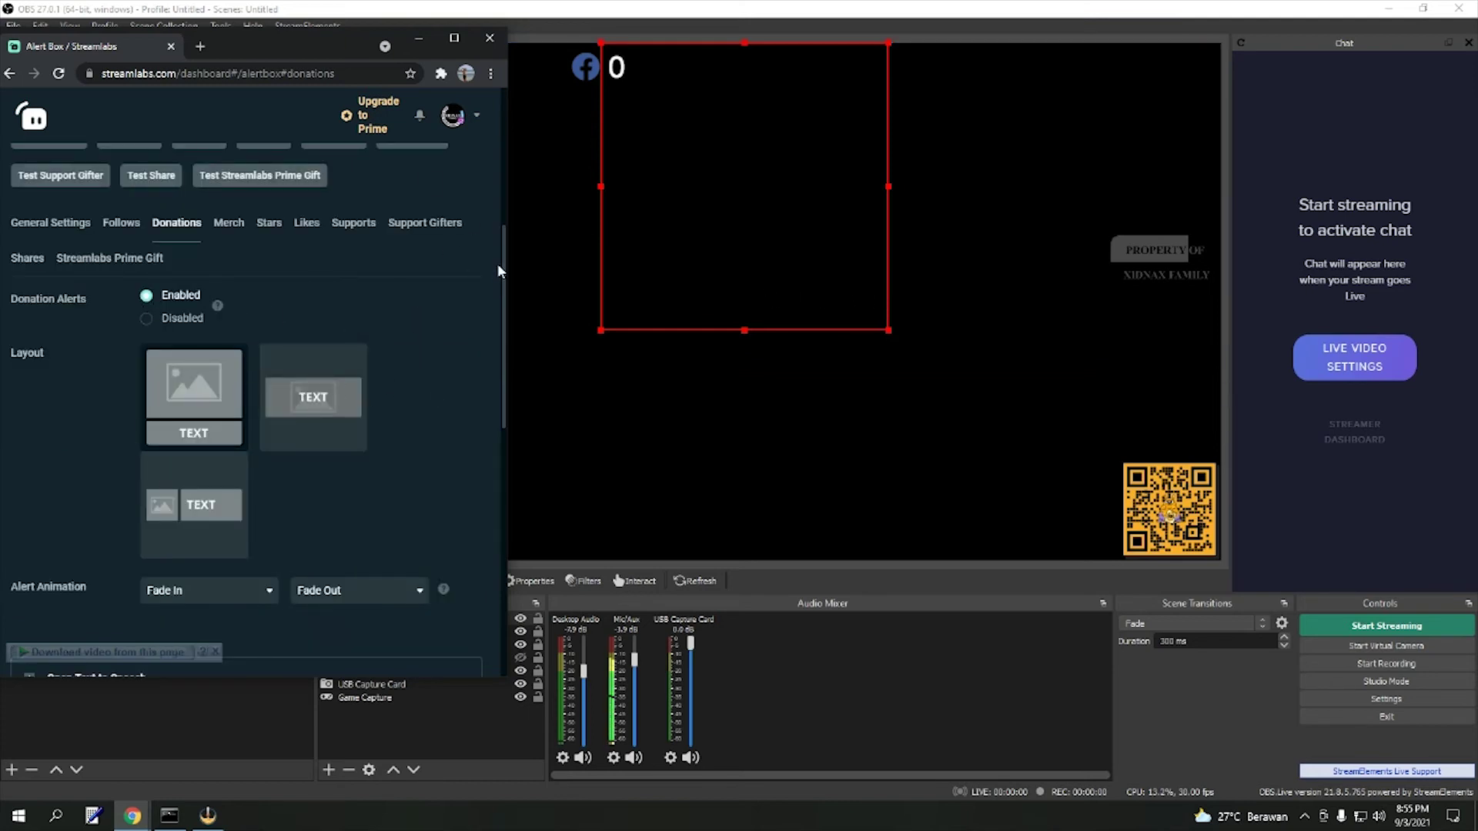
{"action": "scroll", "coordinate": [477, 344], "scroll_direction": "down", "scroll_amount": 2}
{"action": "scroll", "coordinate": [303, 619], "scroll_direction": "down", "scroll_amount": 7}
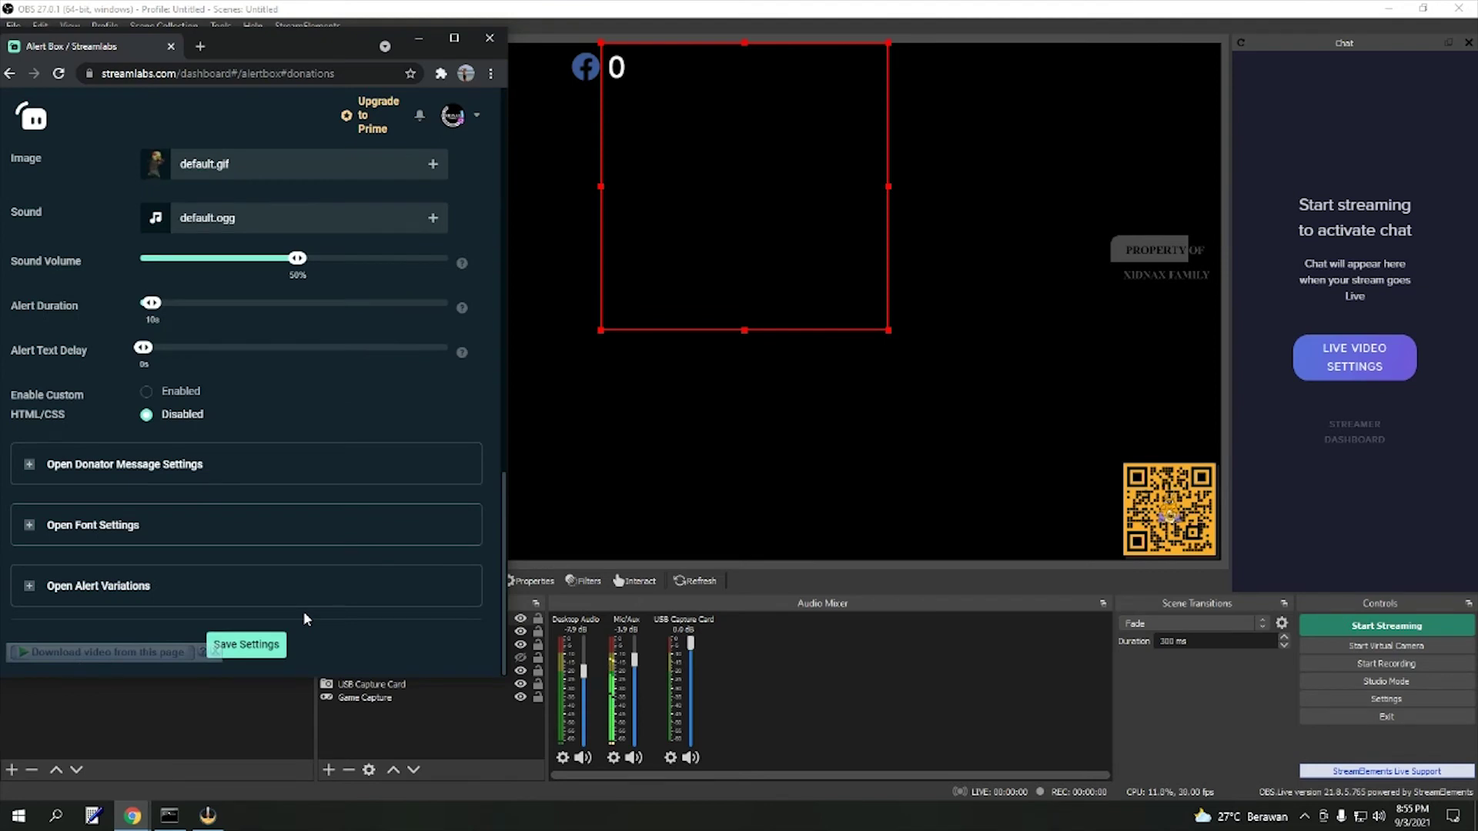
- Maximize the browser, glance at Merch, then show Stars settings: '{name} Mengirimkan Kamu {amount} Bintang'
{"action": "left_click", "coordinate": [454, 38]}
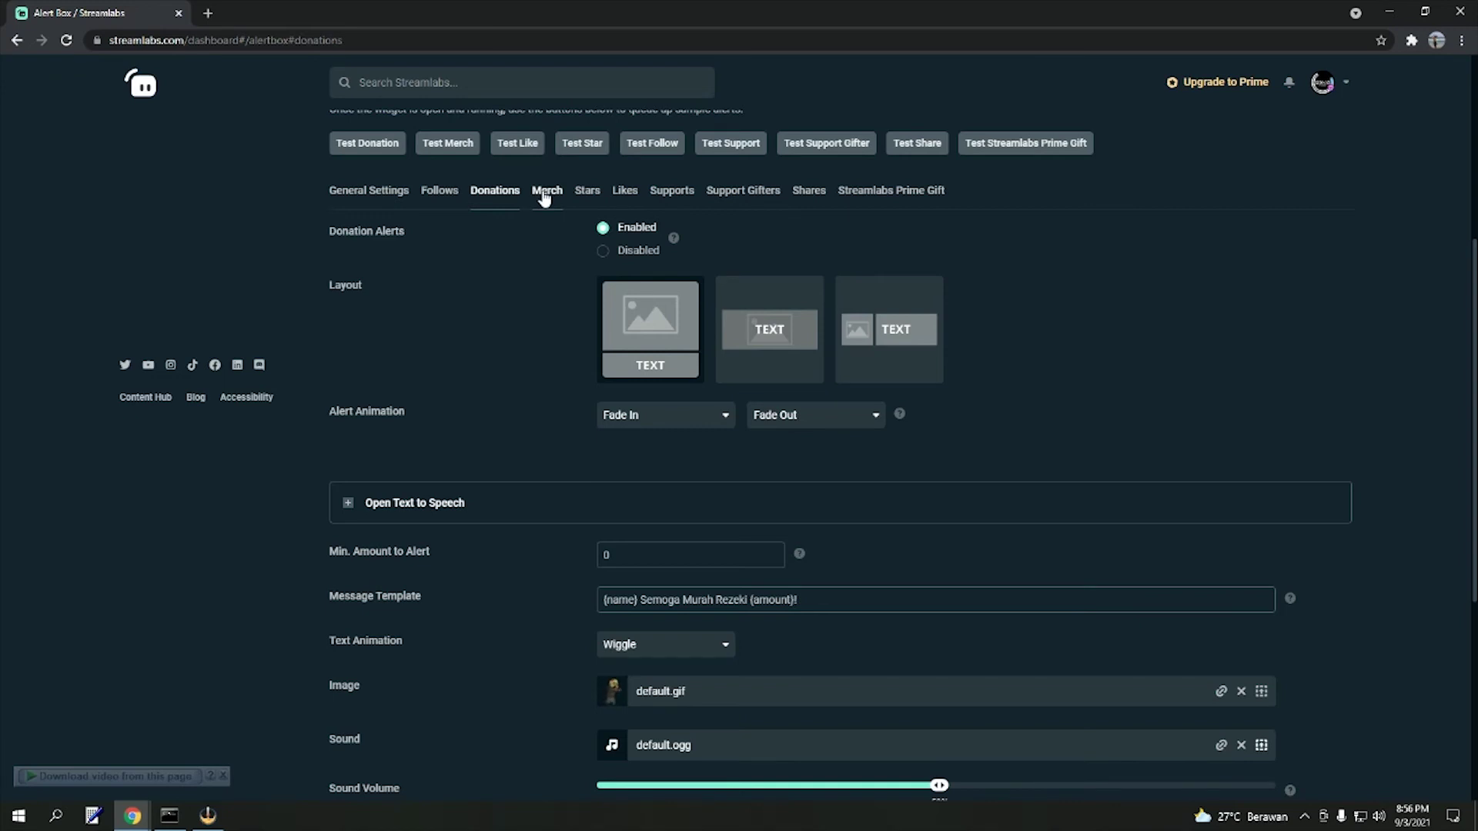
{"action": "left_click", "coordinate": [546, 192]}
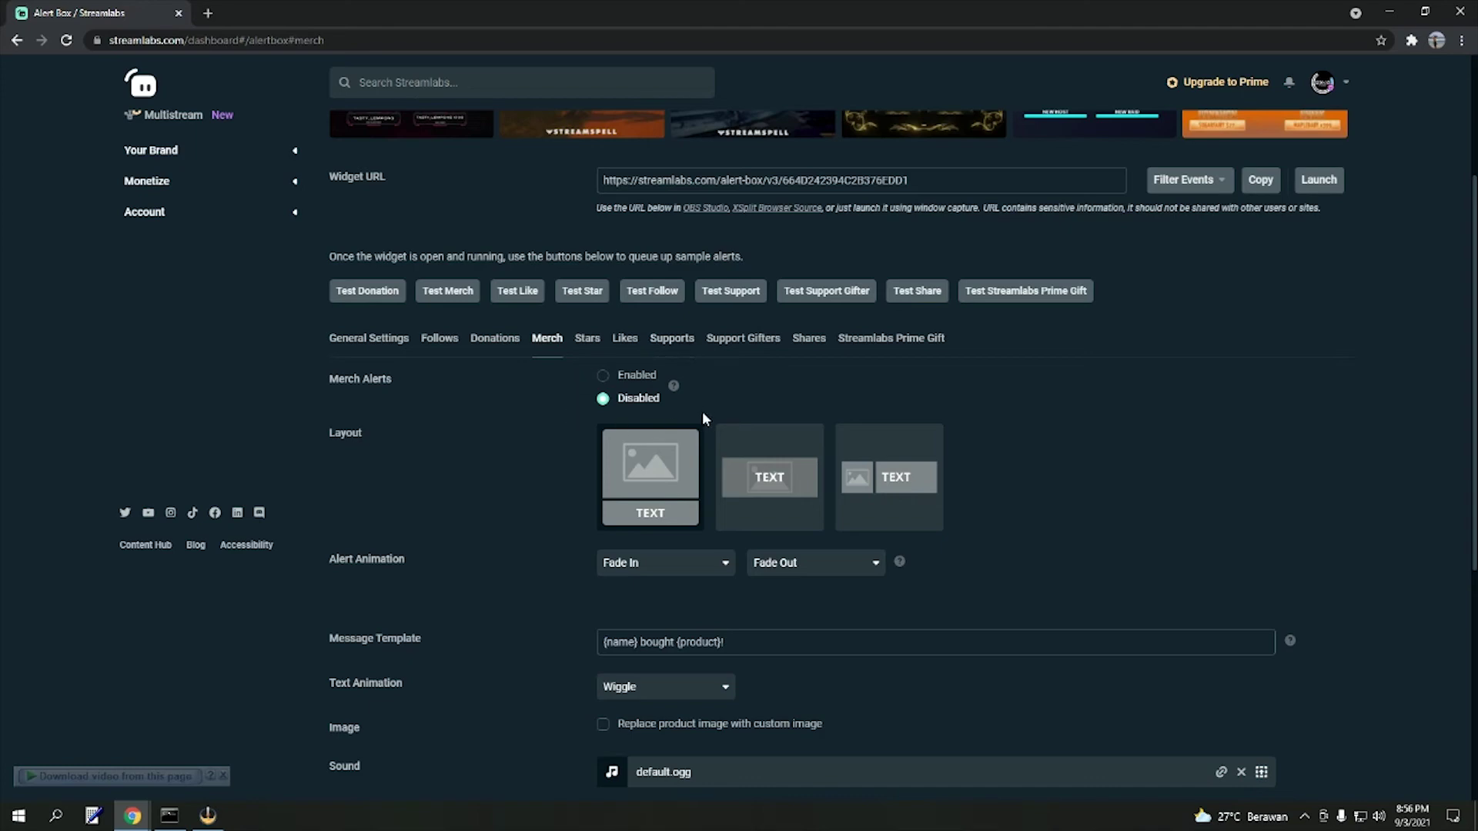
{"action": "scroll", "coordinate": [847, 454], "scroll_direction": "down", "scroll_amount": 4}
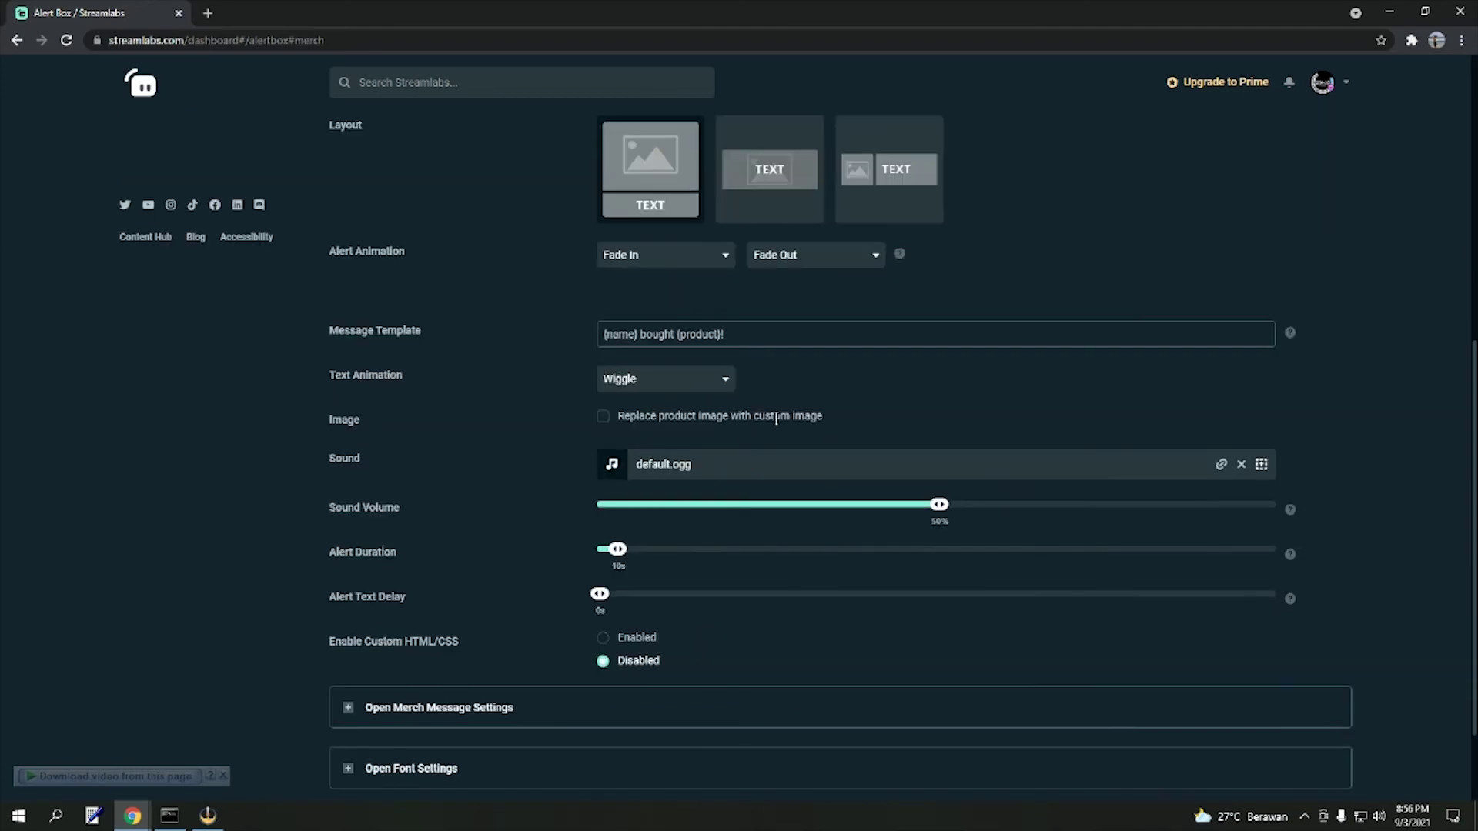
{"action": "scroll", "coordinate": [776, 418], "scroll_direction": "up", "scroll_amount": 5}
{"action": "left_click", "coordinate": [587, 417]}
{"action": "scroll", "coordinate": [512, 492], "scroll_direction": "down", "scroll_amount": 4}
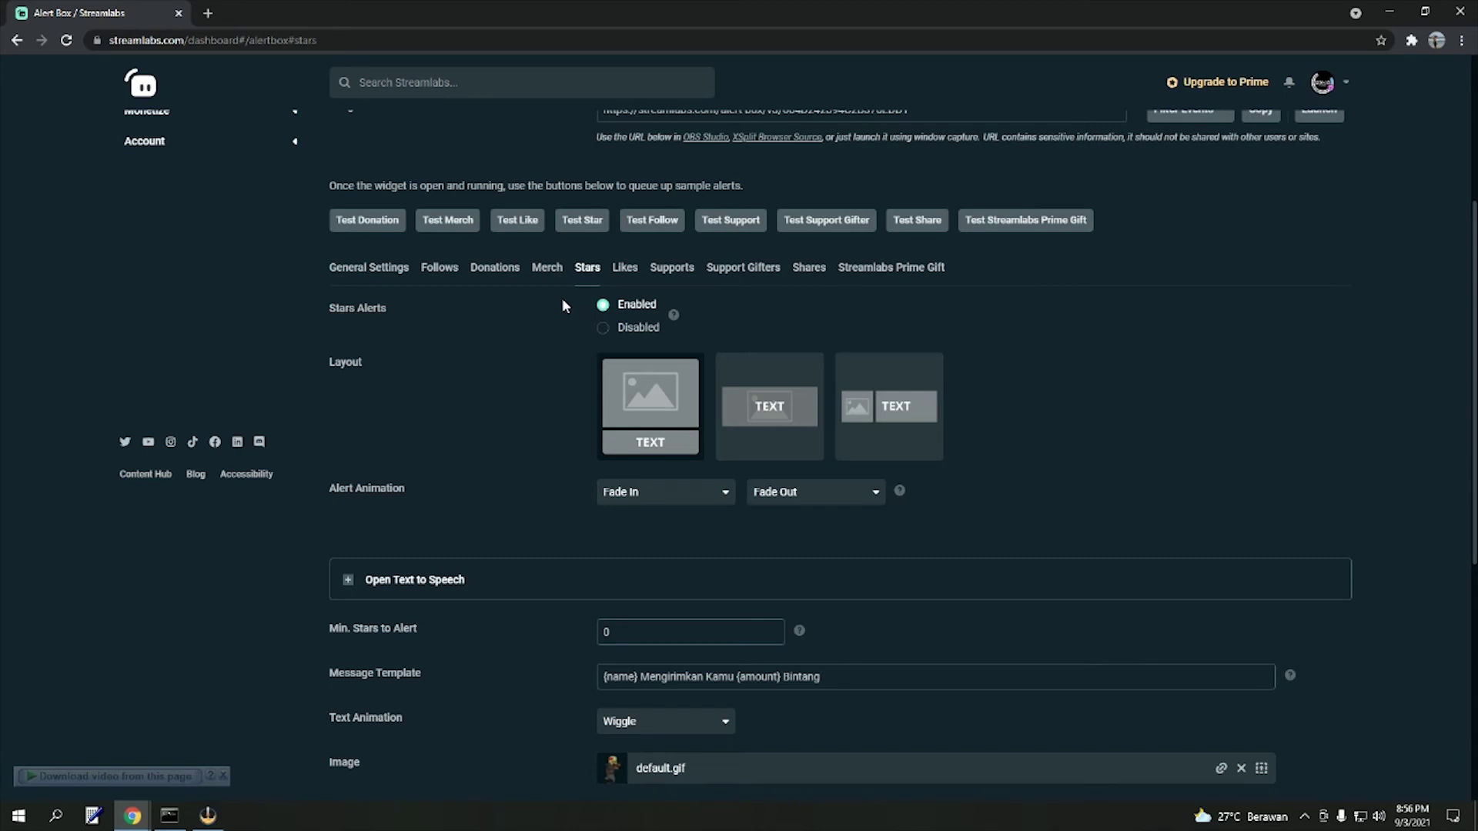
{"action": "left_click_drag", "start_coordinate": [331, 317], "coordinate": [389, 308]}
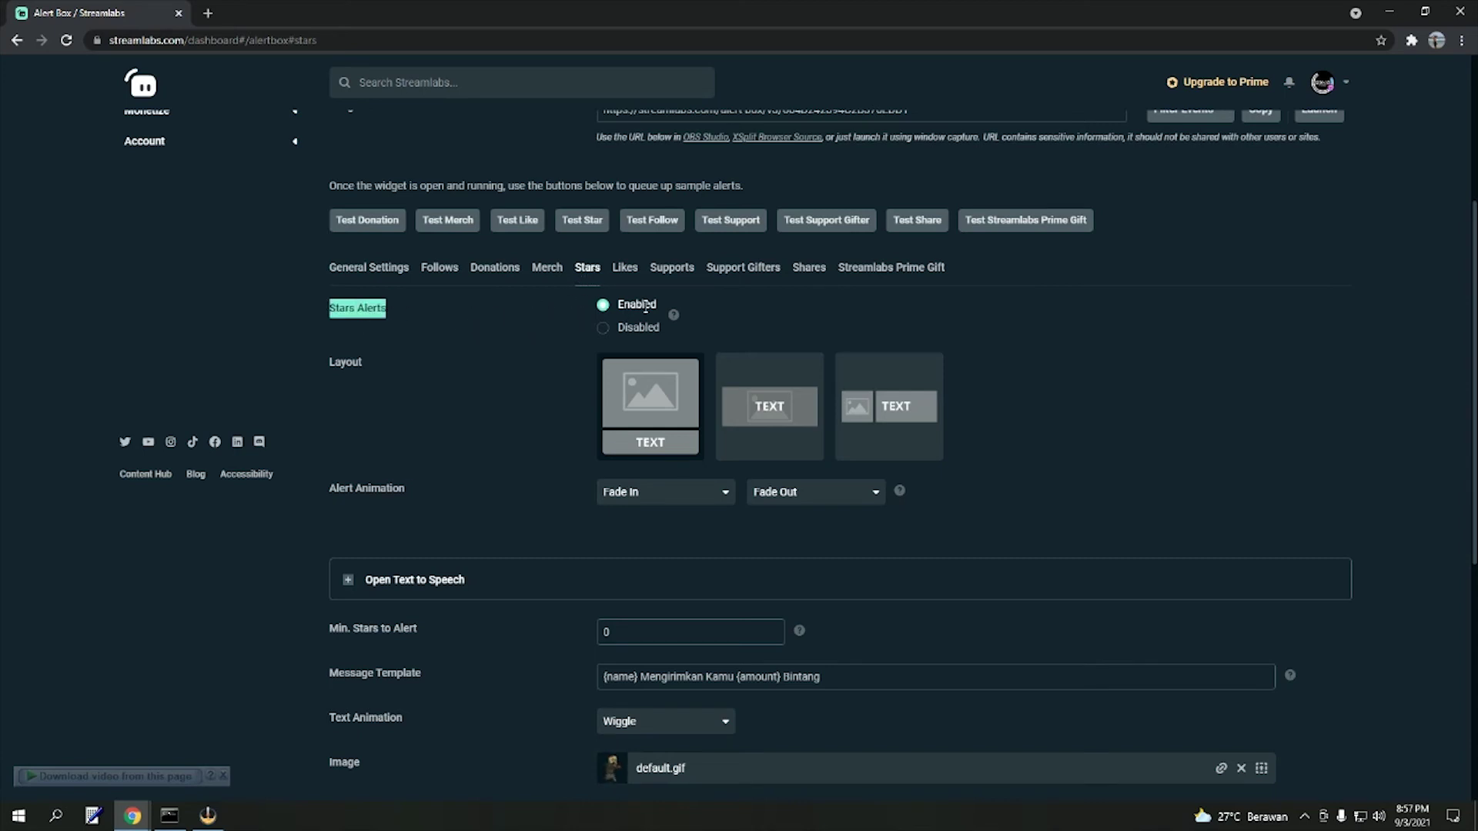
{"action": "left_click", "coordinate": [486, 337]}
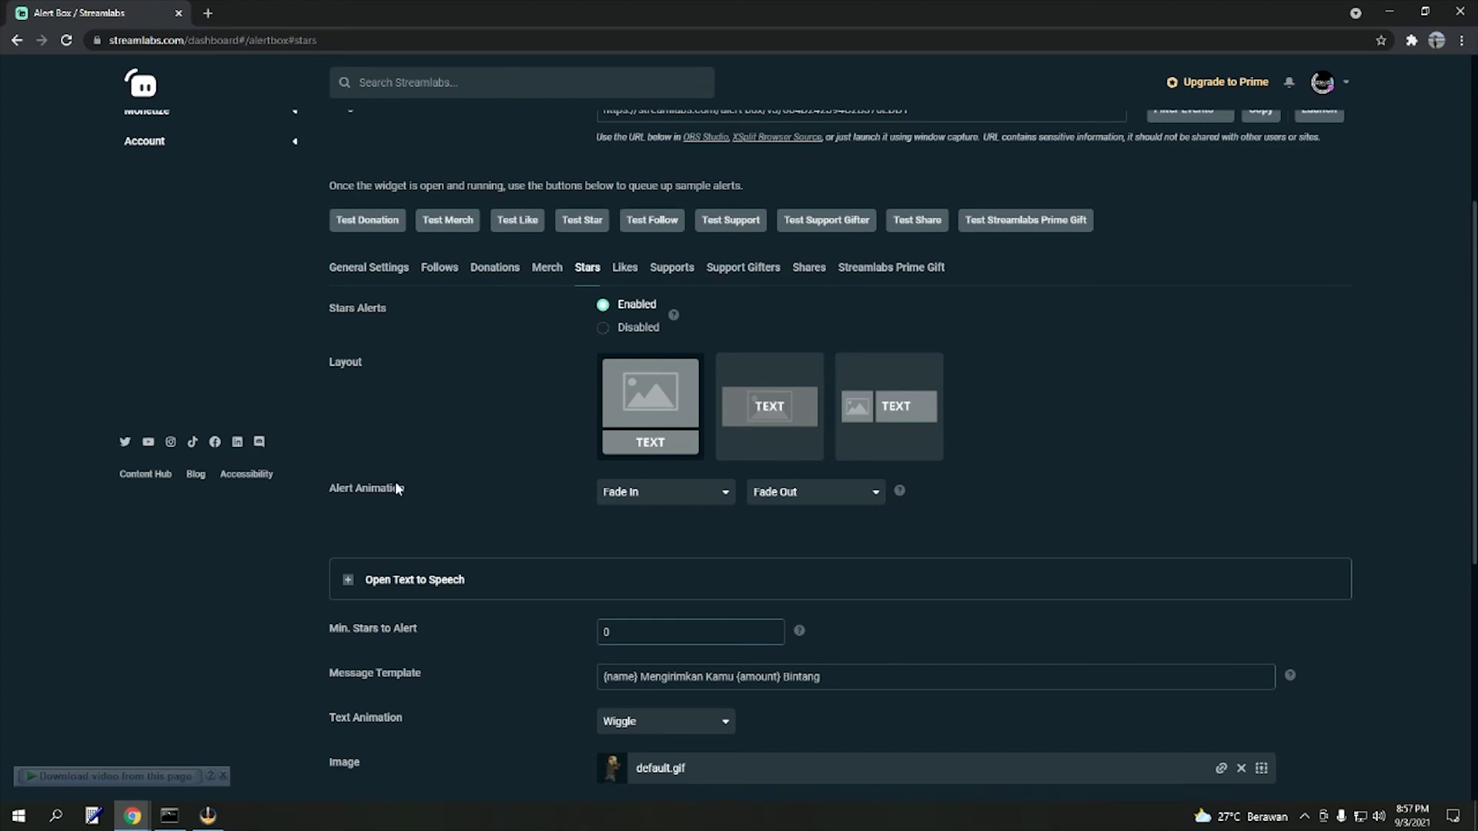
{"action": "scroll", "coordinate": [486, 336], "scroll_direction": "down", "scroll_amount": 2}
{"action": "scroll", "coordinate": [388, 272], "scroll_direction": "down", "scroll_amount": 3}
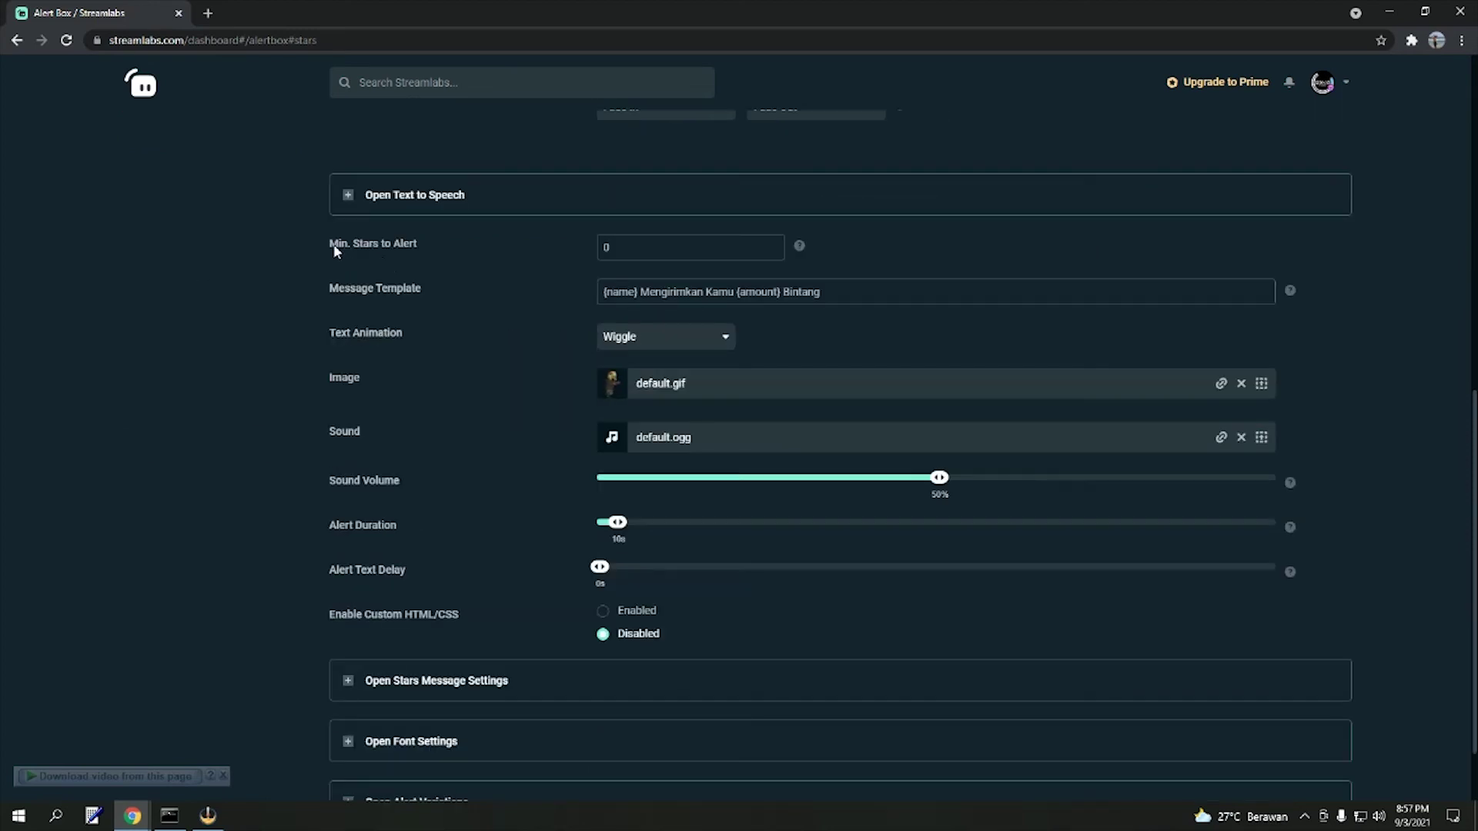
{"action": "left_click_drag", "start_coordinate": [329, 248], "coordinate": [419, 247]}
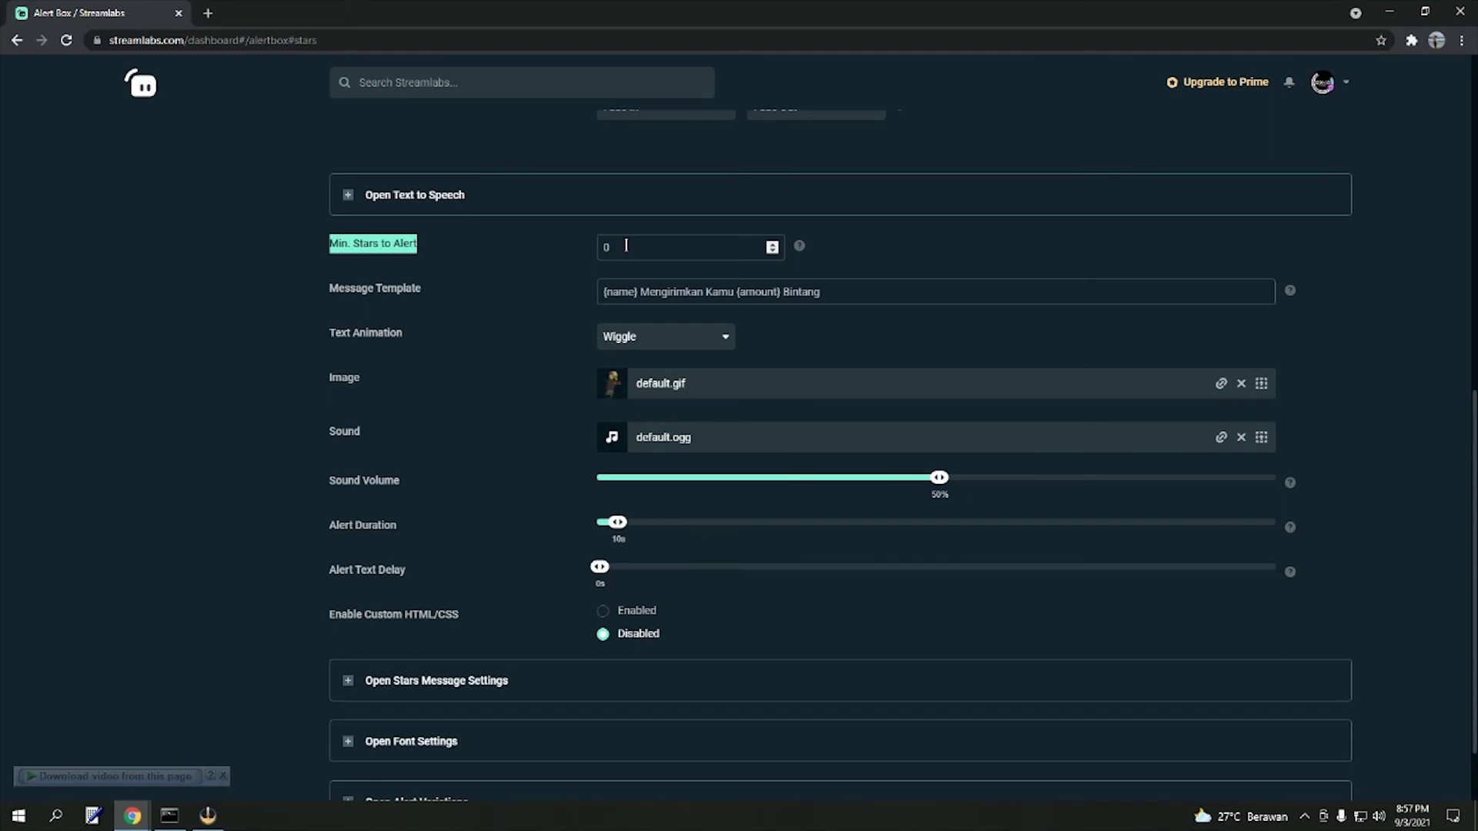
{"action": "left_click_drag", "start_coordinate": [737, 254], "coordinate": [574, 249]}
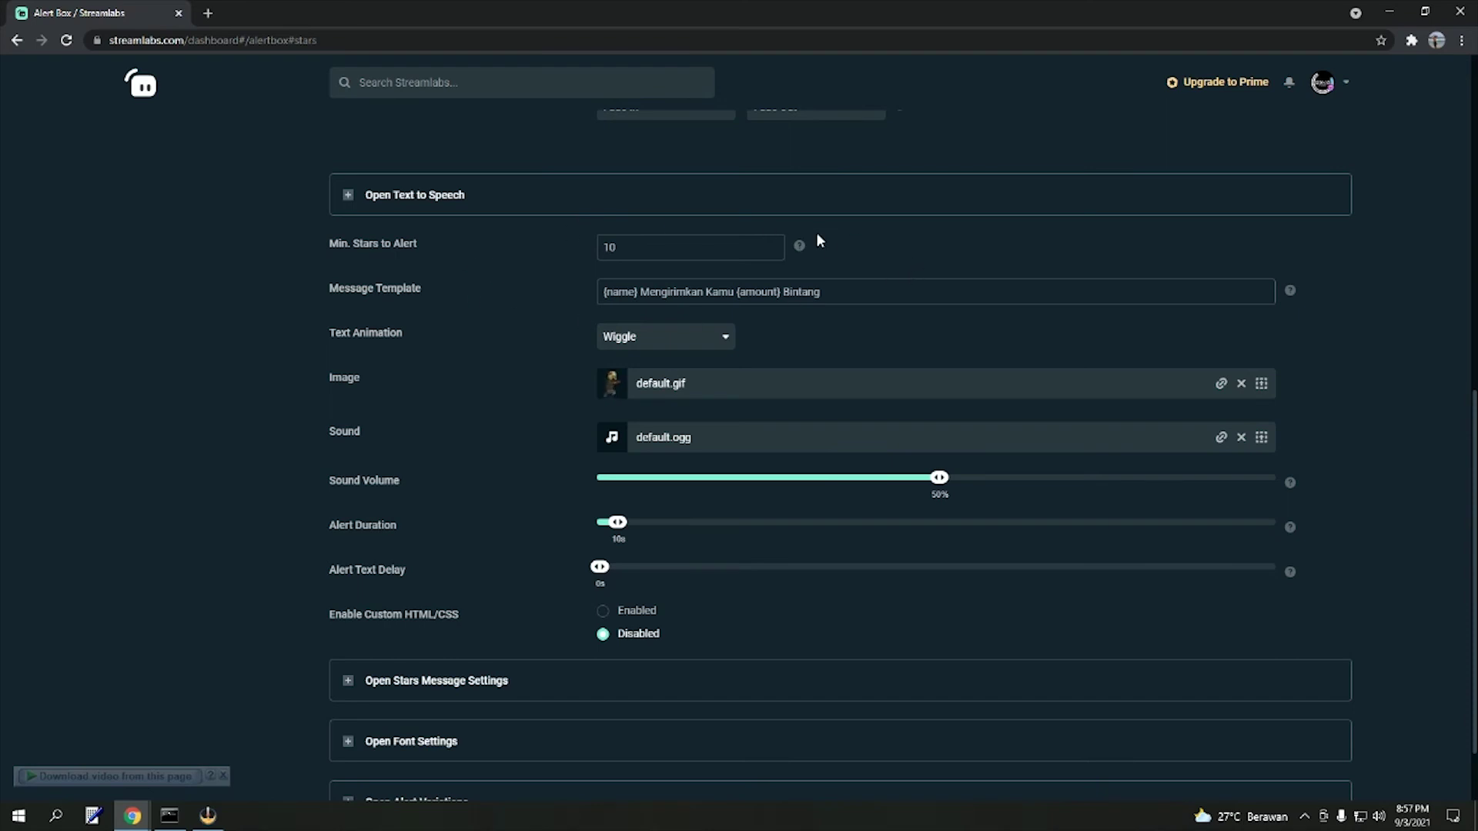
{"action": "left_click_drag", "start_coordinate": [684, 246], "coordinate": [523, 252]}
{"action": "type", "text": "0"}
{"action": "left_click_drag", "start_coordinate": [637, 292], "coordinate": [569, 301]}
{"action": "left_click", "coordinate": [777, 292]}
{"action": "left_click", "coordinate": [942, 294]}
{"action": "key", "text": "shift+Left"}
{"action": "scroll", "coordinate": [1290, 393], "scroll_direction": "down", "scroll_amount": 2}
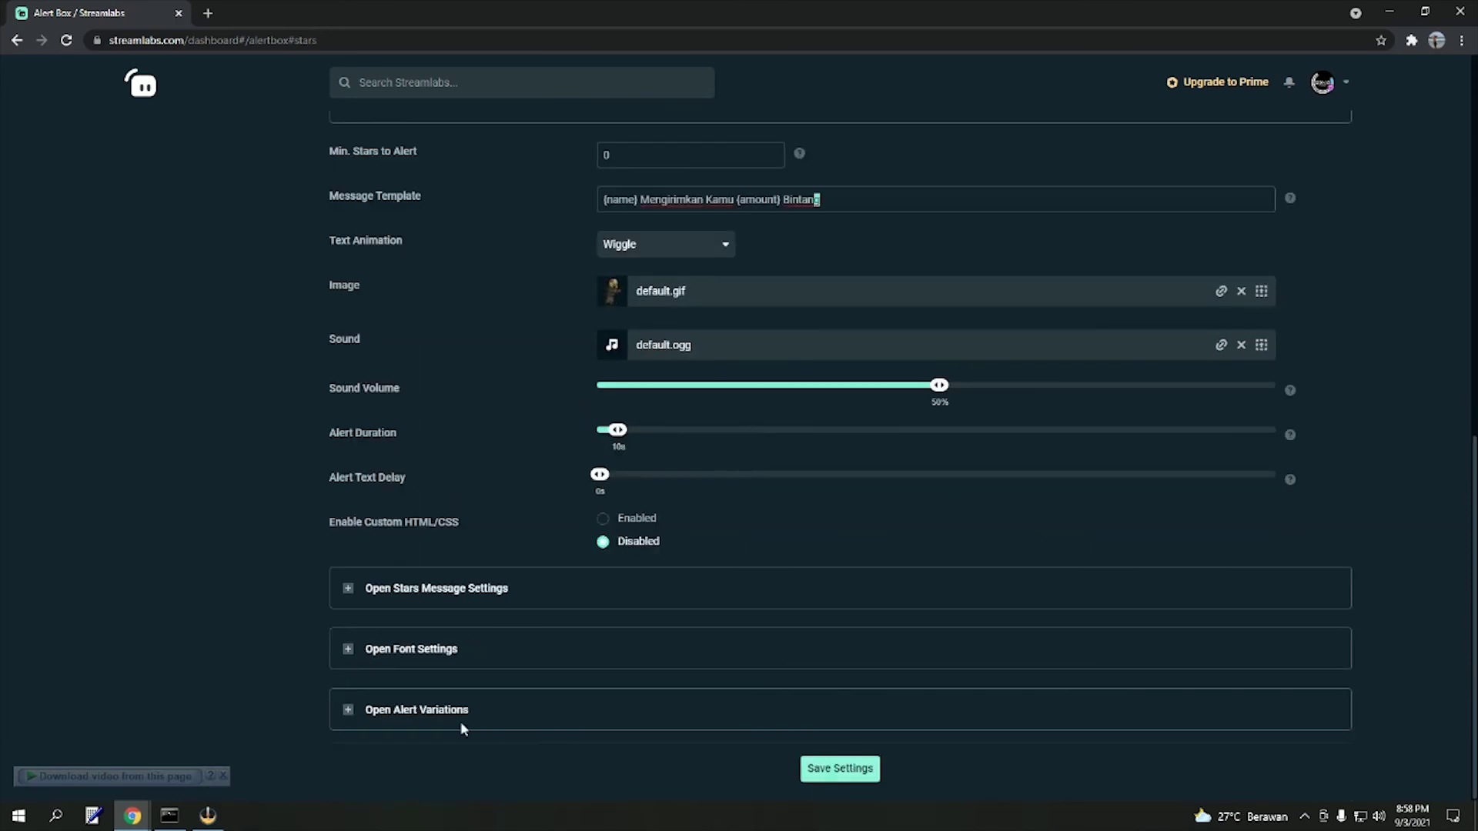
{"action": "left_click", "coordinate": [842, 770]}
{"action": "scroll", "coordinate": [815, 528], "scroll_direction": "up", "scroll_amount": 5}
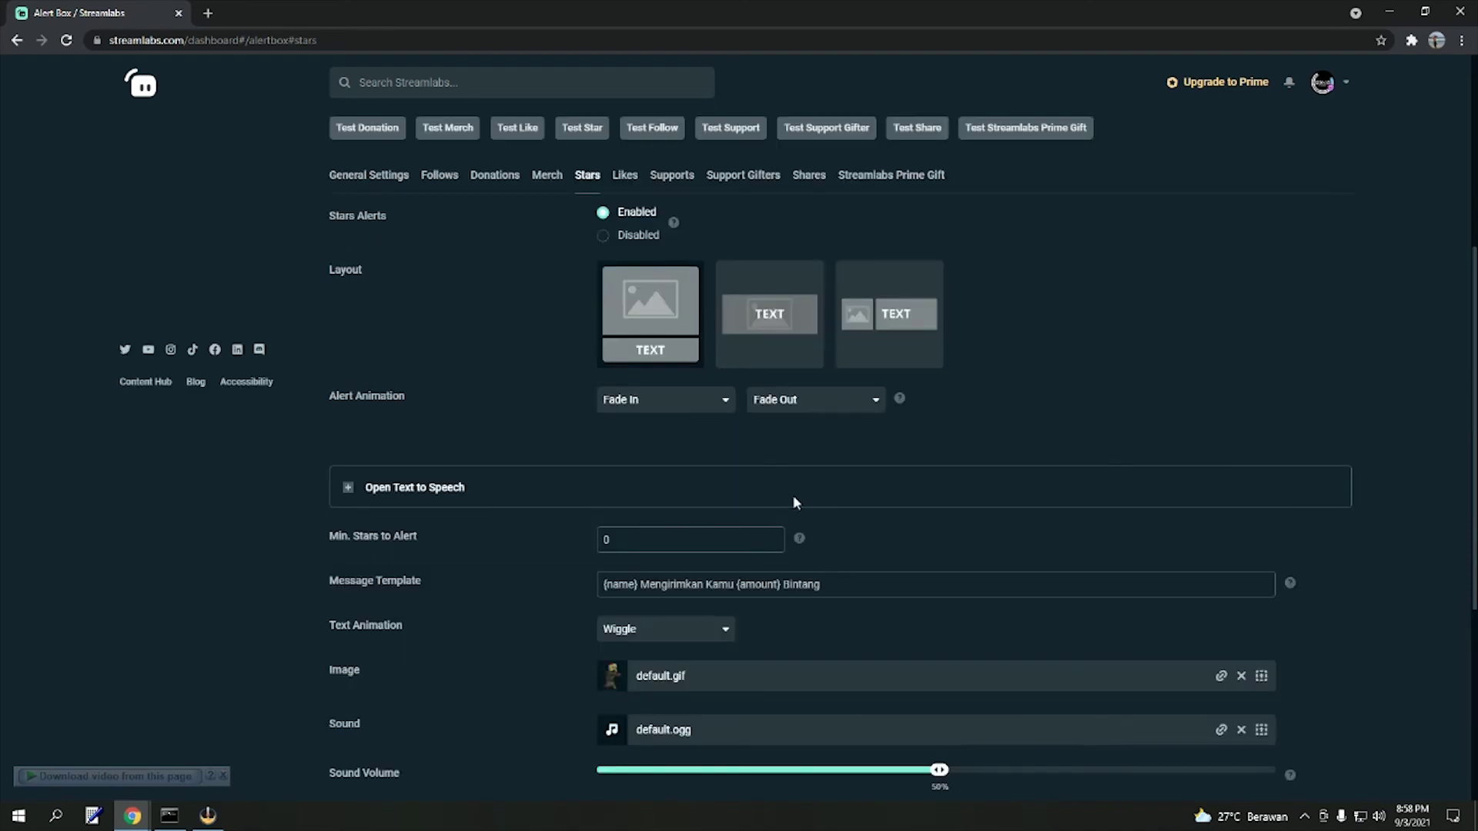
- Save the Likes alert settings and fire a test like showing 'Terima Kasih Sudah Like' in OBS
{"action": "left_click", "coordinate": [623, 174]}
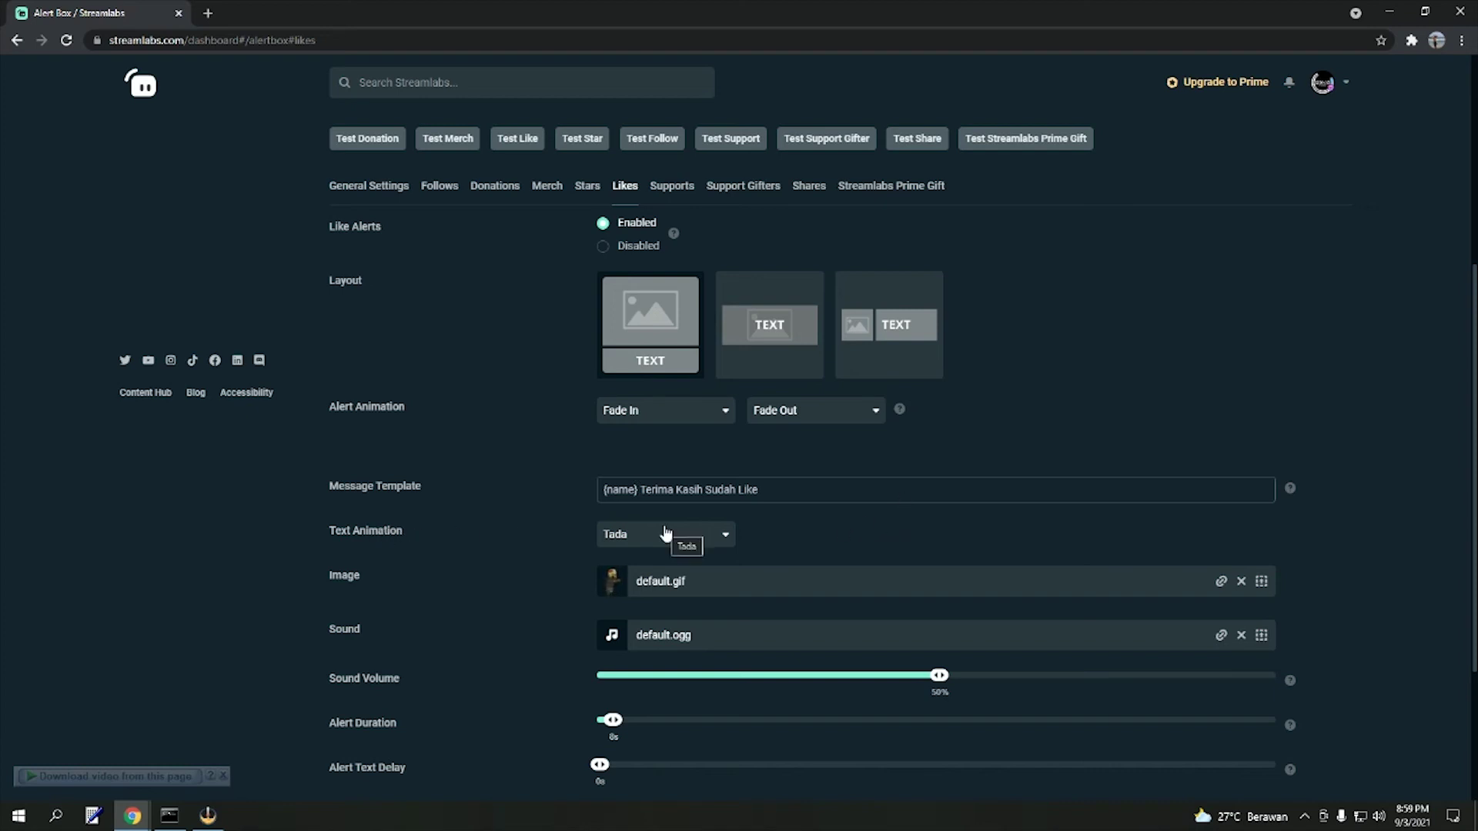
{"action": "scroll", "coordinate": [795, 538], "scroll_direction": "down", "scroll_amount": 3}
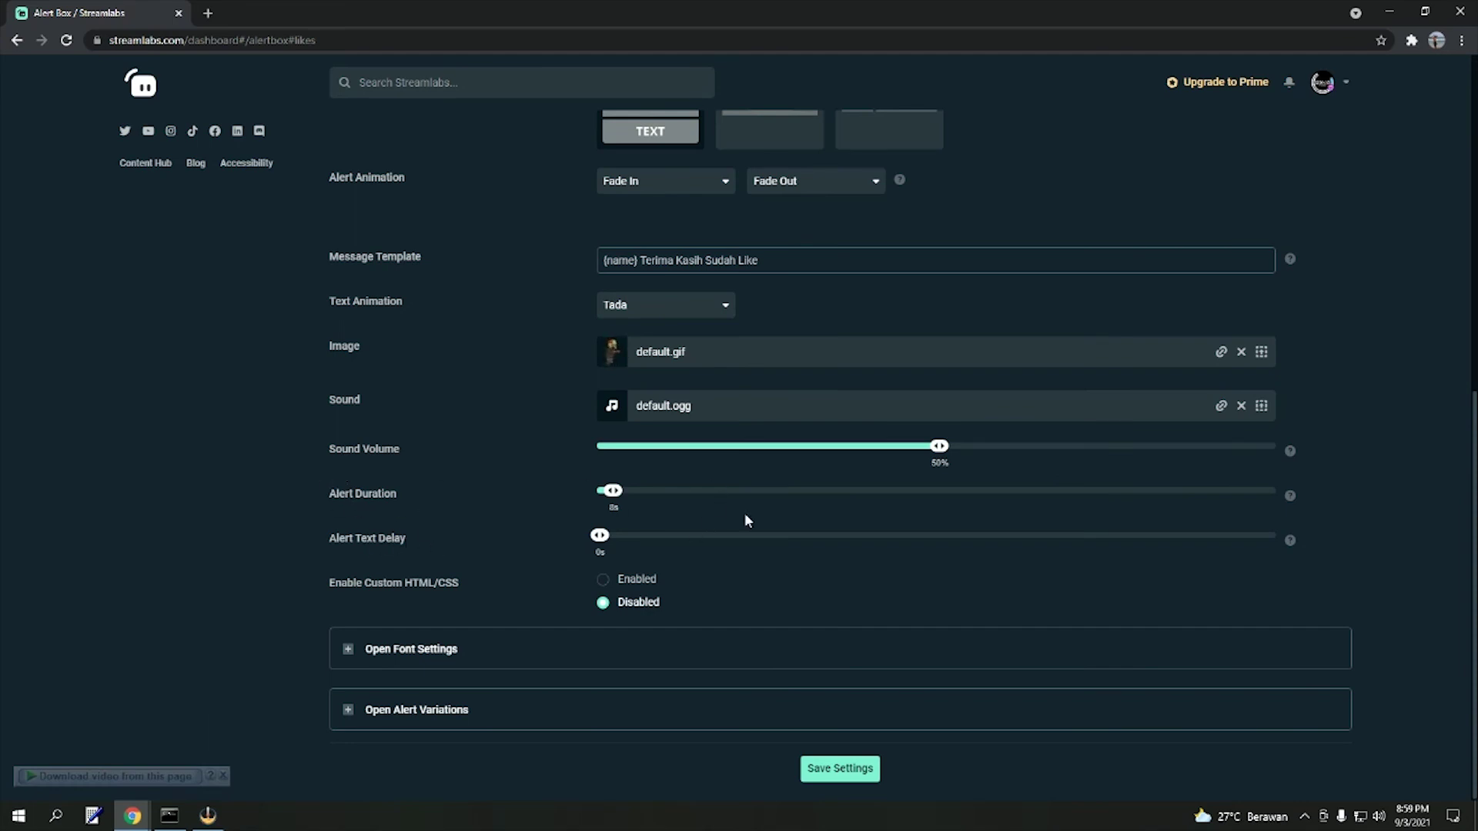
{"action": "left_click", "coordinate": [830, 770]}
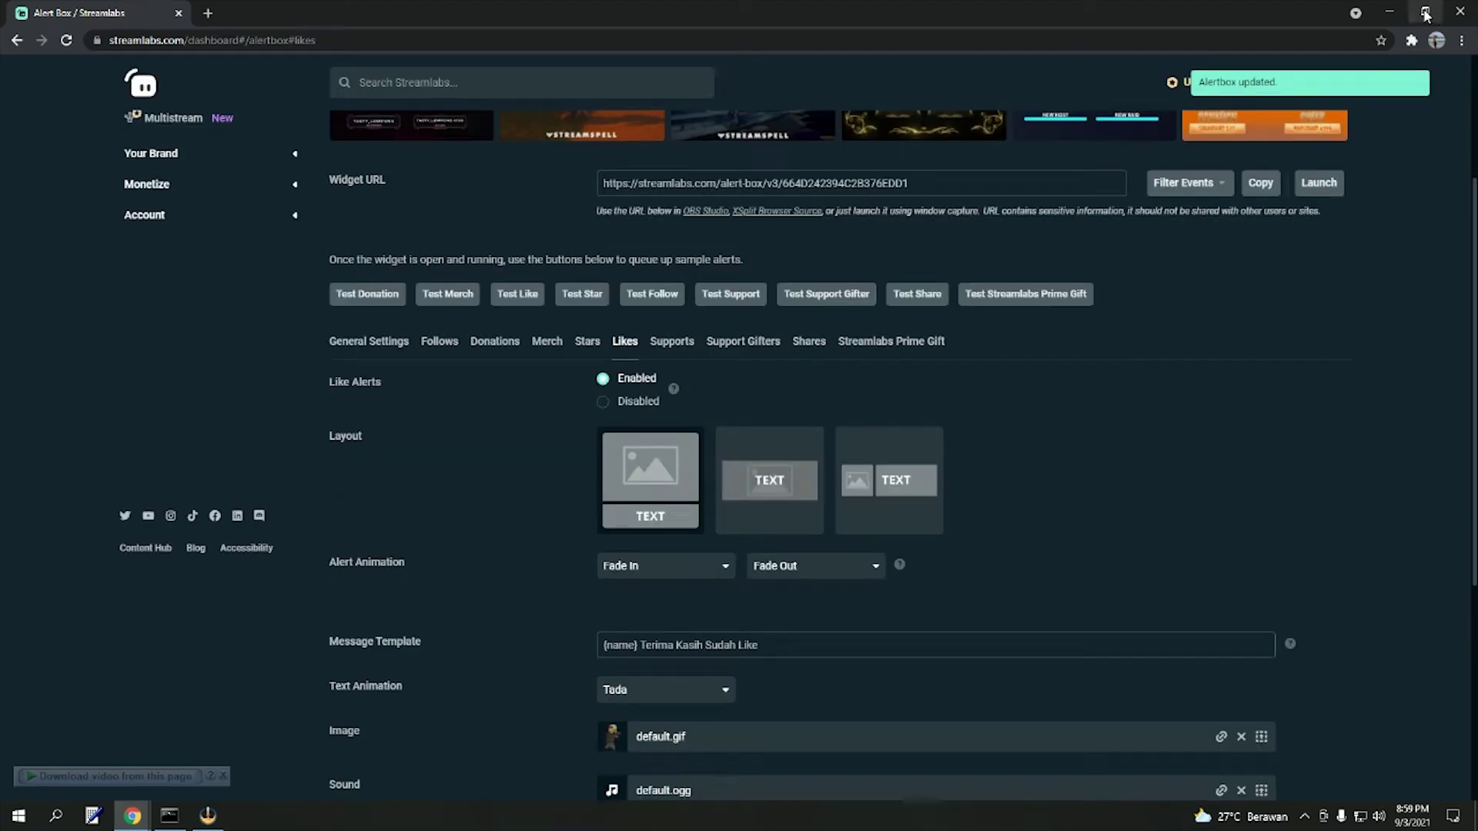
{"action": "left_click", "coordinate": [1425, 12]}
{"action": "left_click", "coordinate": [197, 308]}
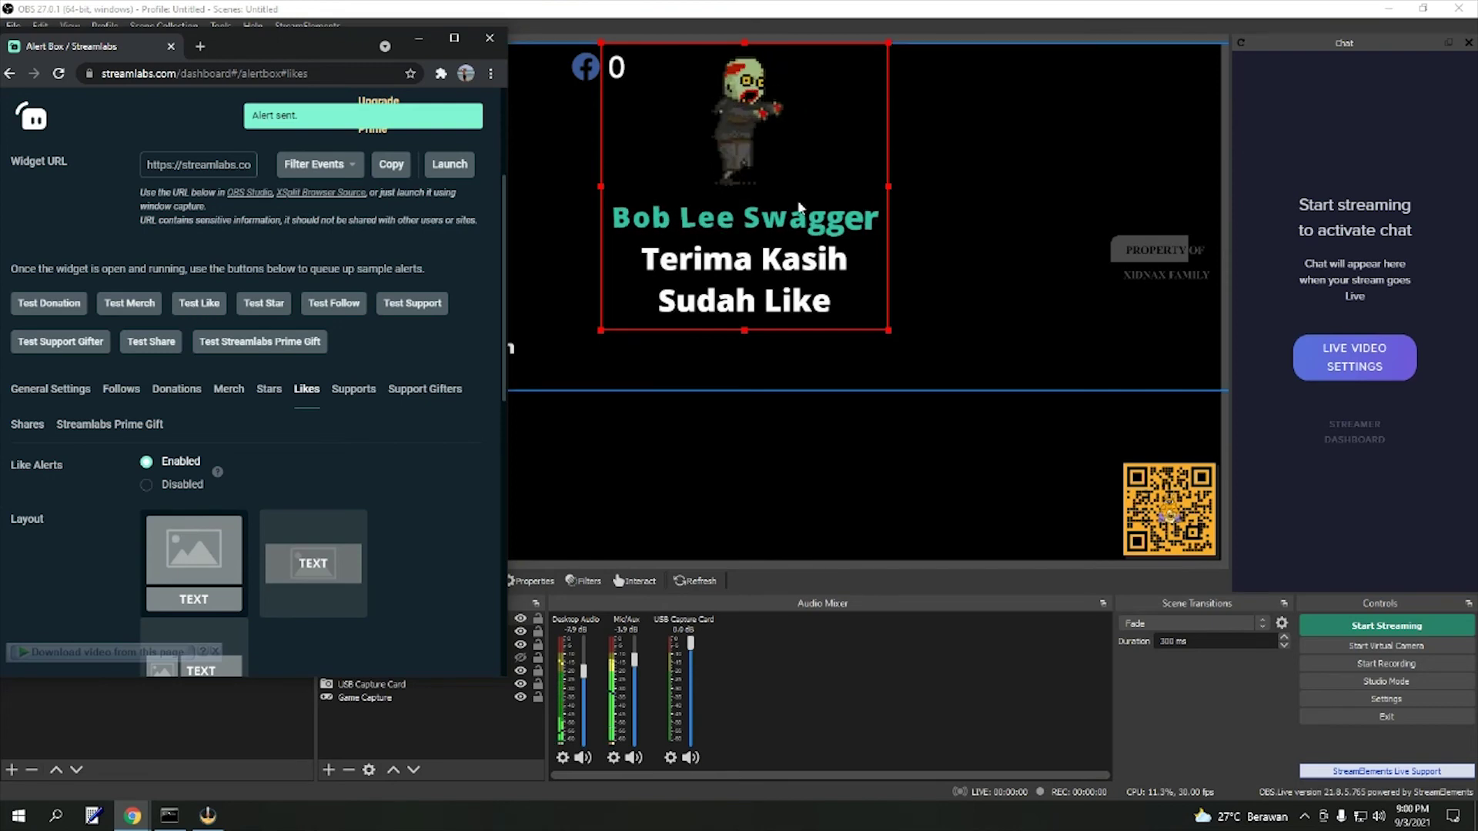
{"action": "key", "text": "super+Up"}
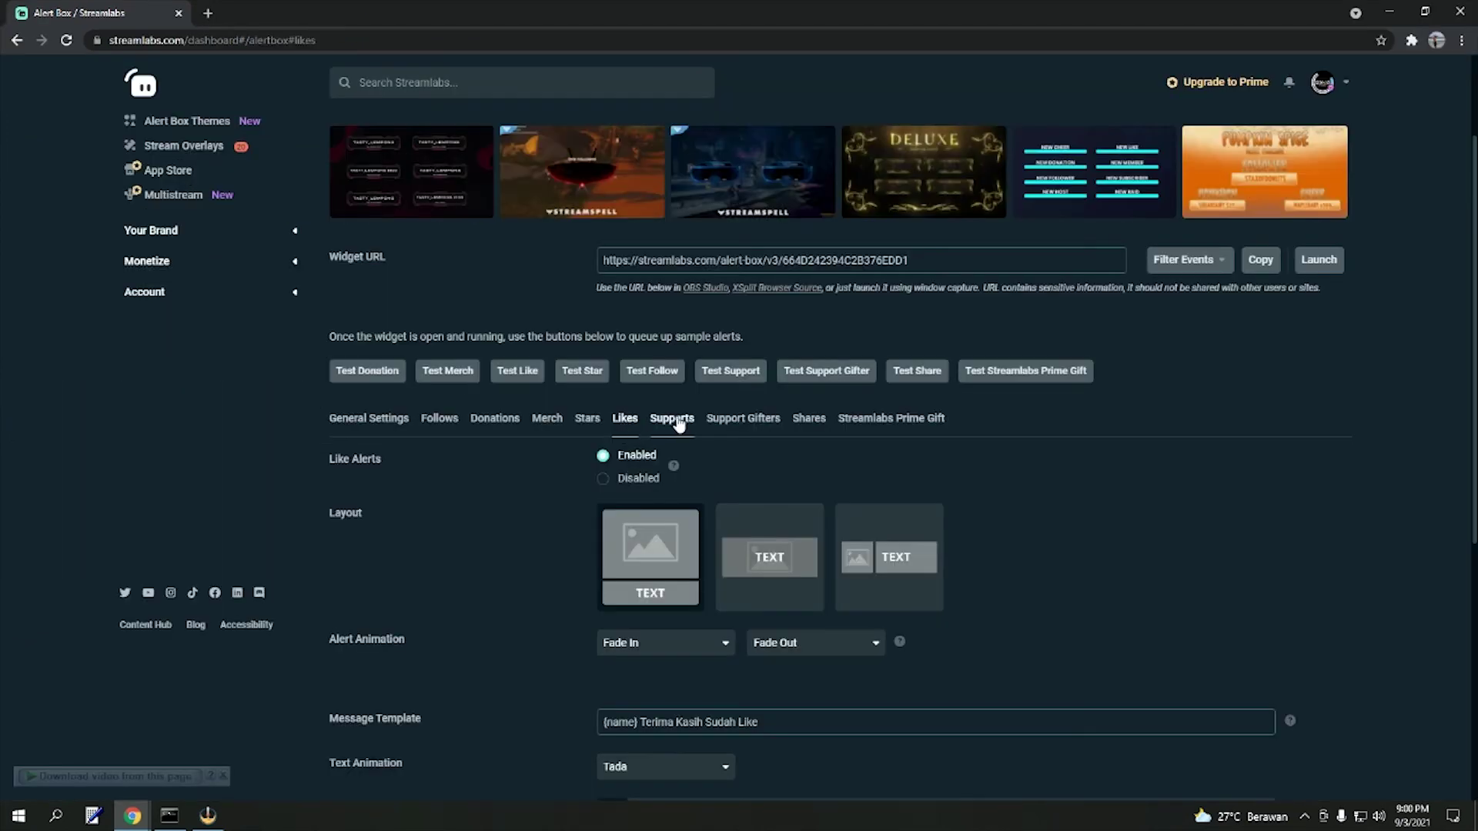
- Glance at the disabled Supports alerts, then show the enabled Shares alert settings
{"action": "left_click", "coordinate": [680, 422]}
{"action": "scroll", "coordinate": [896, 522], "scroll_direction": "down", "scroll_amount": 2}
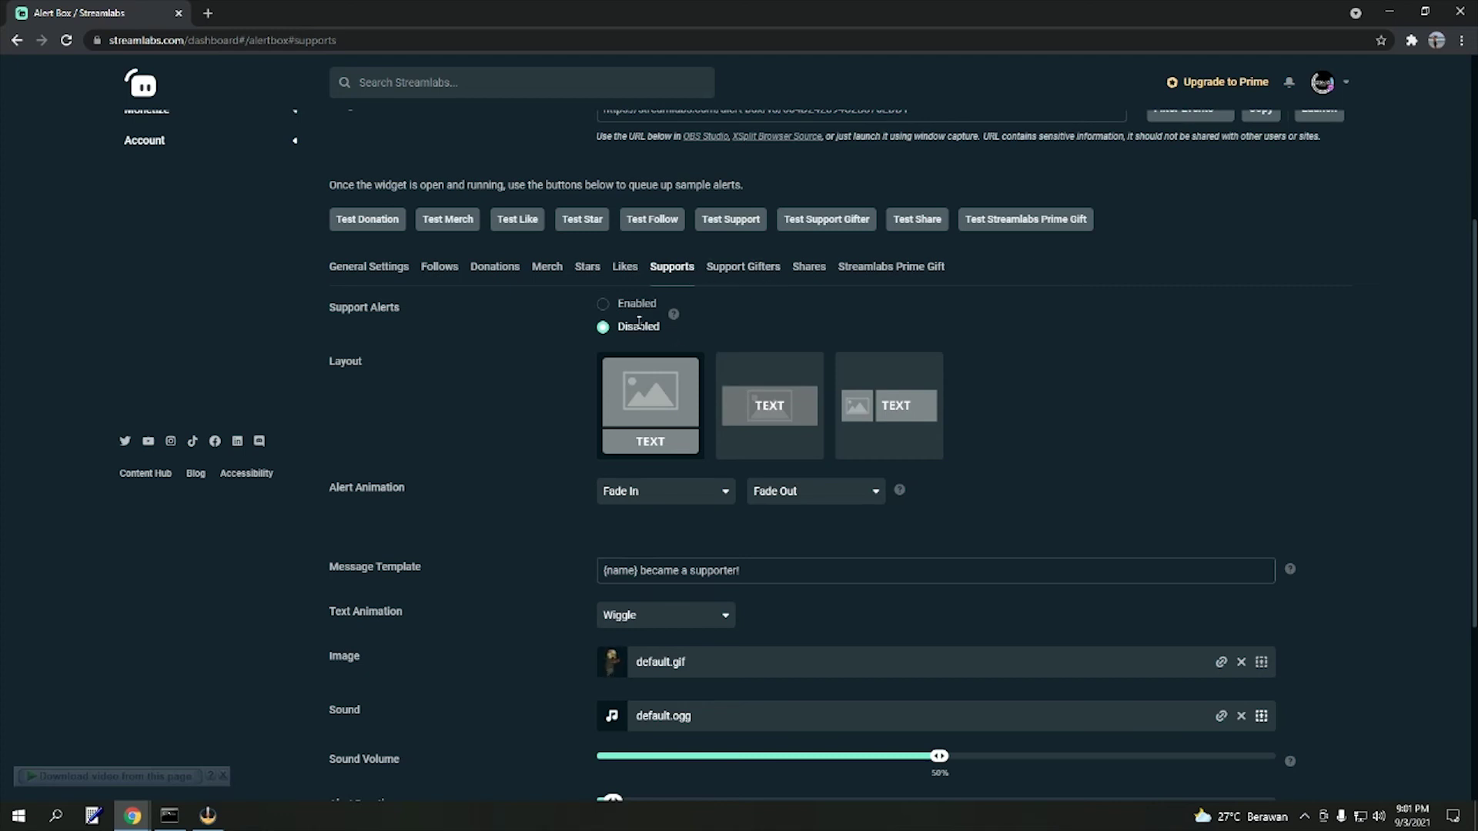
{"action": "left_click", "coordinate": [813, 275]}
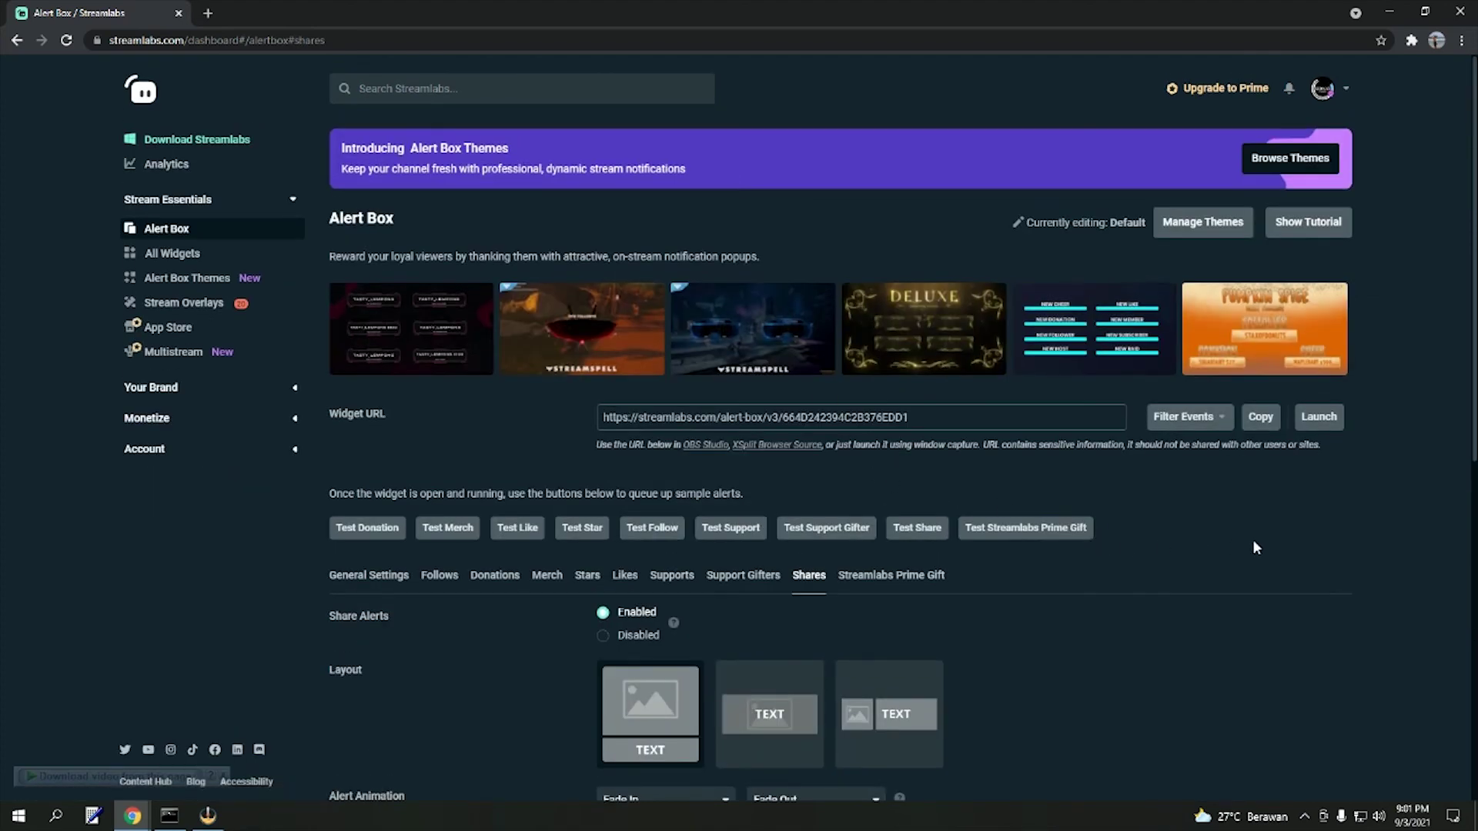
- Check the share message template '{name} Telah Membagikan Streaming Kamu'
{"action": "scroll", "coordinate": [1255, 548], "scroll_direction": "down", "scroll_amount": 5}
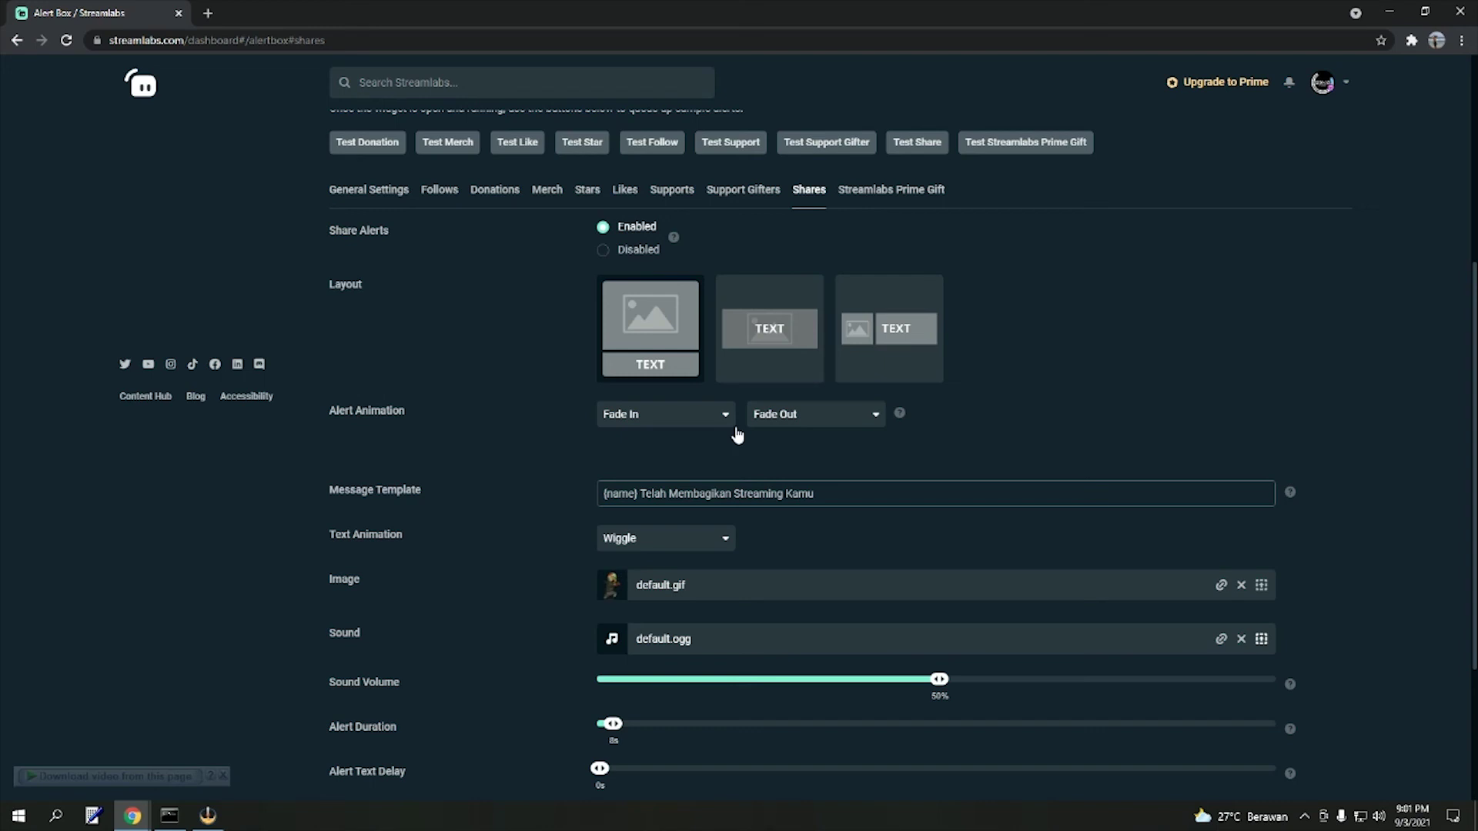
{"action": "scroll", "coordinate": [469, 438], "scroll_direction": "down", "scroll_amount": 3}
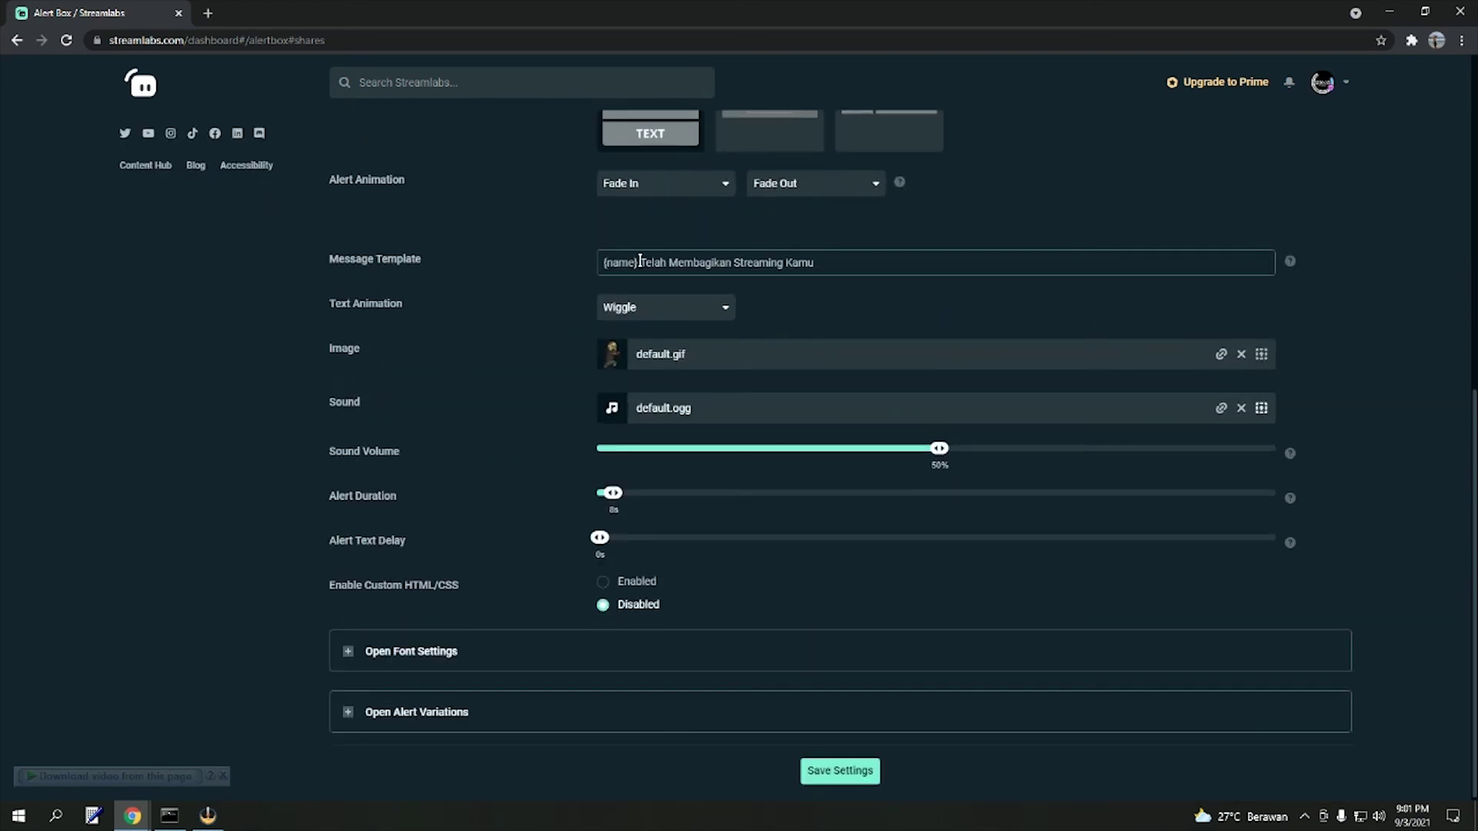
{"action": "left_click_drag", "start_coordinate": [638, 262], "coordinate": [513, 270]}
{"action": "left_click", "coordinate": [929, 261]}
{"action": "left_click_drag", "start_coordinate": [824, 262], "coordinate": [644, 269]}
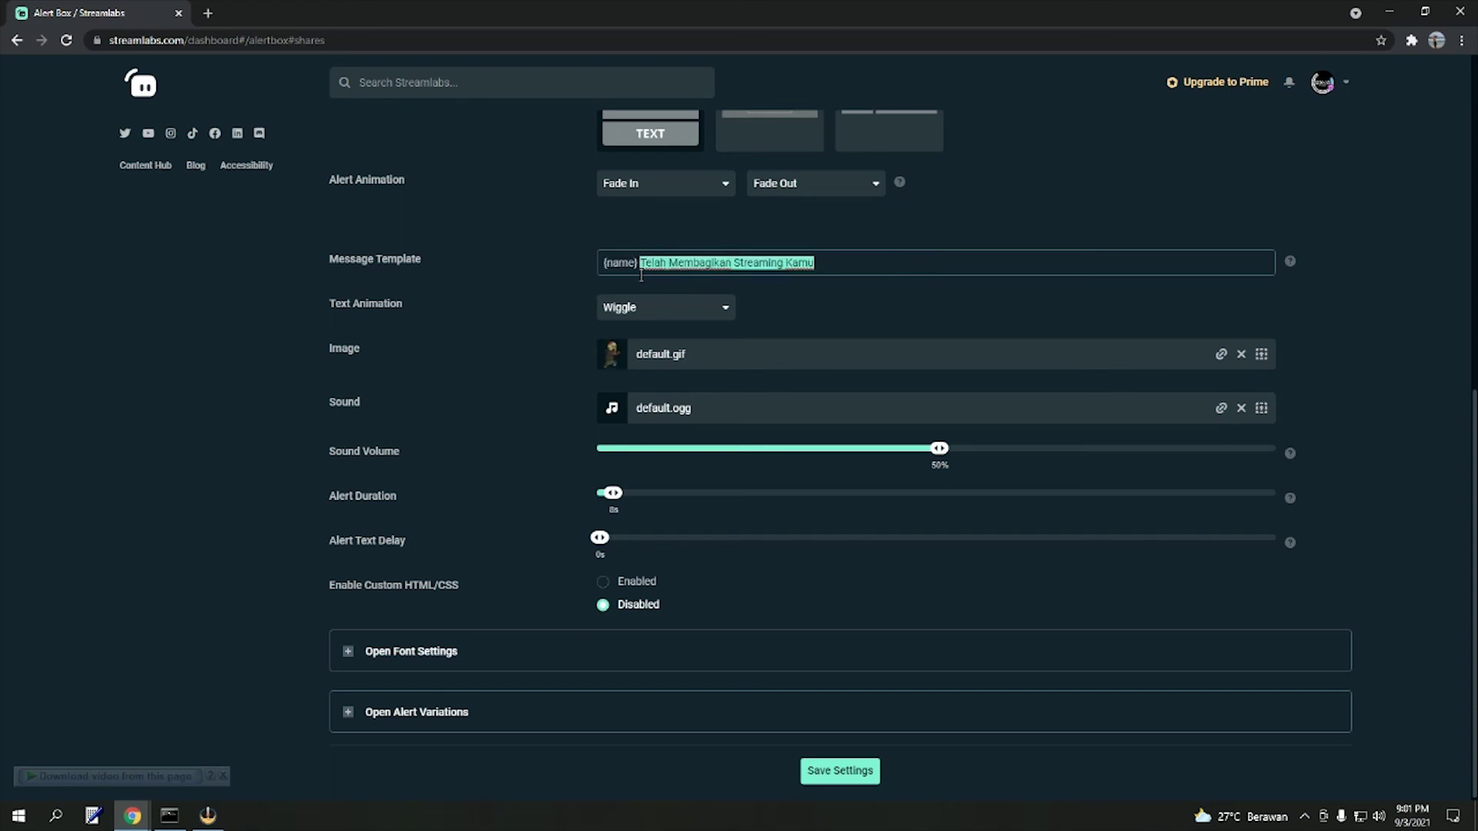
{"action": "left_click", "coordinate": [302, 402]}
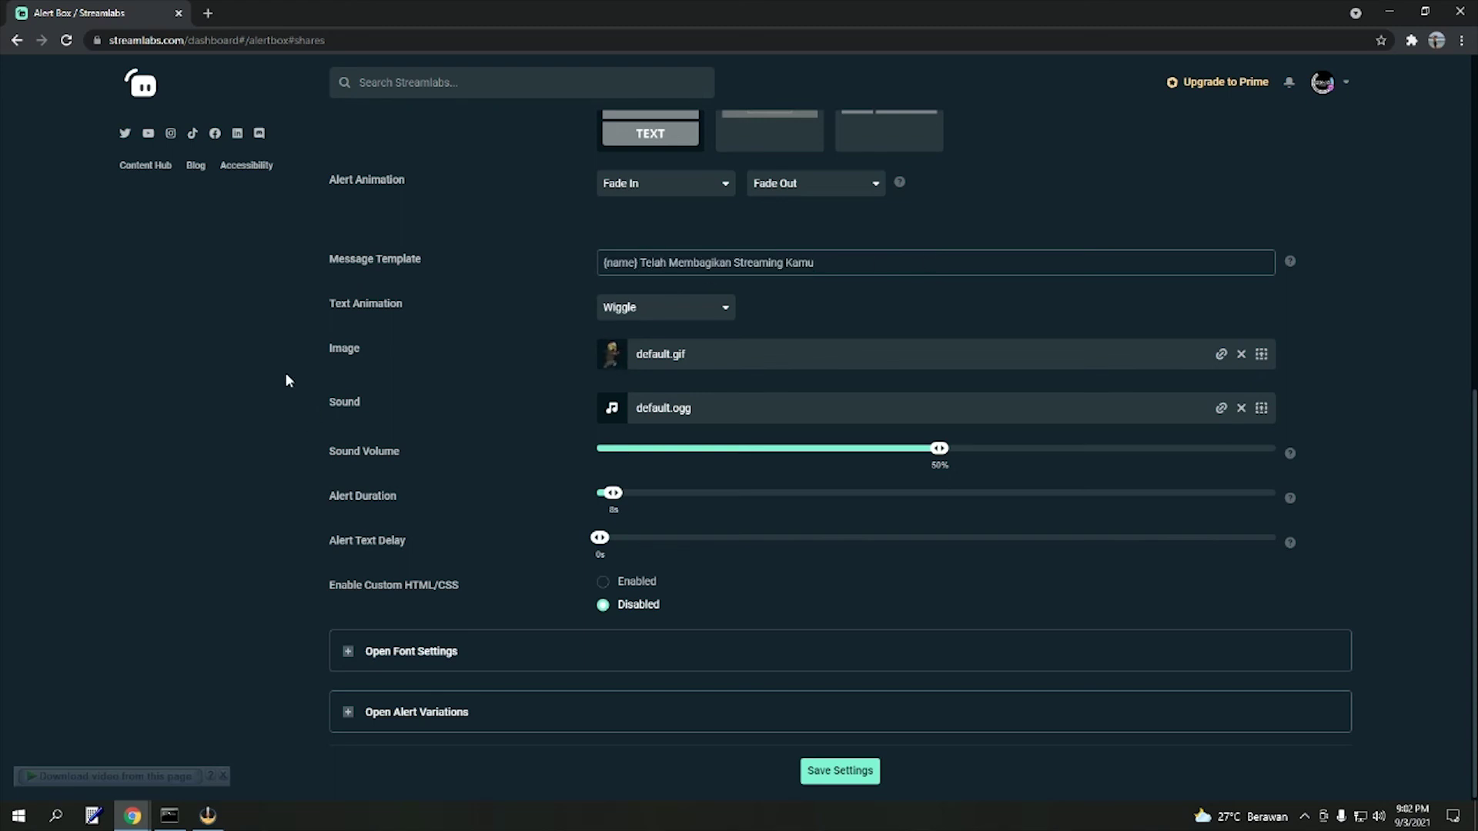
- Save the Share settings and fire a test share alert in the OBS preview
{"action": "left_click", "coordinate": [842, 772]}
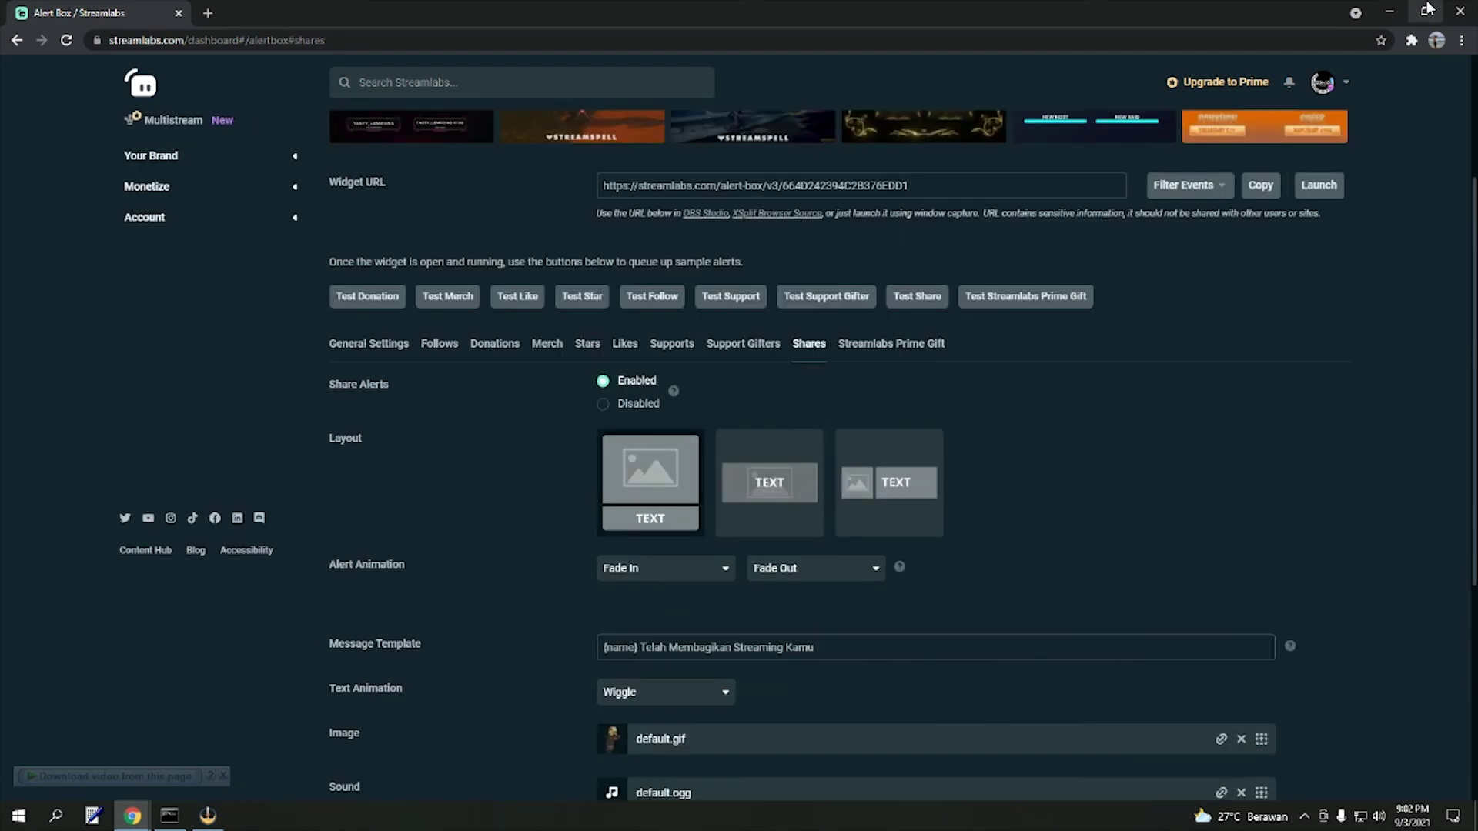
{"action": "left_click", "coordinate": [1426, 10]}
{"action": "left_click", "coordinate": [154, 345]}
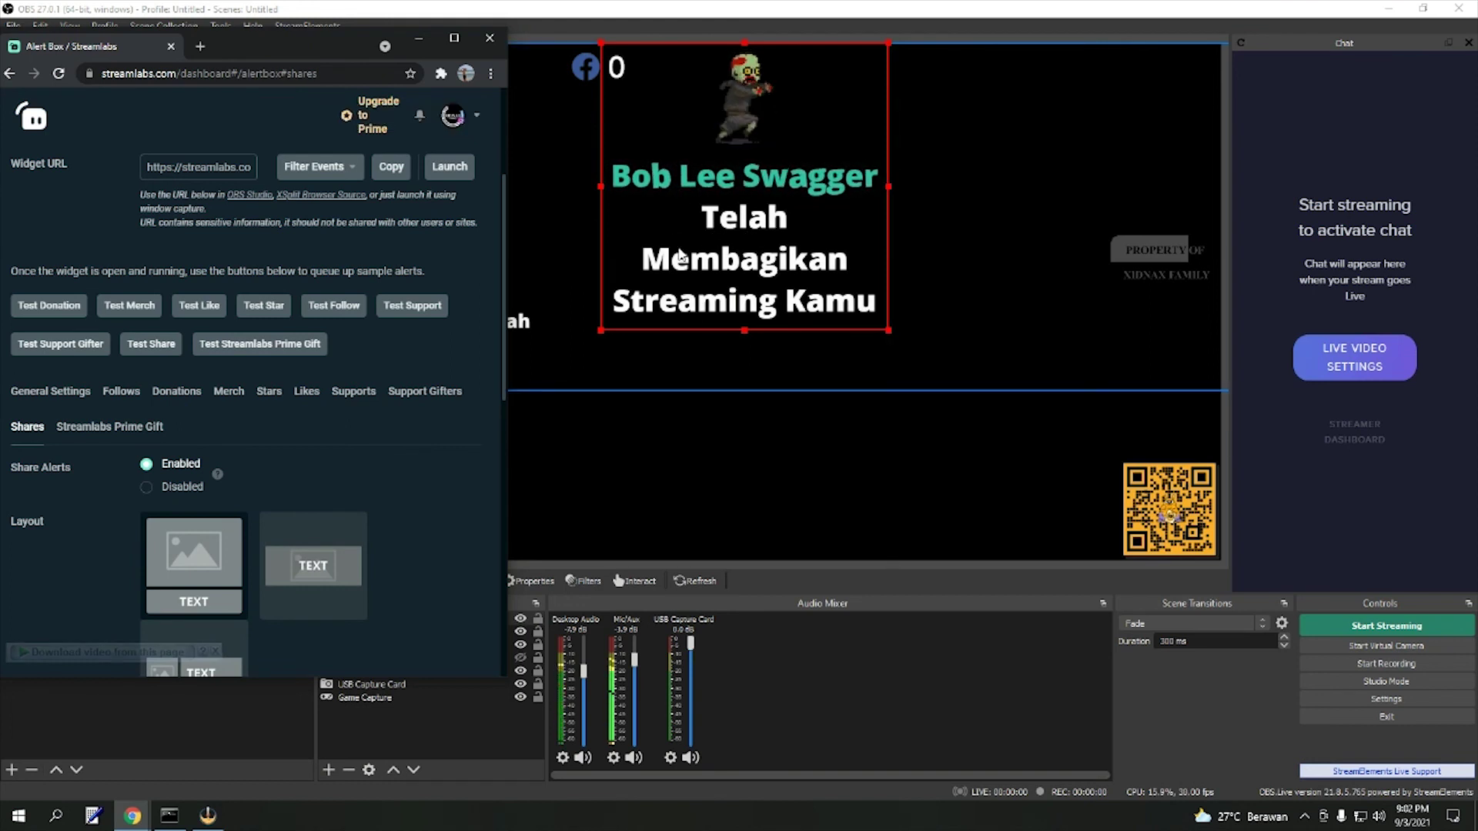
{"action": "scroll", "coordinate": [360, 300], "scroll_direction": "down", "scroll_amount": 6}
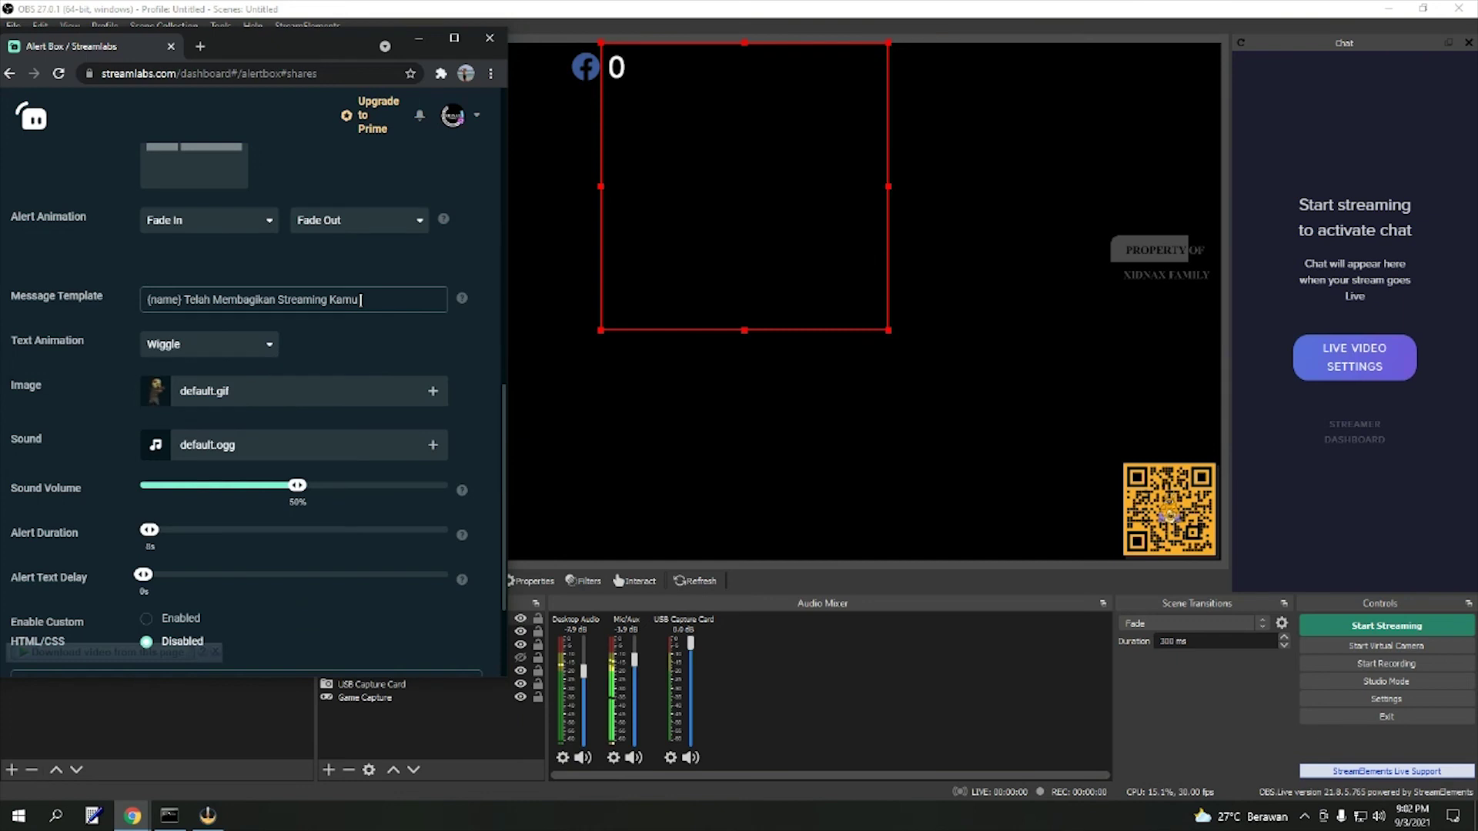
{"action": "left_click_drag", "start_coordinate": [358, 300], "coordinate": [185, 305]}
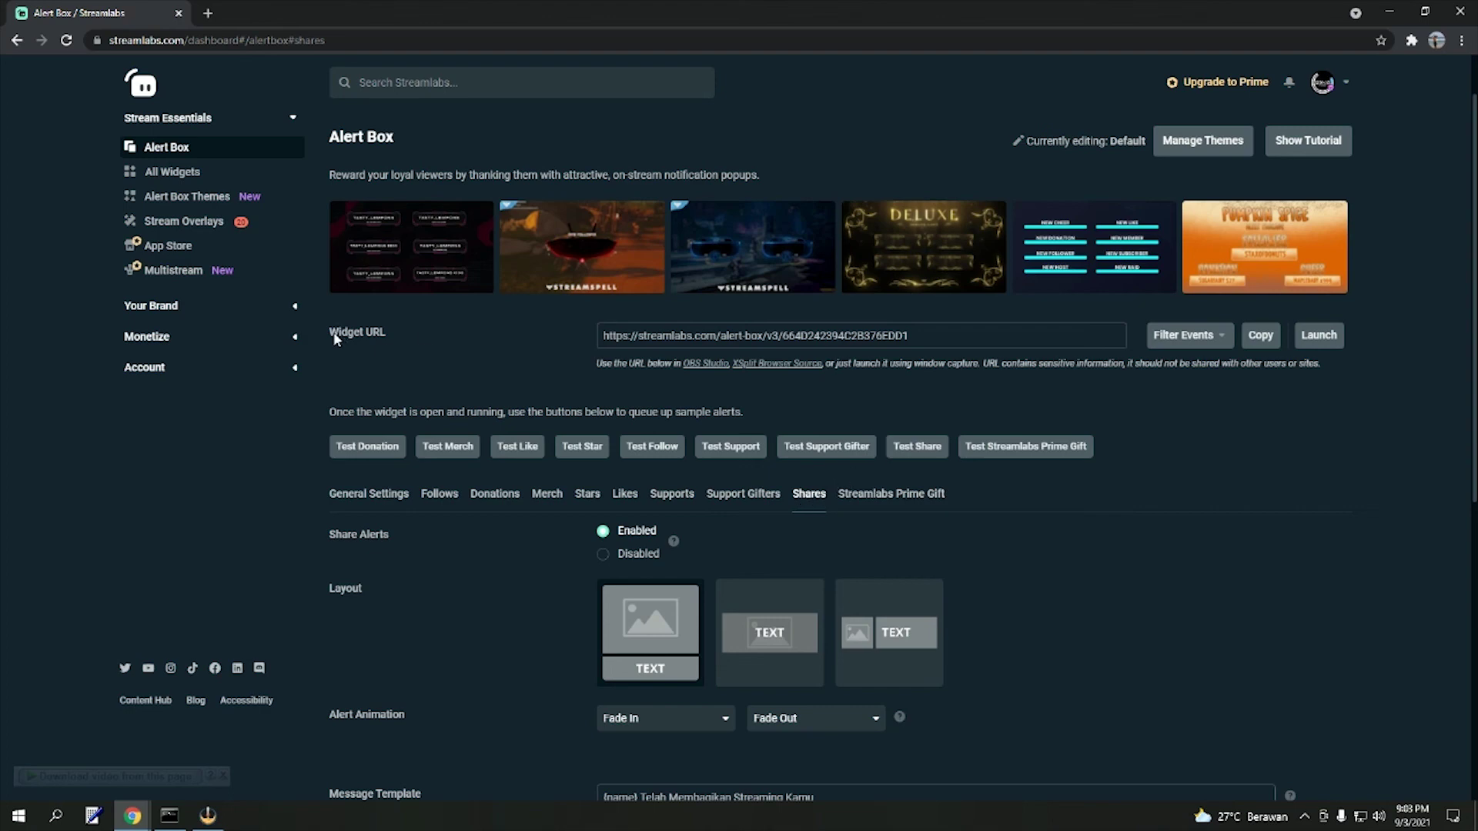
- Highlight the Widget URL field at the top of the full-size Alert Box page
{"action": "left_click_drag", "start_coordinate": [331, 333], "coordinate": [410, 331]}
{"action": "left_click", "coordinate": [410, 331]}
{"action": "left_click", "coordinate": [1216, 339]}
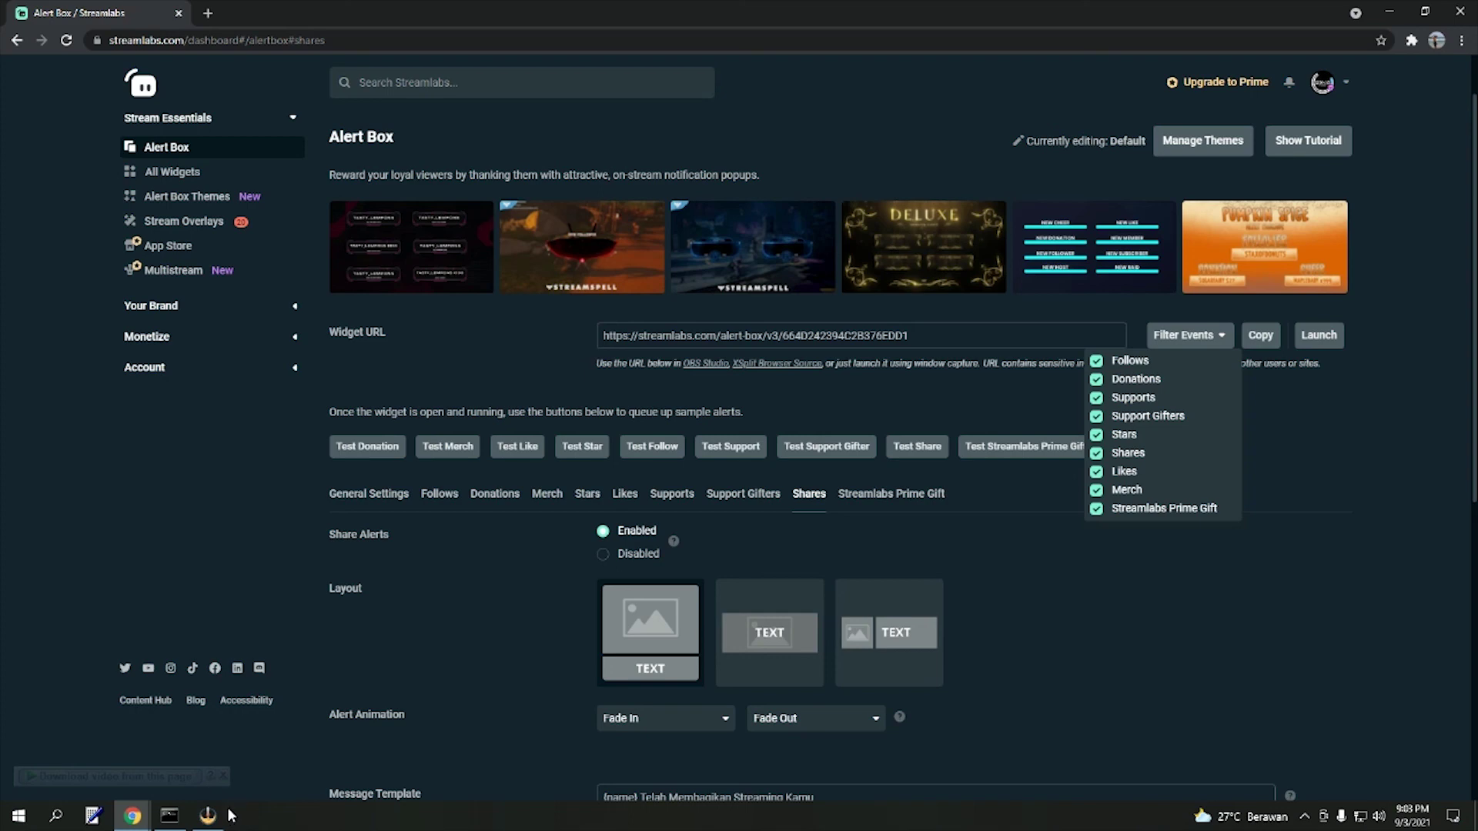
{"action": "mouse_move", "coordinate": [227, 812]}
{"action": "left_click", "coordinate": [1330, 448]}
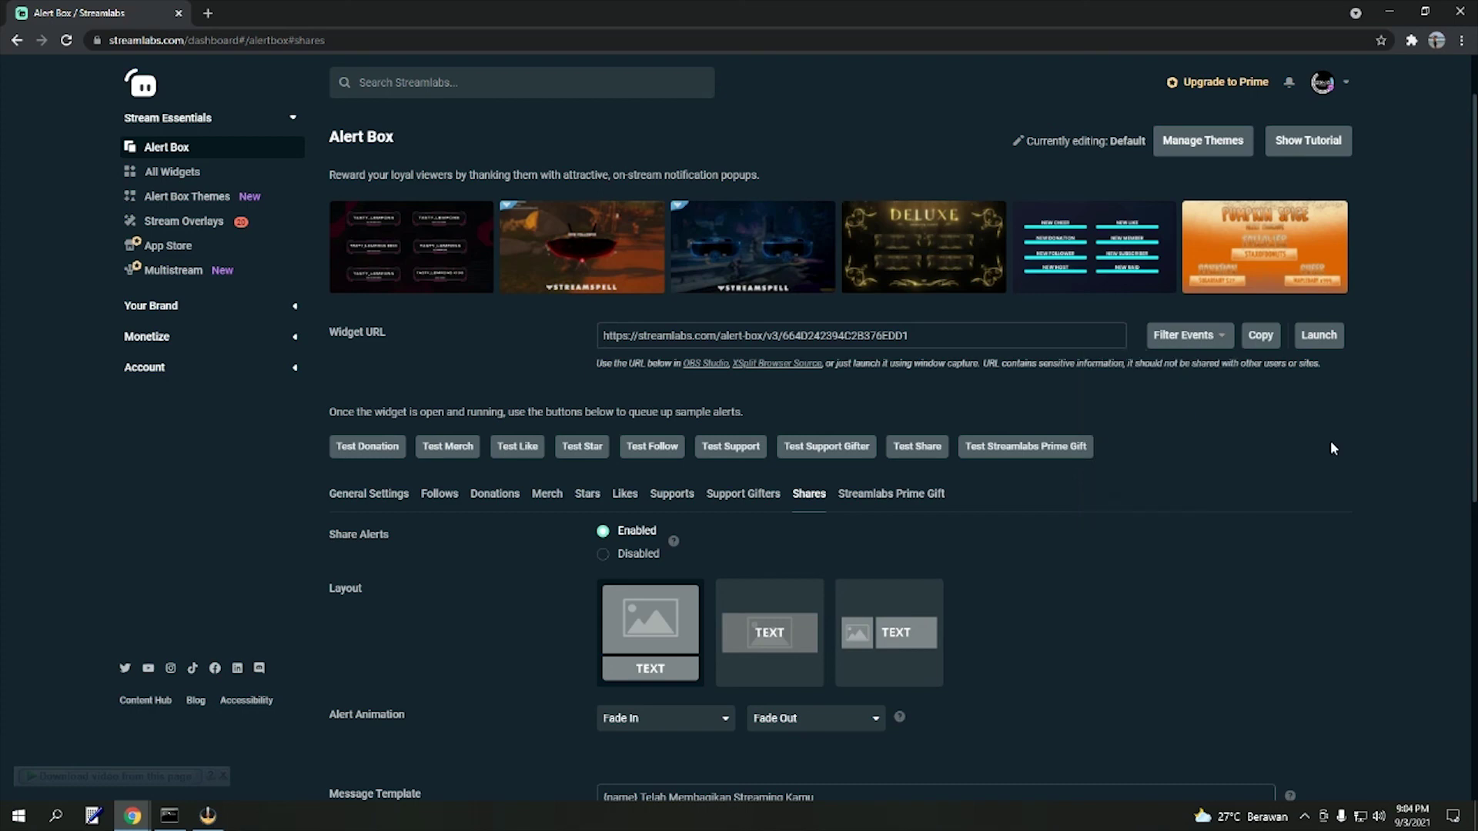